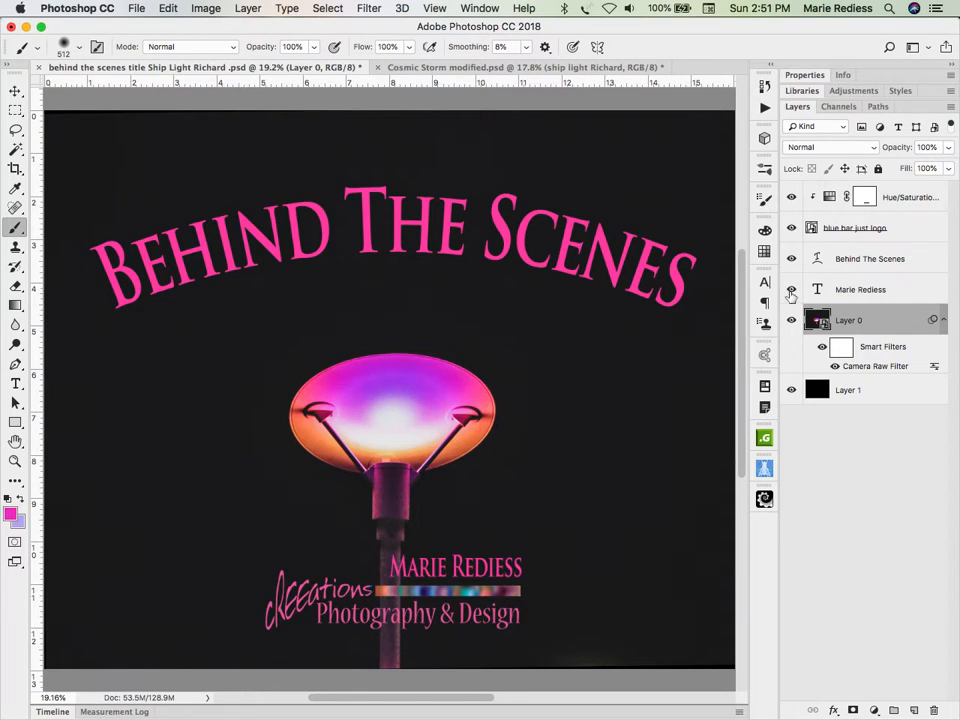
# Step: Hide the text, logo and Hue/Saturation layers and Layer 0's smart filters, and bring up the Cosmic Storm modified.psd document
pyautogui.moveTo(790, 294); pyautogui.dragTo(790, 199)
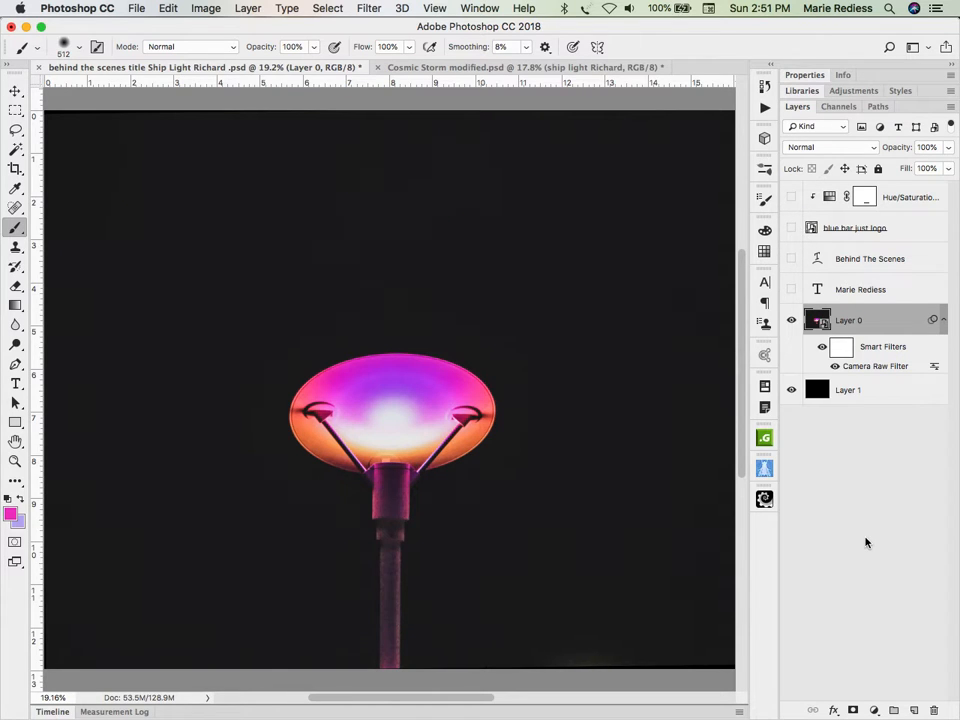
pyautogui.click(822, 347)
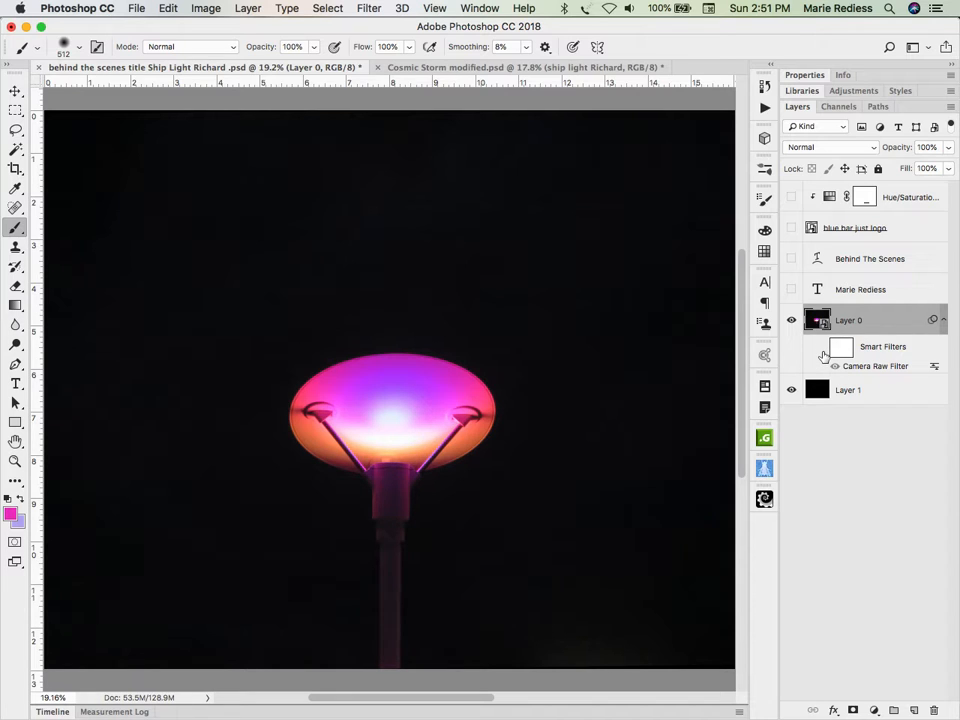
pyautogui.click(439, 67)
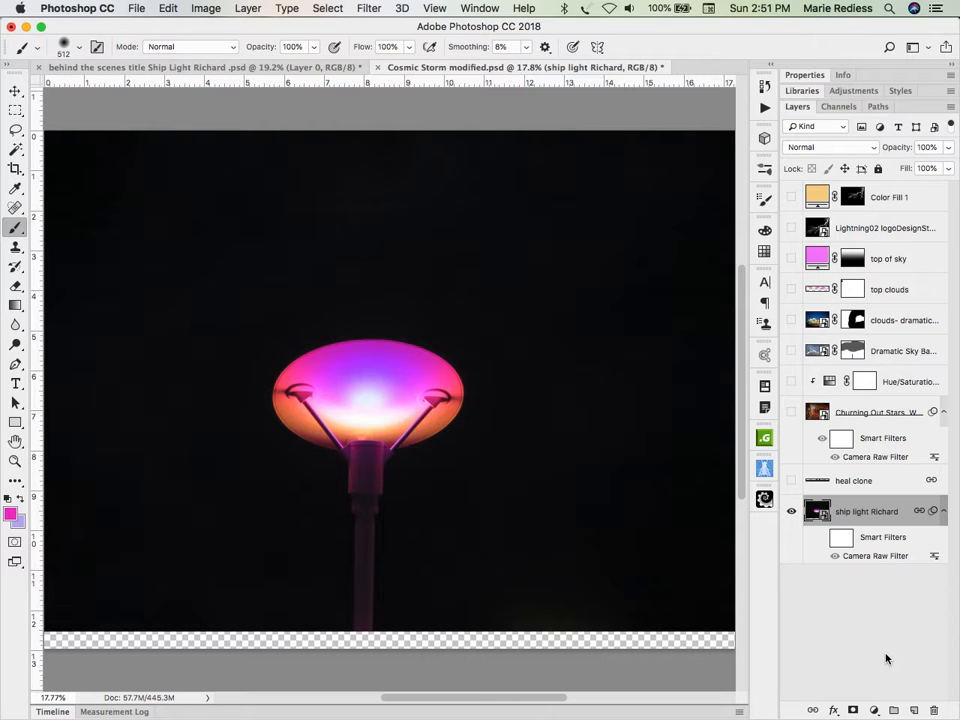
# Step: Switch to Adobe Bridge and preview Churning Out Stars W3 PIA16883.jpg from the Cosmic storm images collection at full size
pyautogui.press('super+Tab')
pyautogui.press('super+Tab')
pyautogui.press('super+Tab')
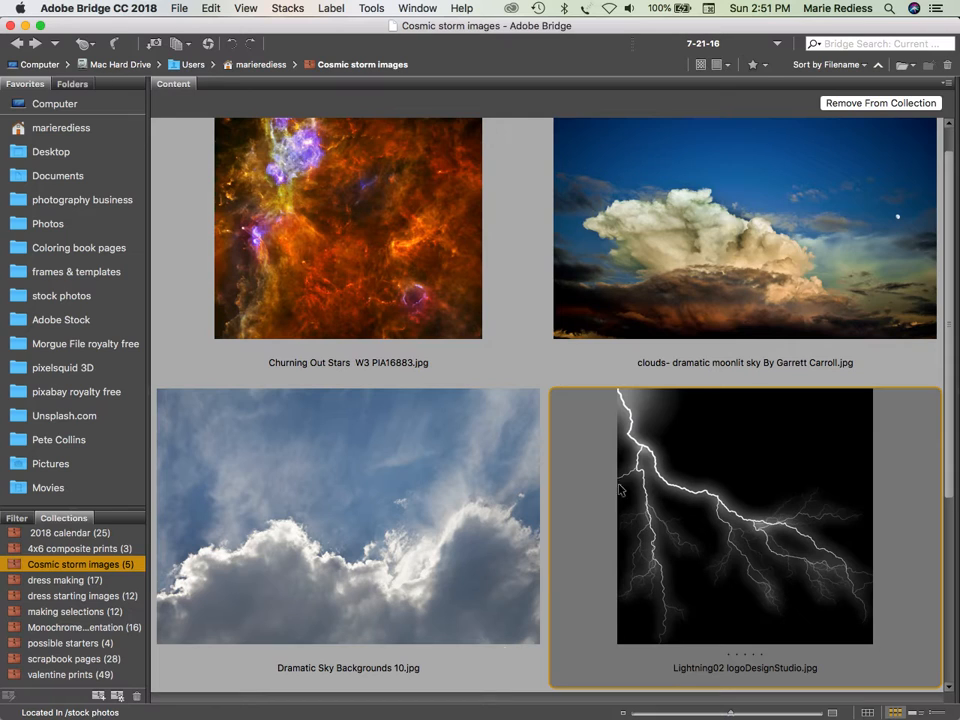
pyautogui.click(361, 248)
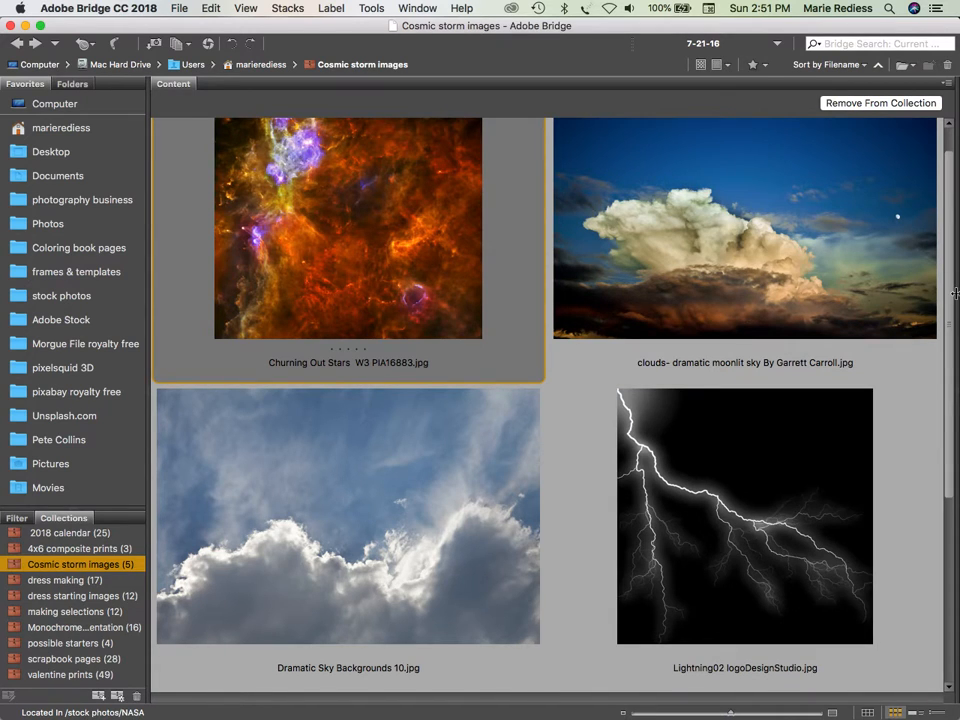
pyautogui.press('space')
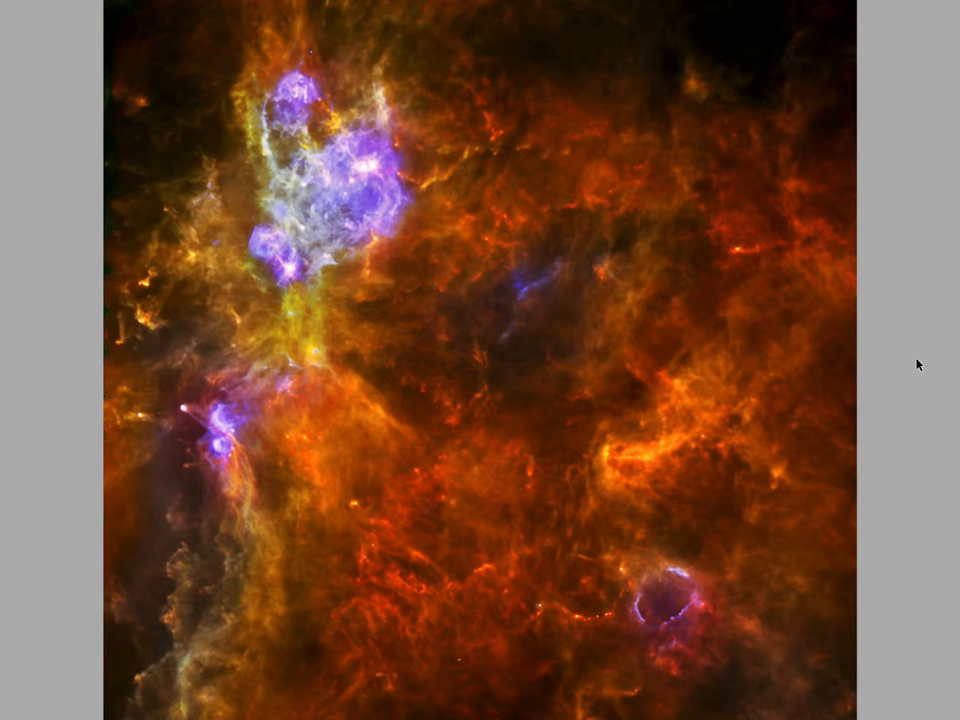
pyautogui.press('space')
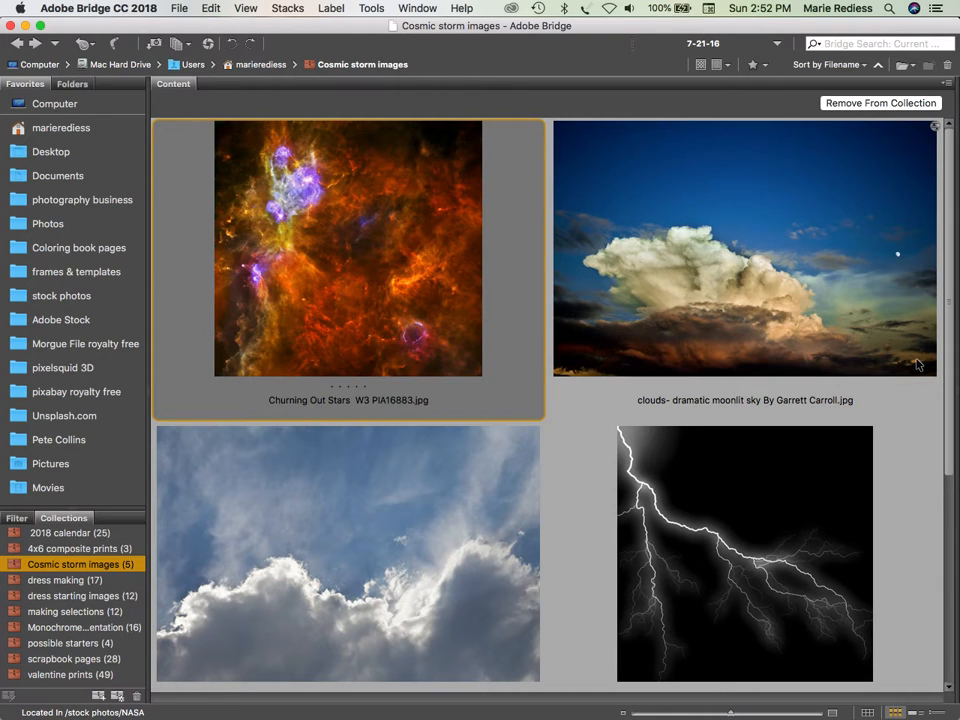
# Step: Switch back to Photoshop, turn off the Churning Out Stars layer's smart filters and show that layer
pyautogui.press('super+Tab')
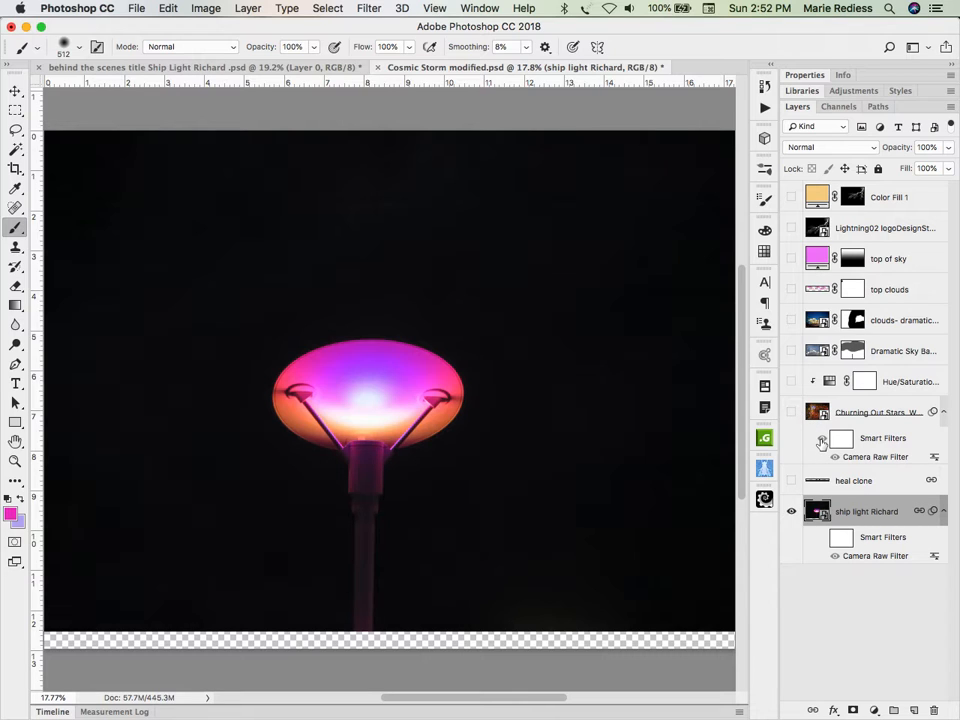
pyautogui.click(821, 441)
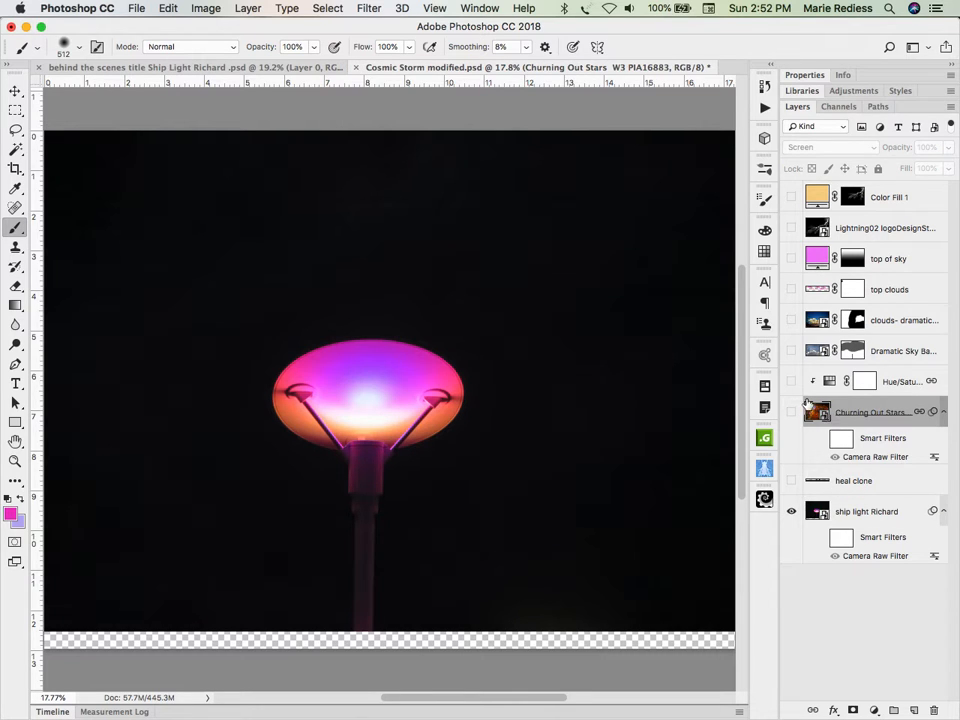
pyautogui.click(792, 412)
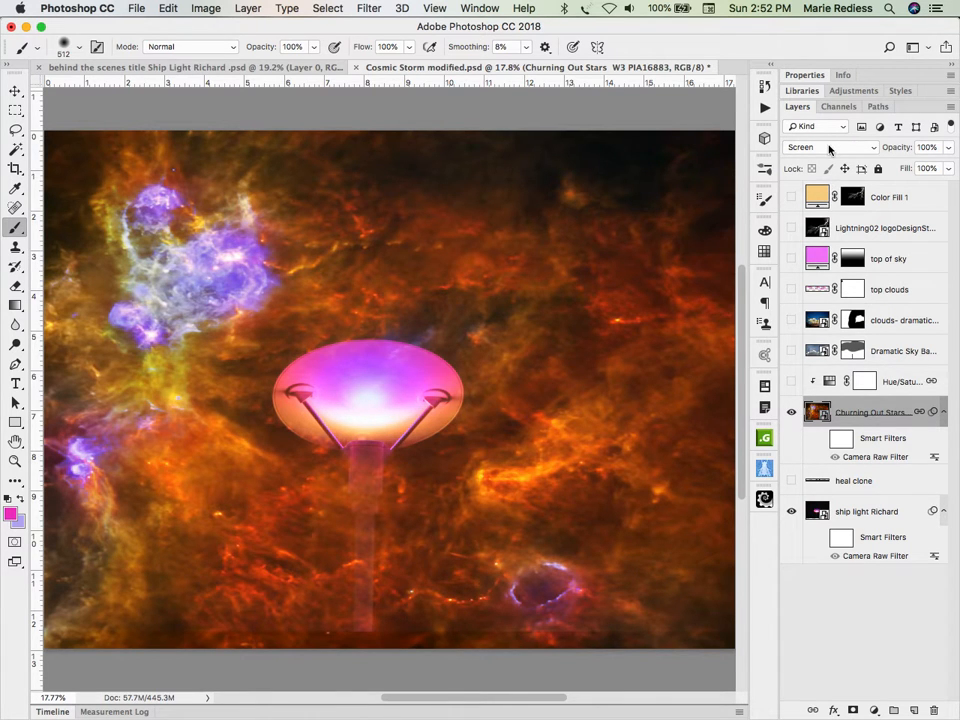
# Step: Set the Churning Out Stars layer's blend mode to Normal and toggle its visibility off and on to compare
pyautogui.click(829, 148)
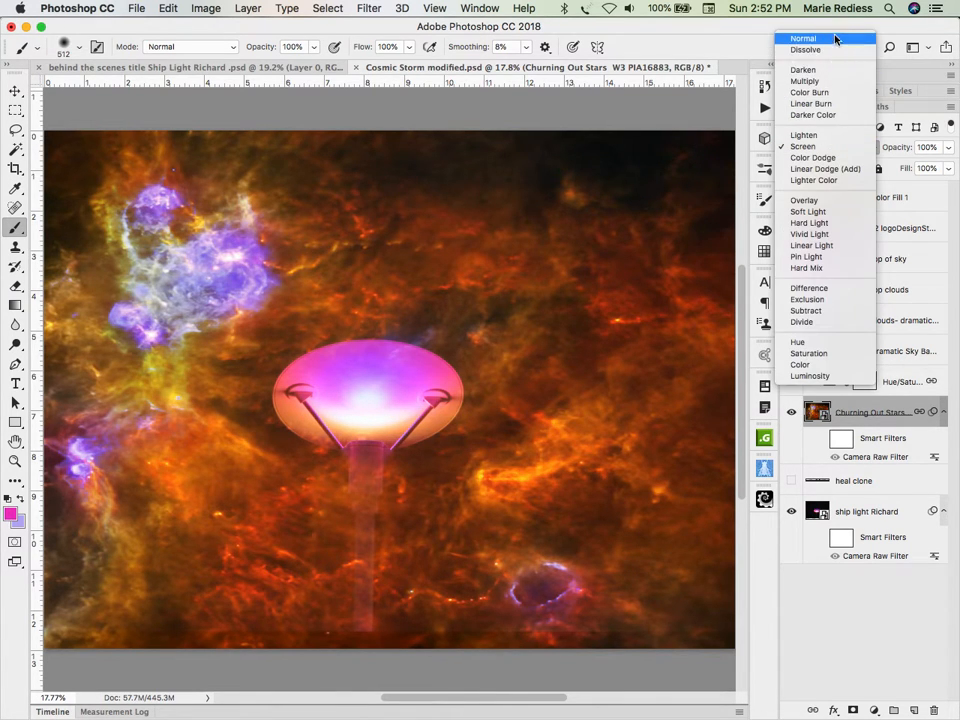
pyautogui.click(833, 38)
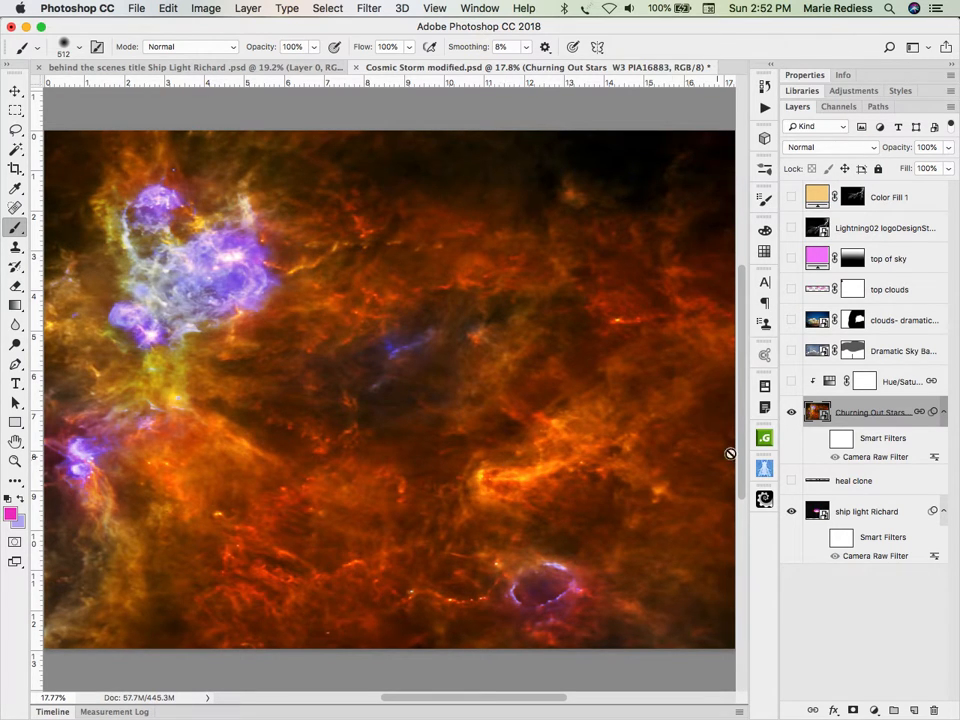
pyautogui.click(791, 412)
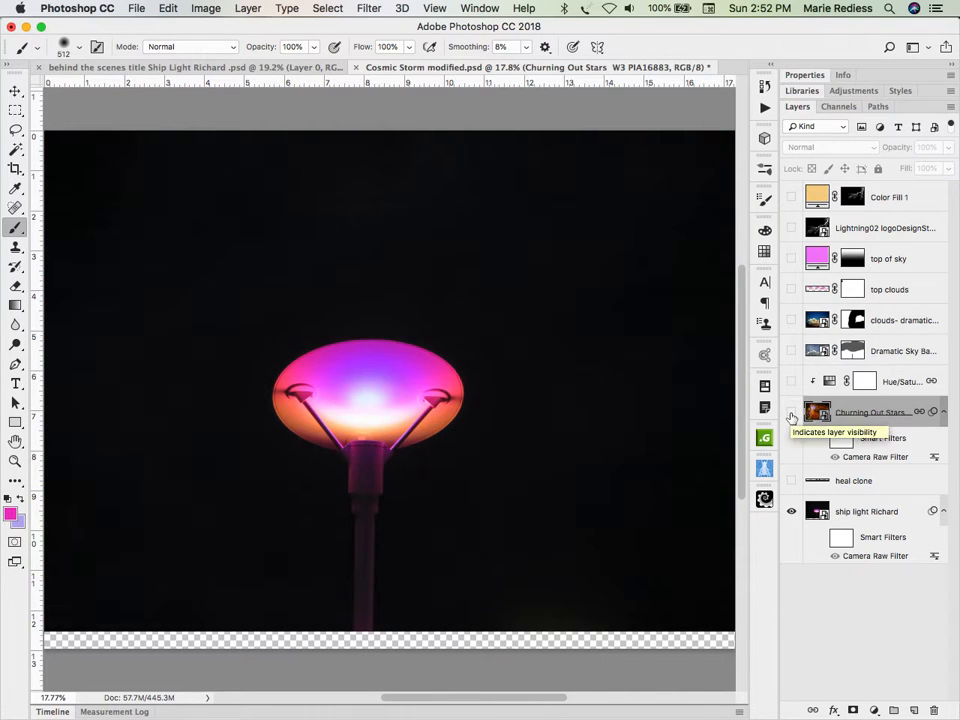
pyautogui.click(791, 413)
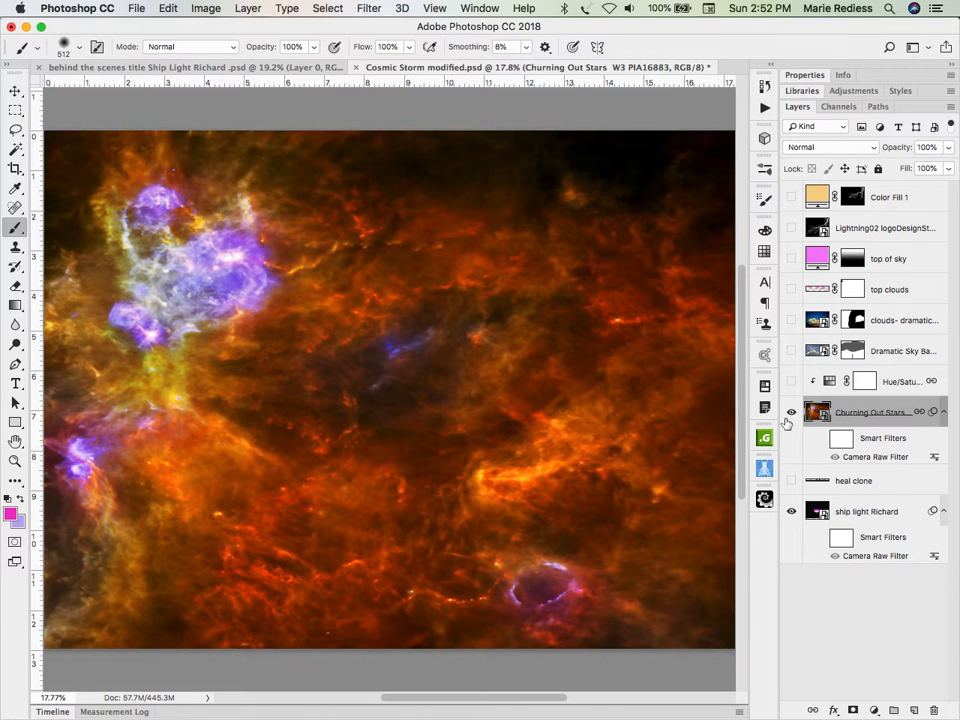
# Step: Try the Lighten and Color Dodge blend modes on the Churning Out Stars layer
pyautogui.click(850, 146)
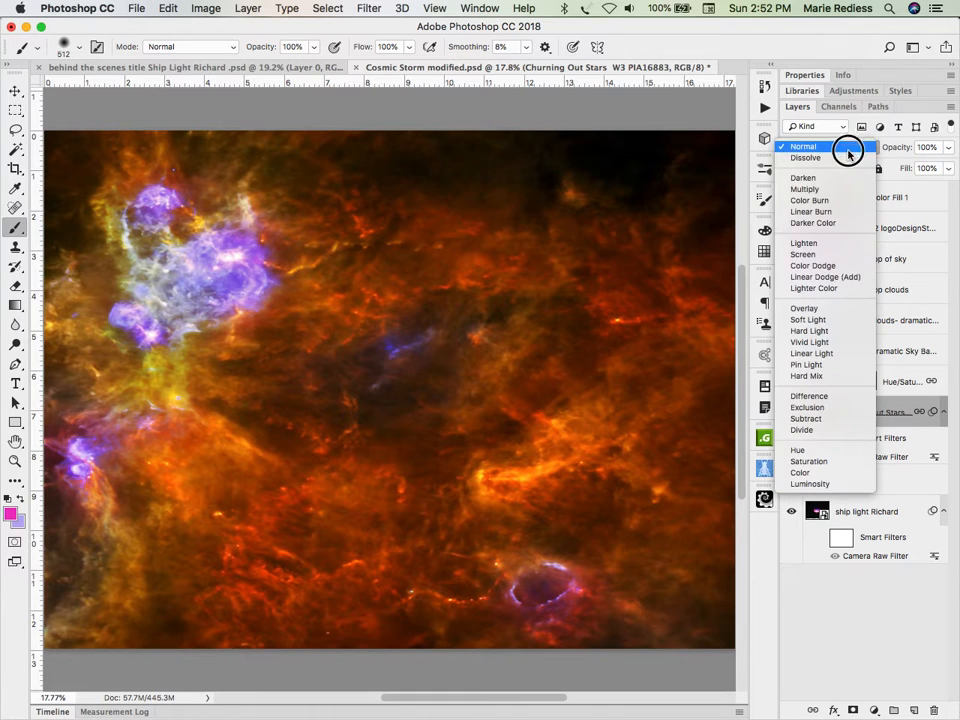
pyautogui.click(818, 245)
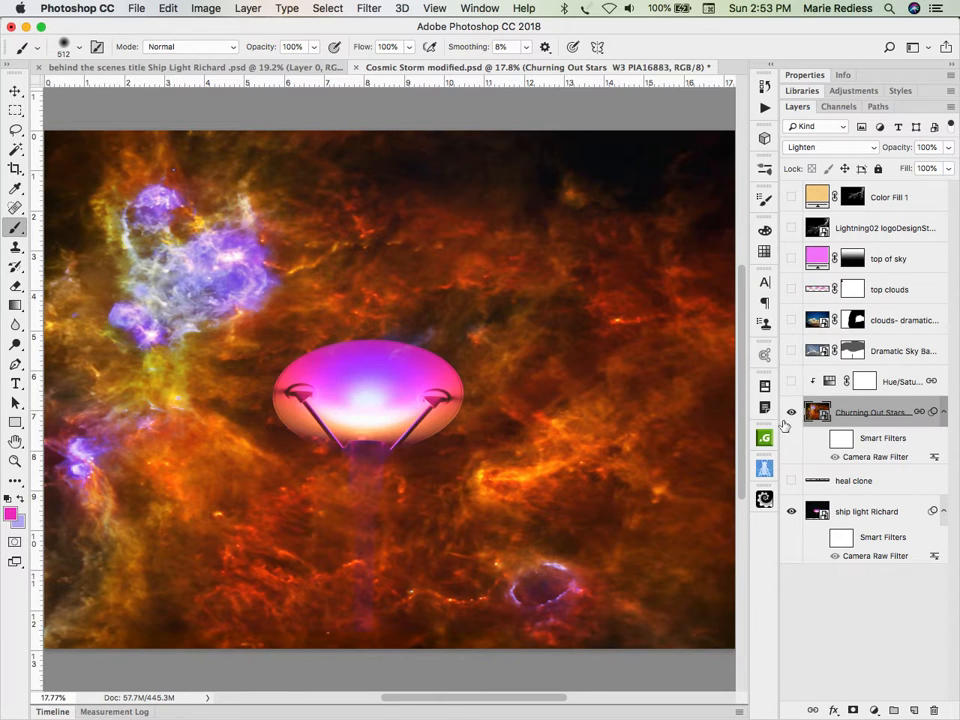
pyautogui.click(829, 148)
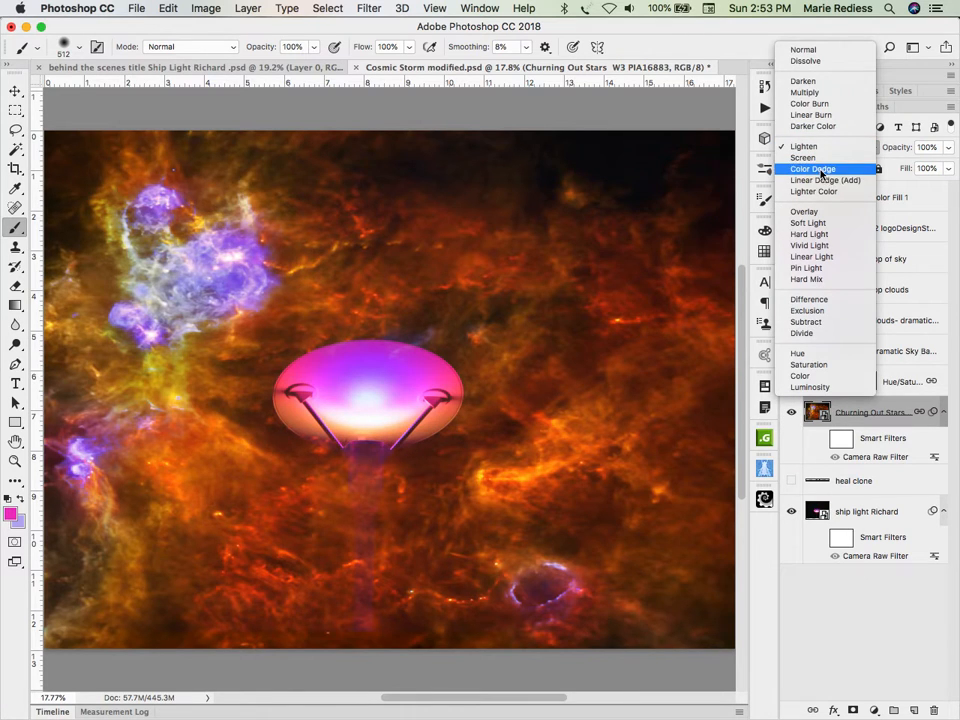
pyautogui.click(820, 172)
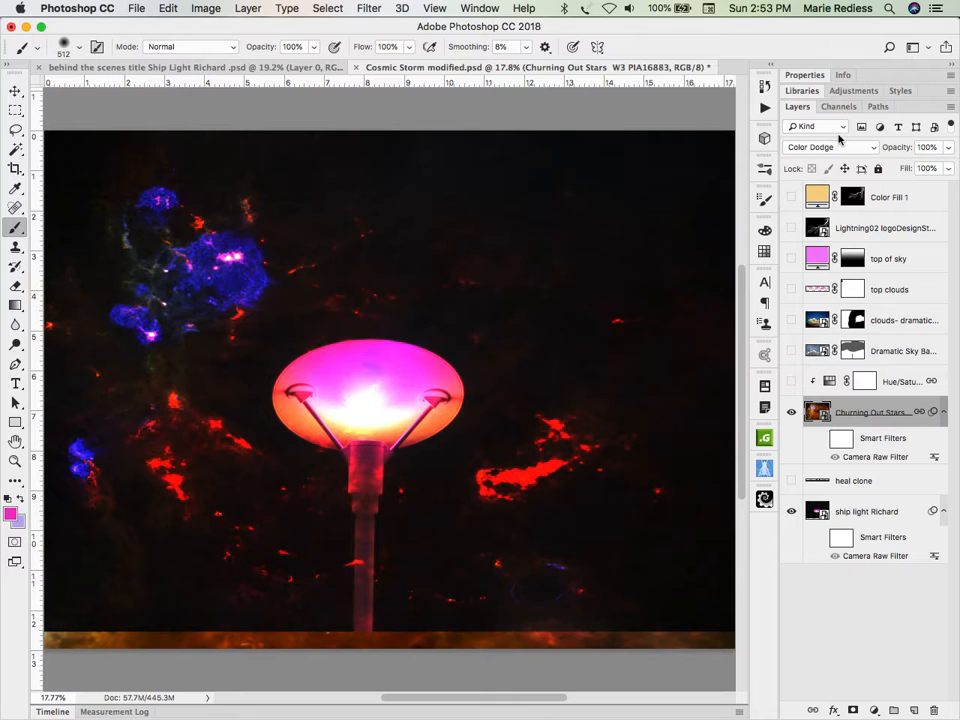
# Step: Set the Churning Out Stars layer's blend mode to Screen and compare the image with the ship light layer hidden and shown
pyautogui.click(830, 147)
pyautogui.click(834, 137)
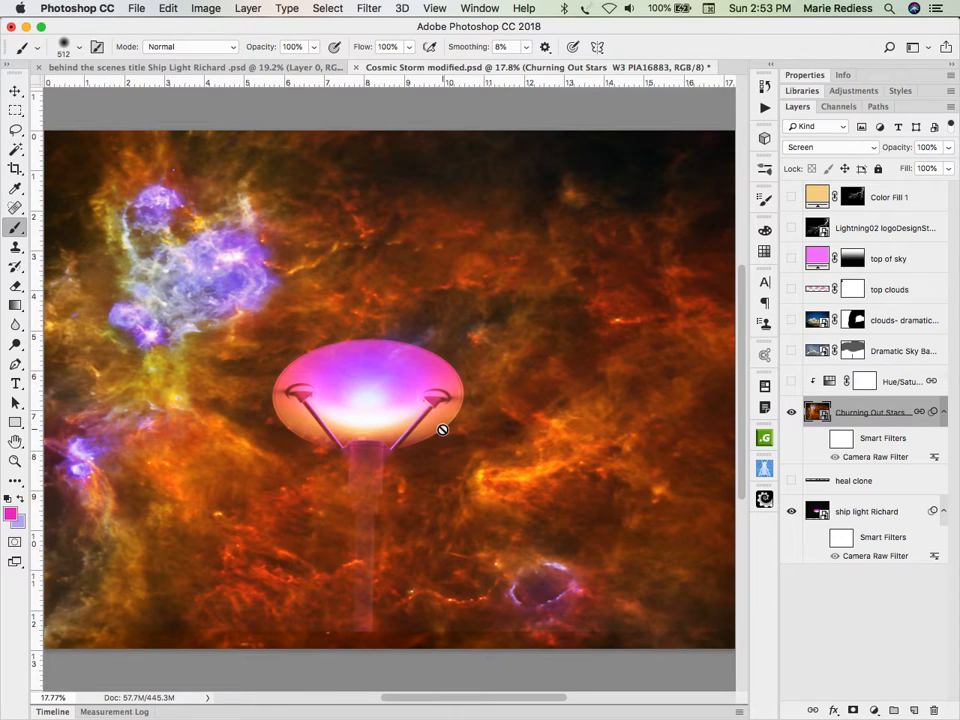
pyautogui.click(791, 512)
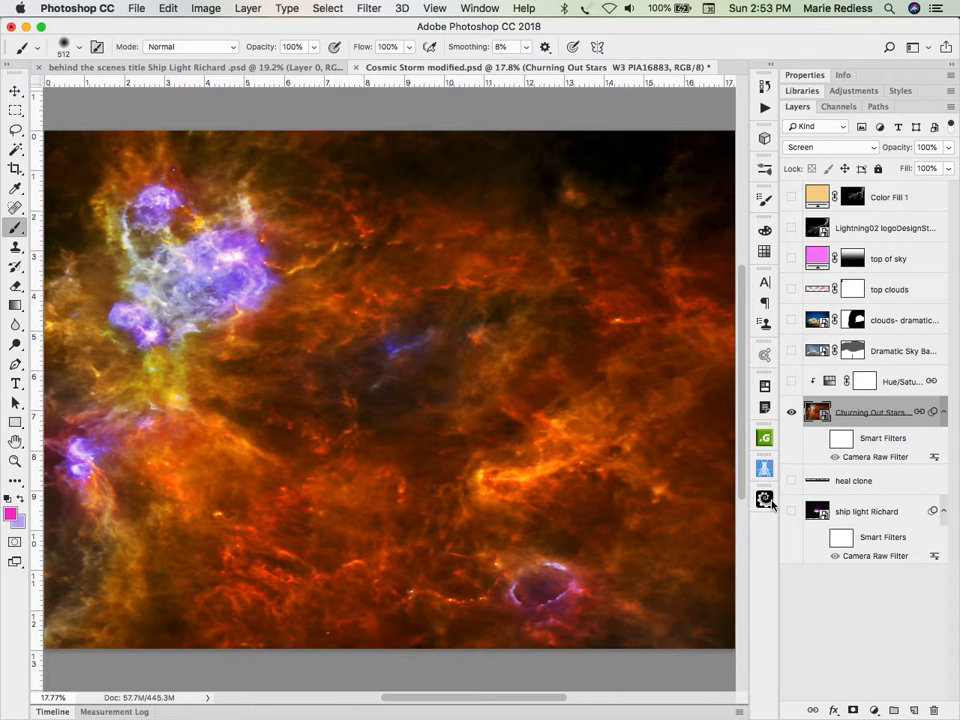
pyautogui.click(792, 511)
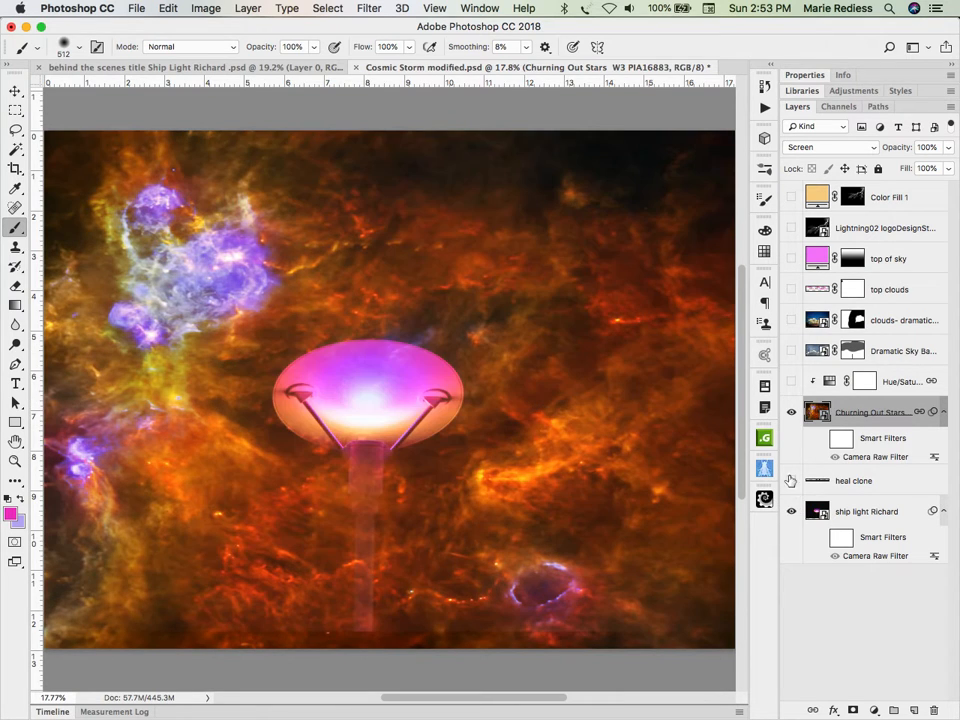
# Step: Hide the Churning Out Stars layer, enable the ship light layer's smart filters and open its Camera Raw Filter settings
pyautogui.click(791, 412)
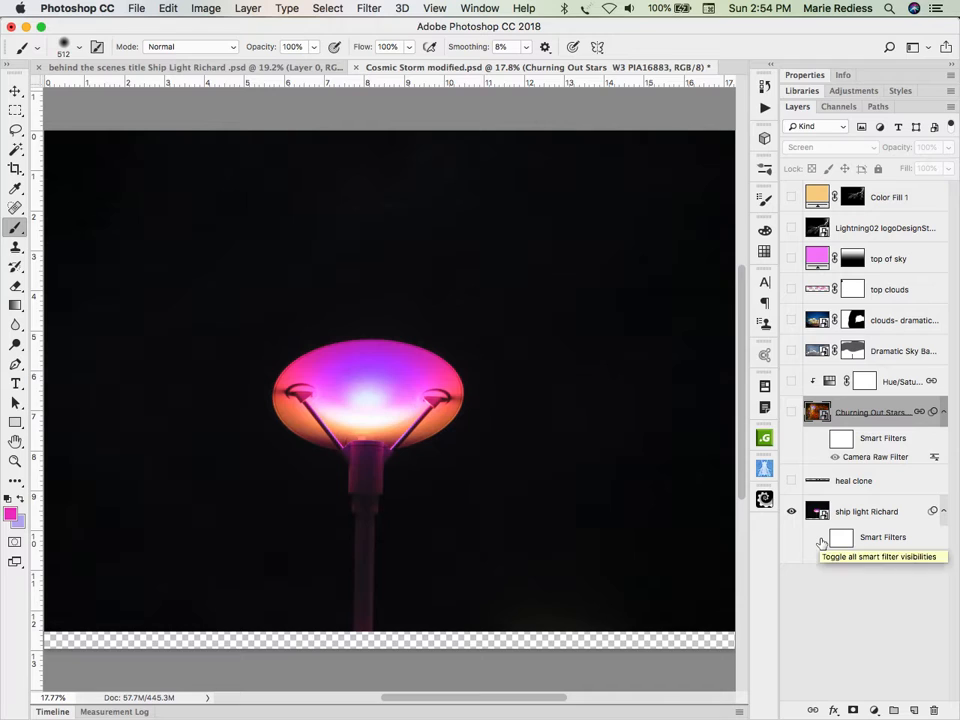
pyautogui.click(821, 540)
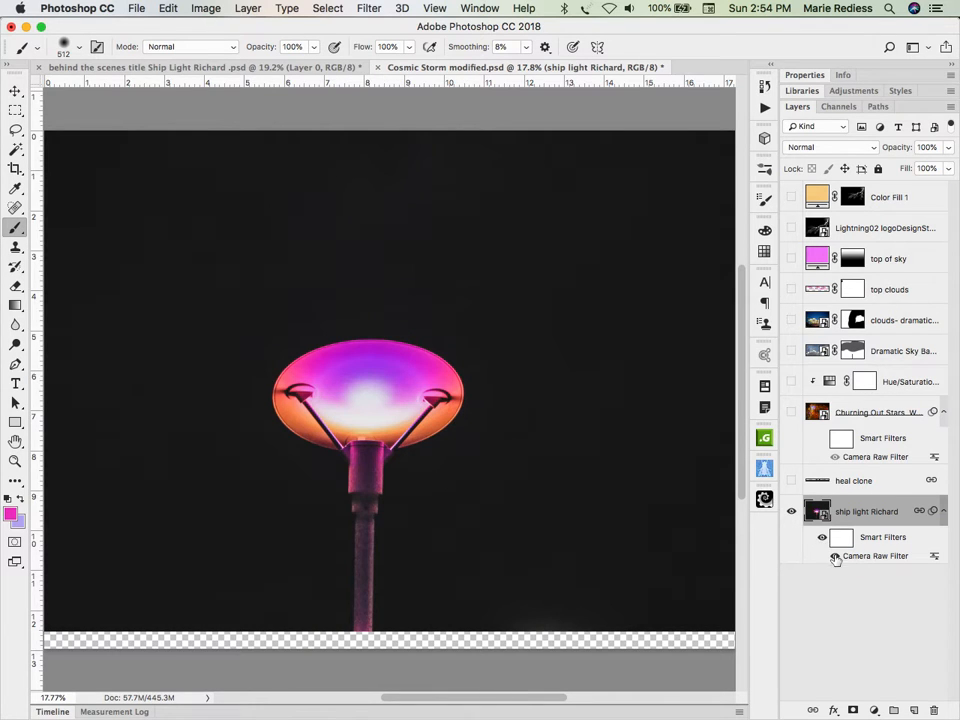
pyautogui.doubleClick(873, 562)
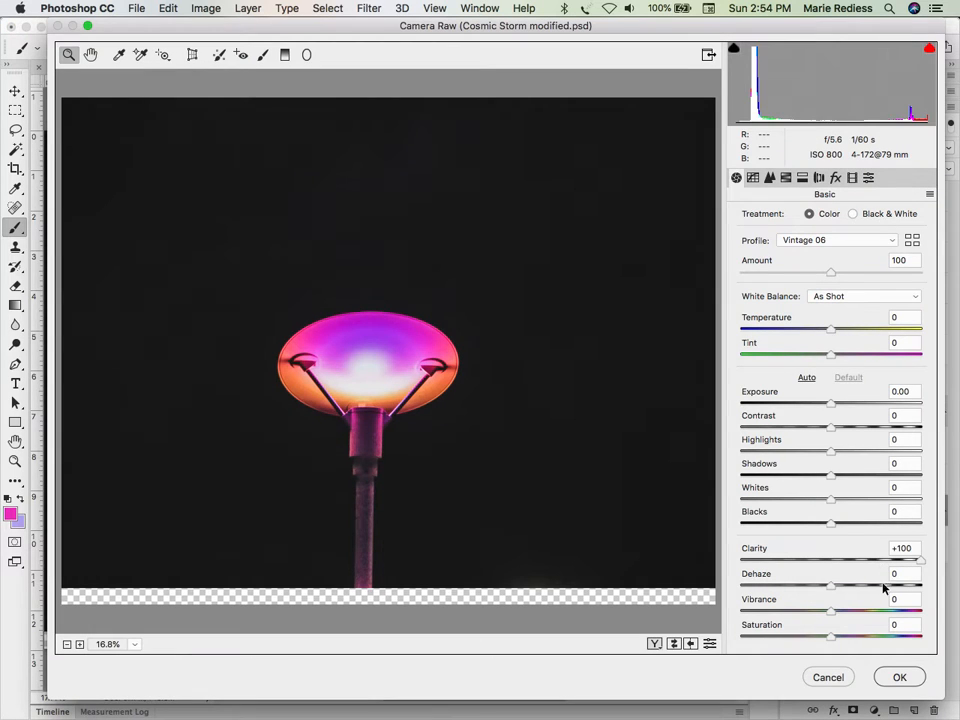
# Step: Set the Camera Raw profile to Color and reset Clarity to 0
pyautogui.click(862, 240)
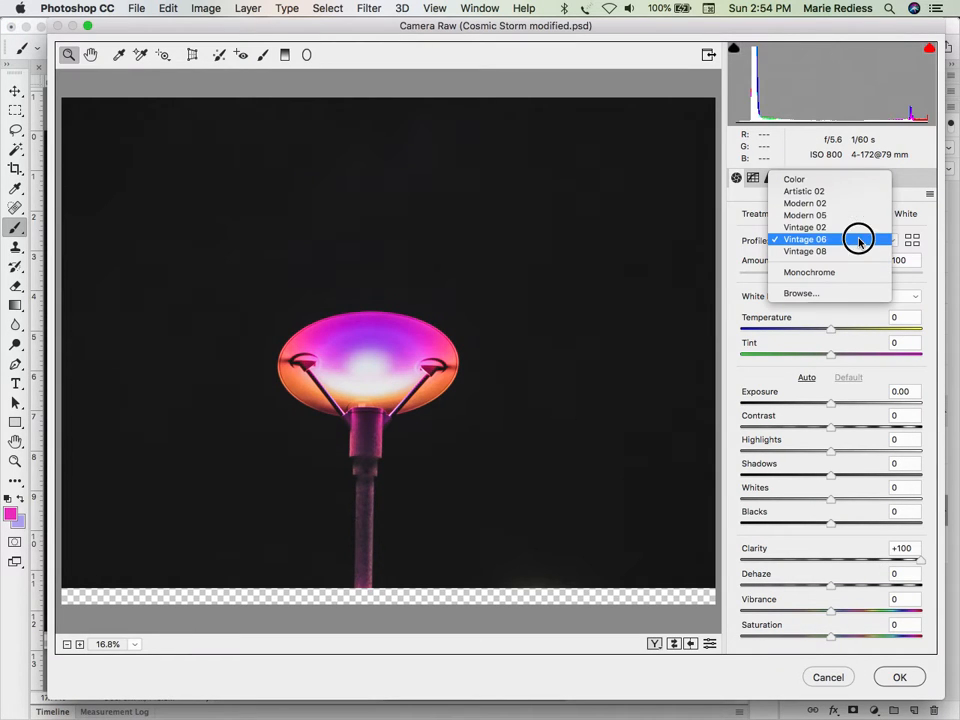
pyautogui.click(857, 178)
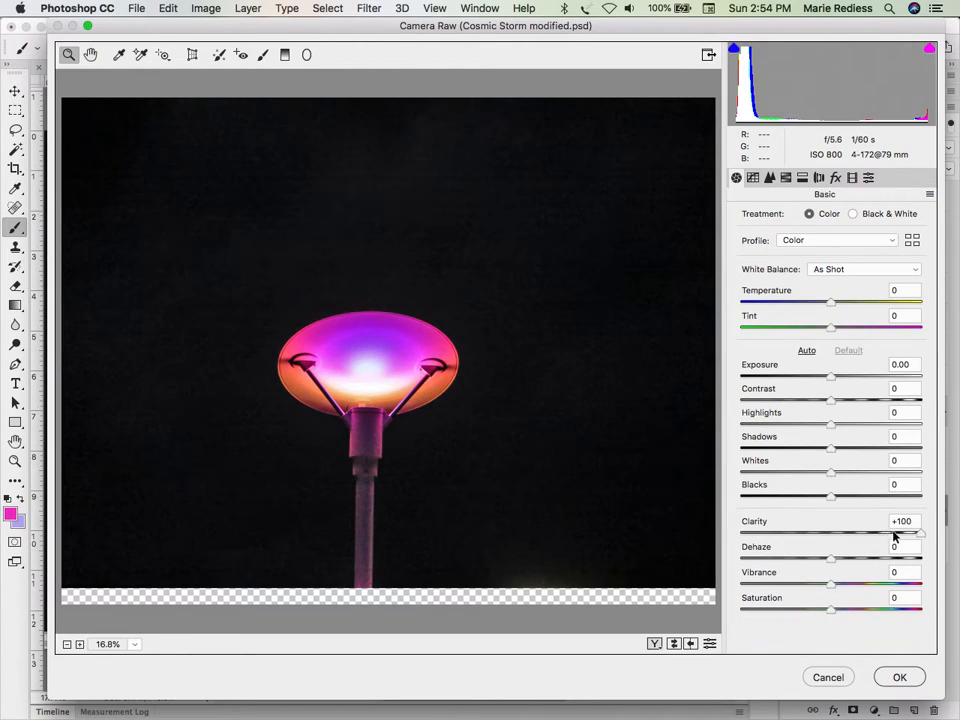
pyautogui.doubleClick(920, 533)
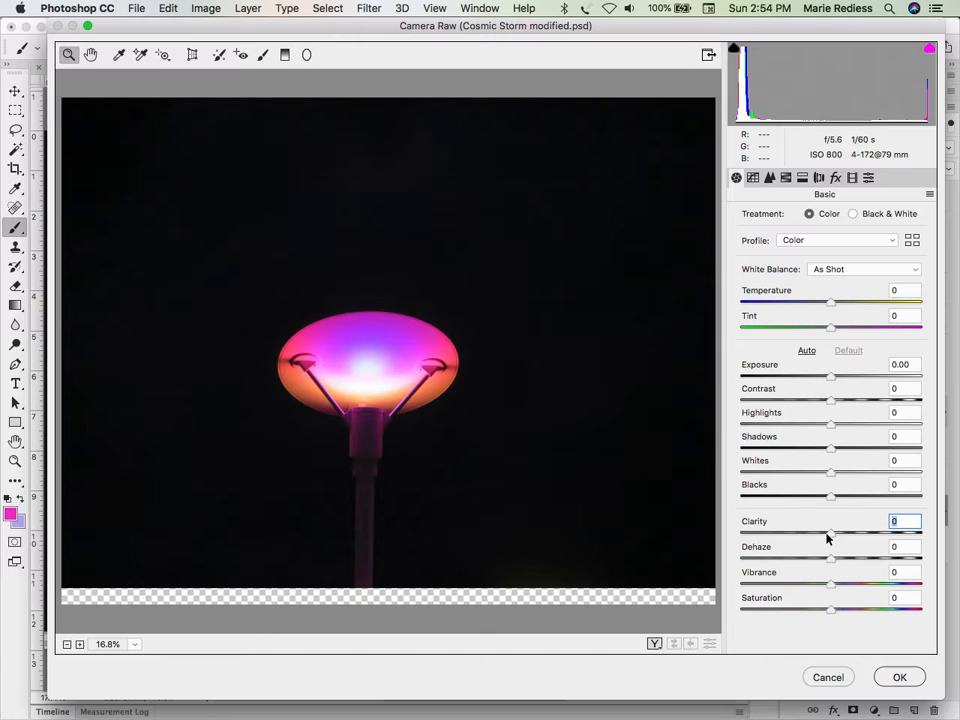
# Step: Raise Clarity to +100, and try Highlights at -19 before resetting it to 0
pyautogui.moveTo(830, 537); pyautogui.dragTo(950, 537)
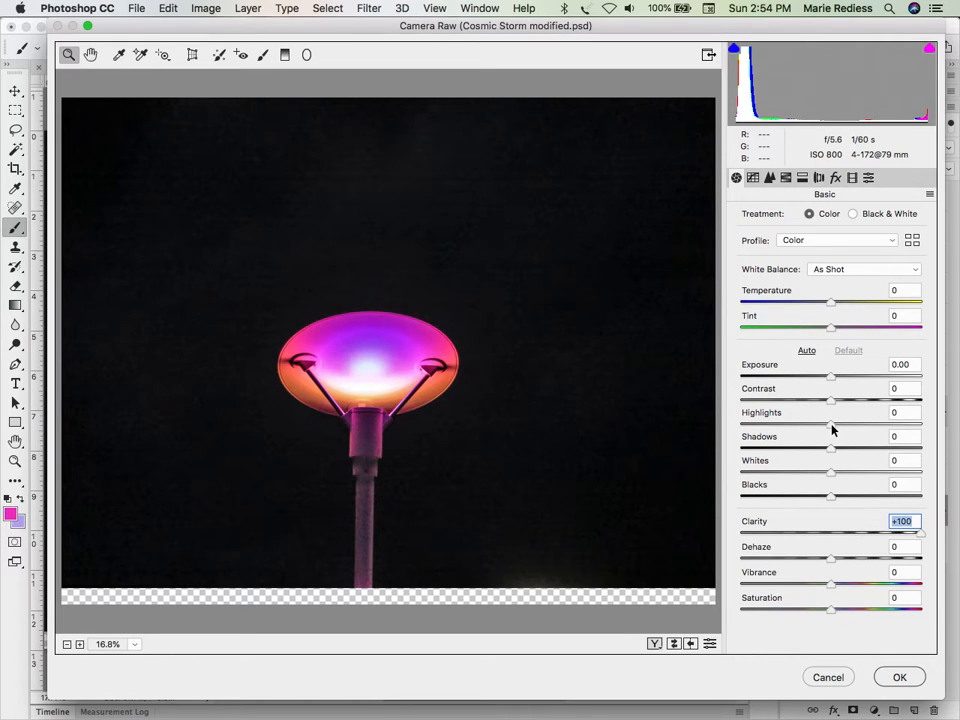
pyautogui.moveTo(830, 430); pyautogui.dragTo(814, 432)
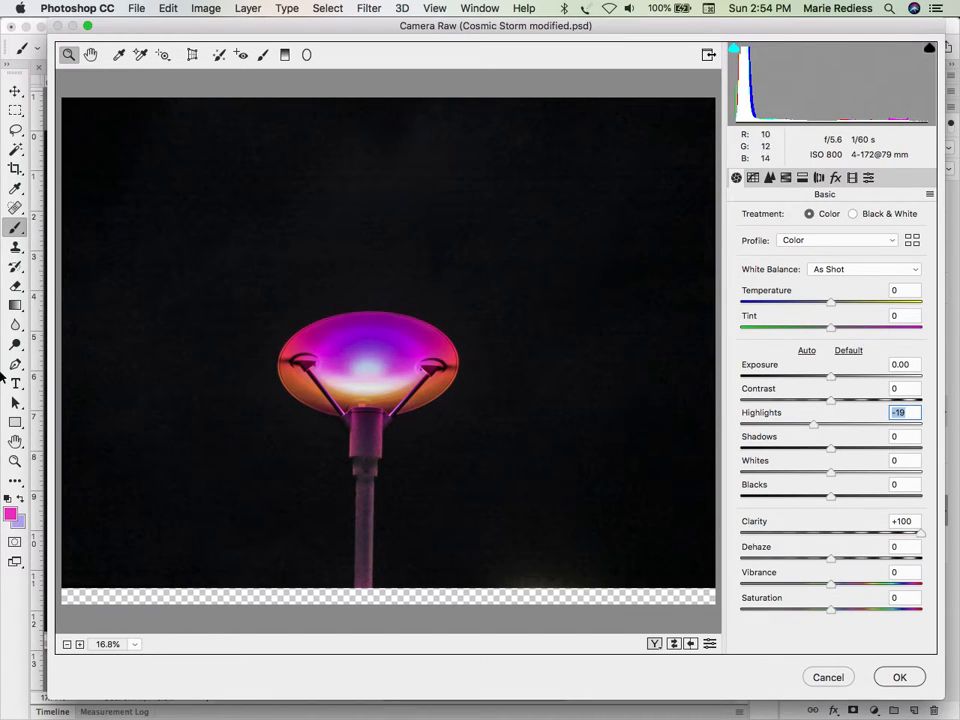
pyautogui.doubleClick(813, 430)
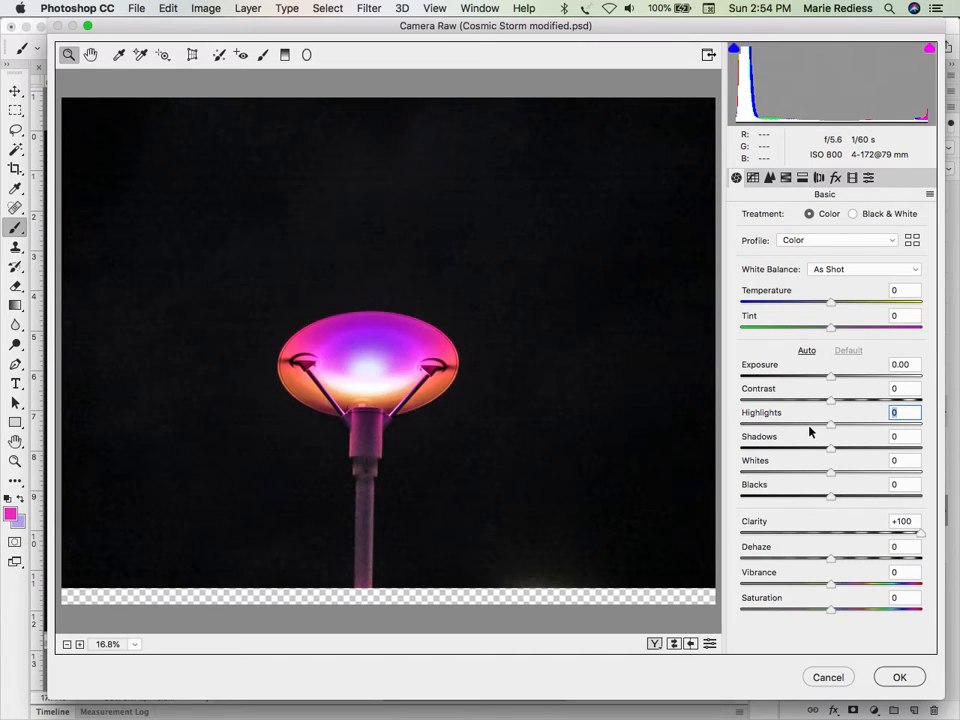
# Step: Set the Camera Raw profile to Vintage 06 and apply the filter to the ship light layer
pyautogui.click(895, 244)
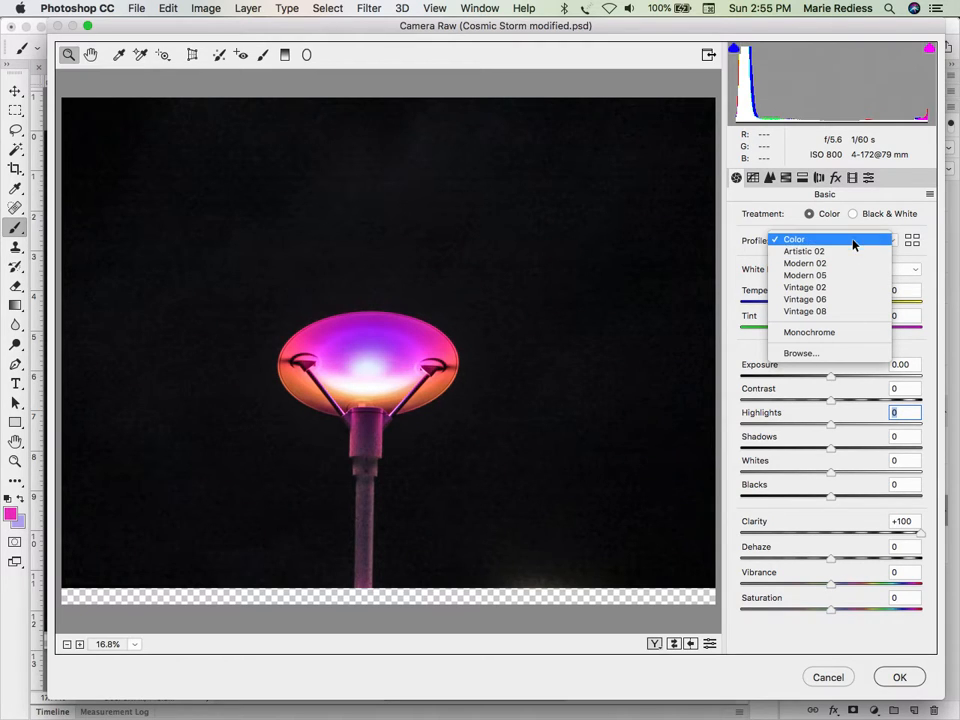
pyautogui.click(828, 300)
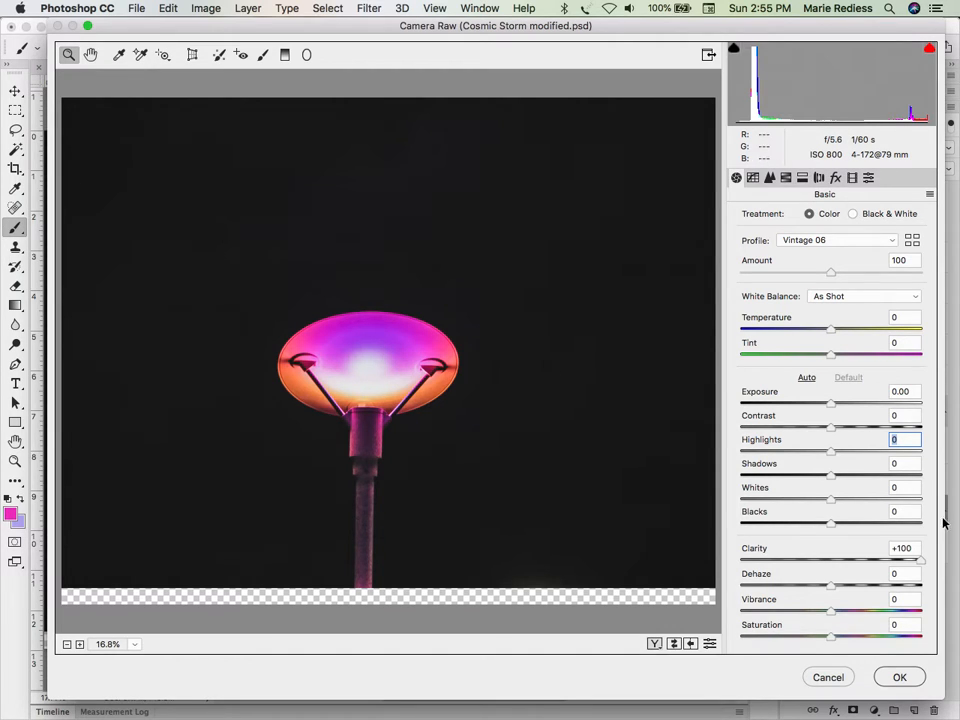
pyautogui.click(915, 680)
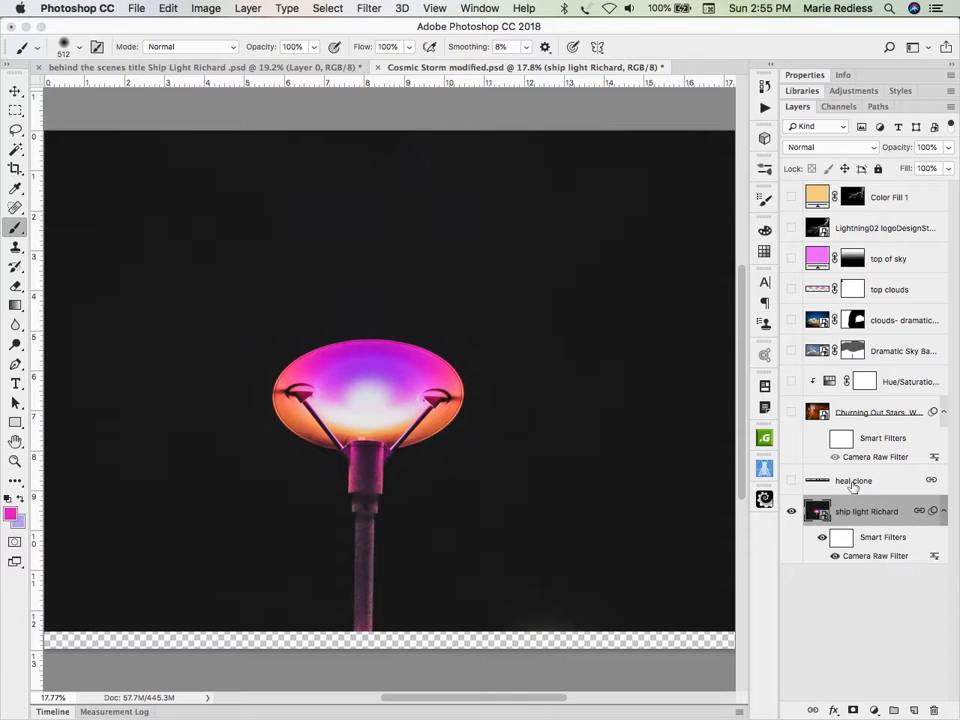
# Step: Show the heal clone layer to fill the transparent strip below the lamp, and activate the Eyedropper tool
pyautogui.click(791, 481)
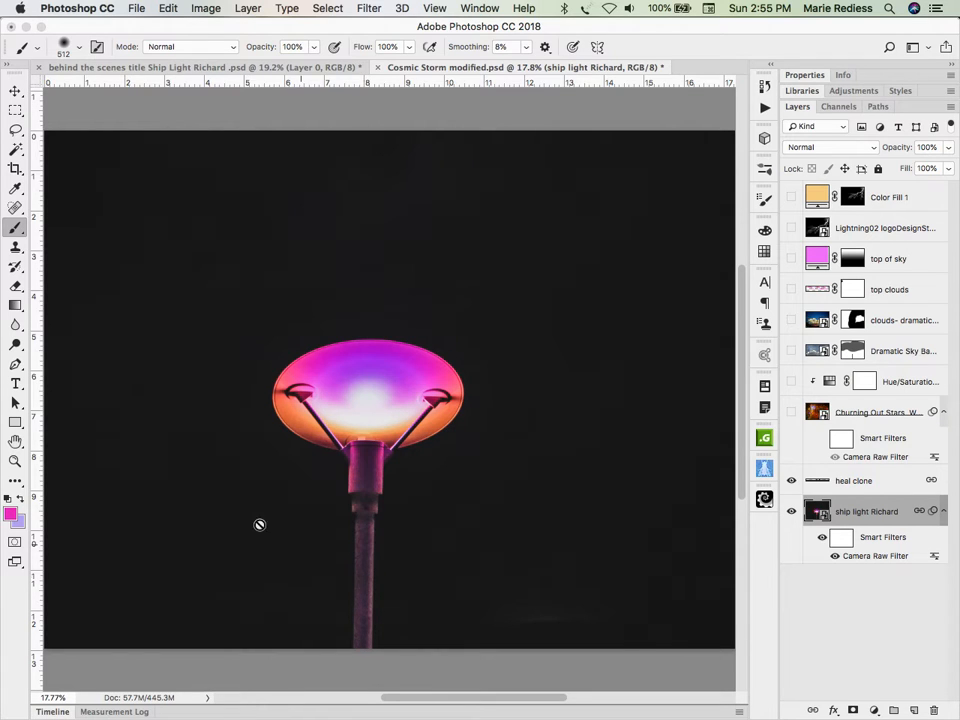
pyautogui.click(17, 189)
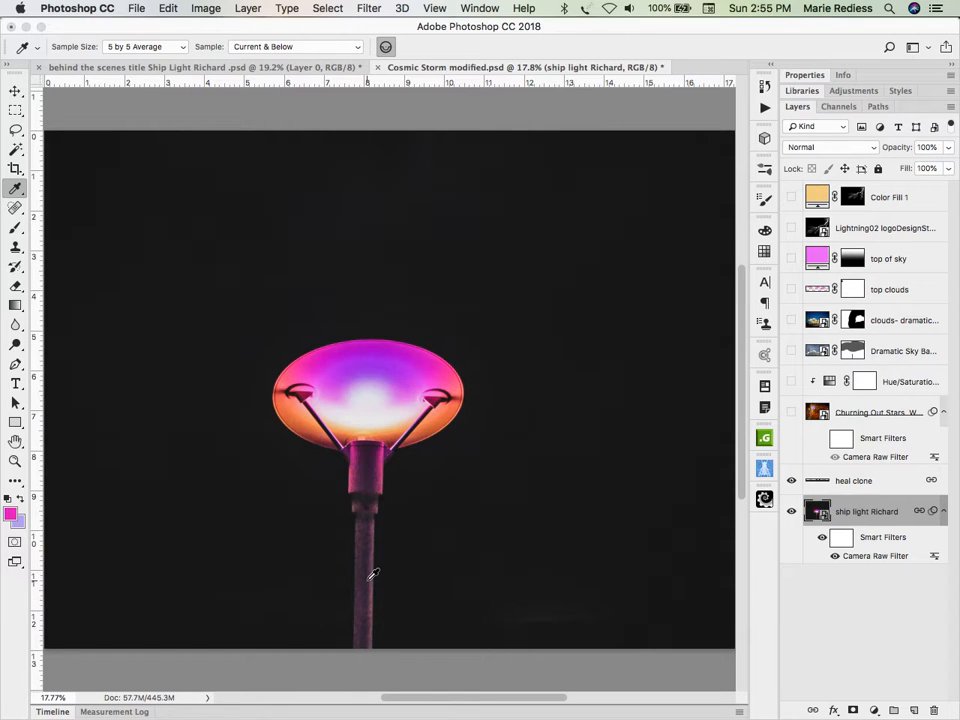
# Step: Show the Churning Out Stars nebula layer and set its blend mode to Normal
pyautogui.click(791, 413)
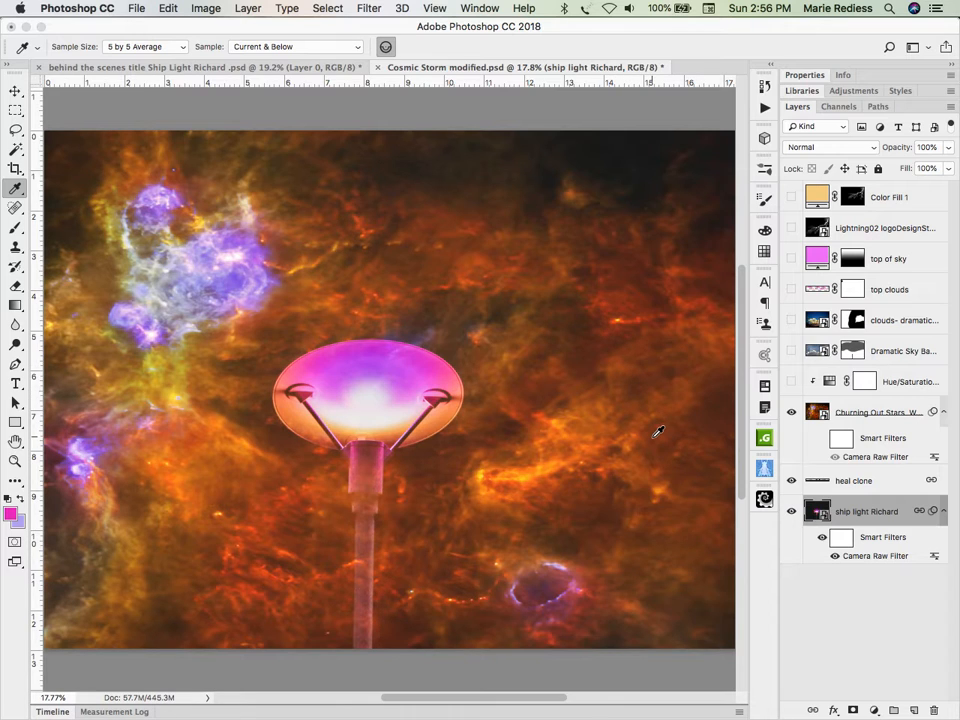
pyautogui.click(826, 147)
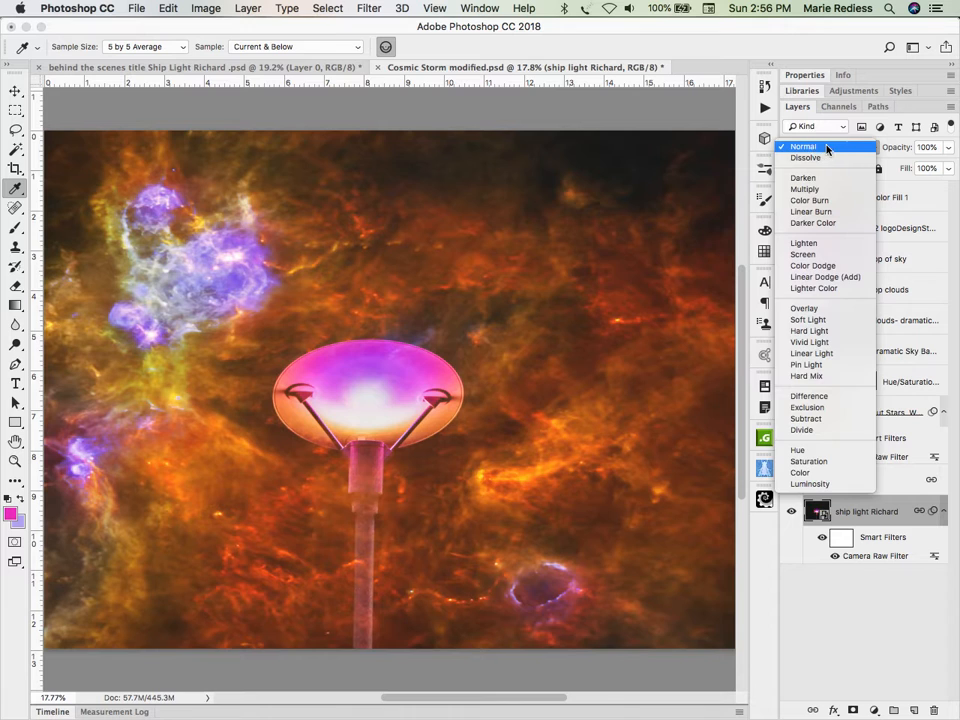
pyautogui.click(828, 149)
pyautogui.click(820, 416)
pyautogui.click(828, 149)
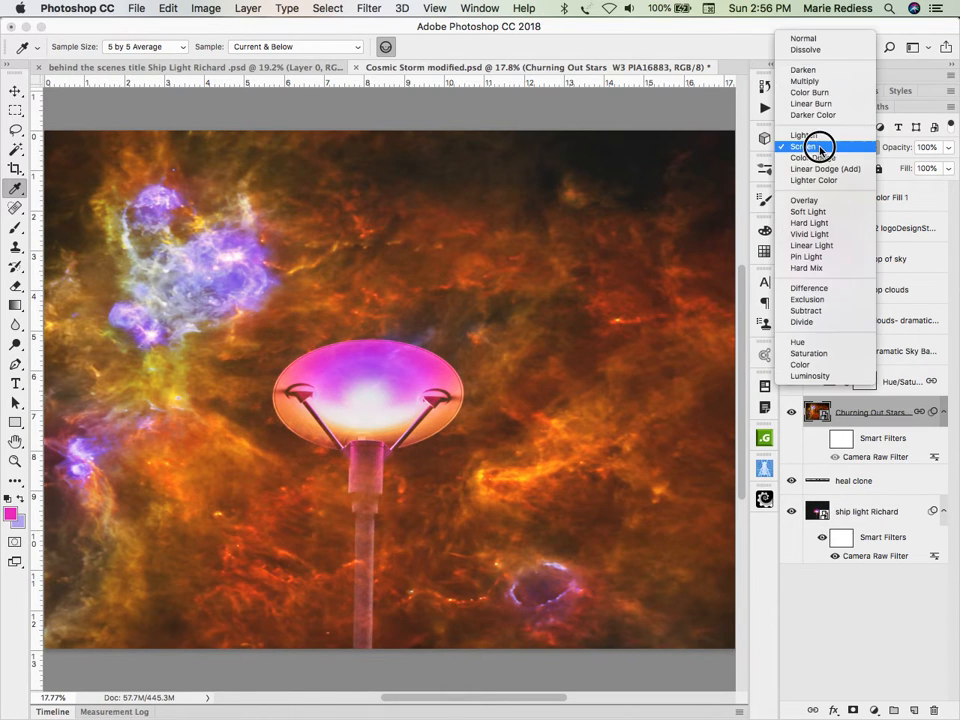
pyautogui.click(804, 39)
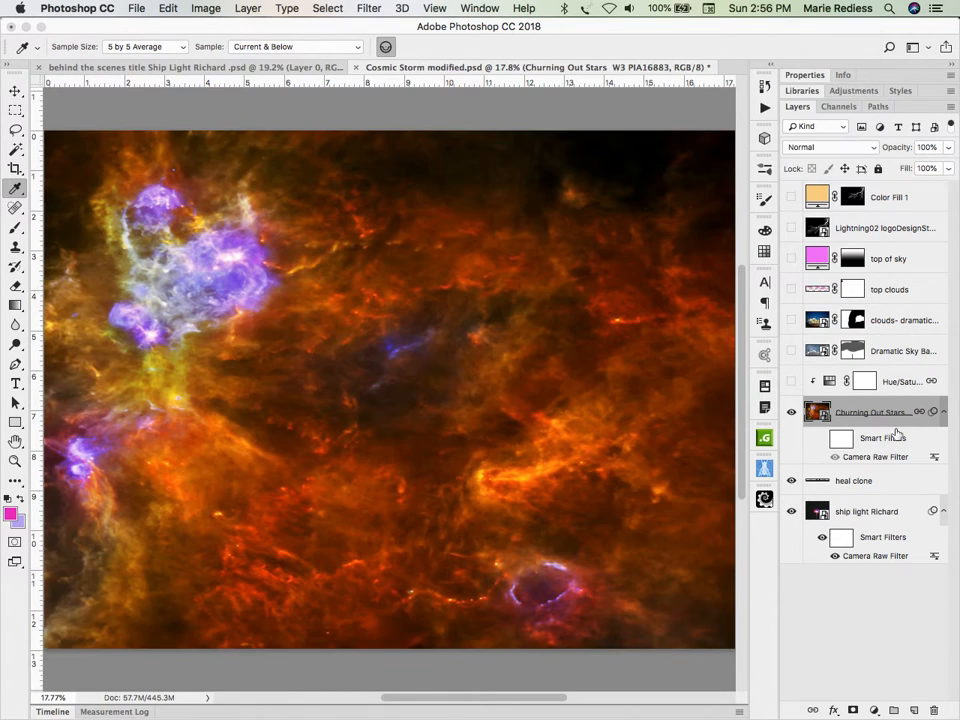
# Step: Turn on the nebula layer's Camera Raw smart filter and compare the image with the smart filters off and on
pyautogui.click(835, 457)
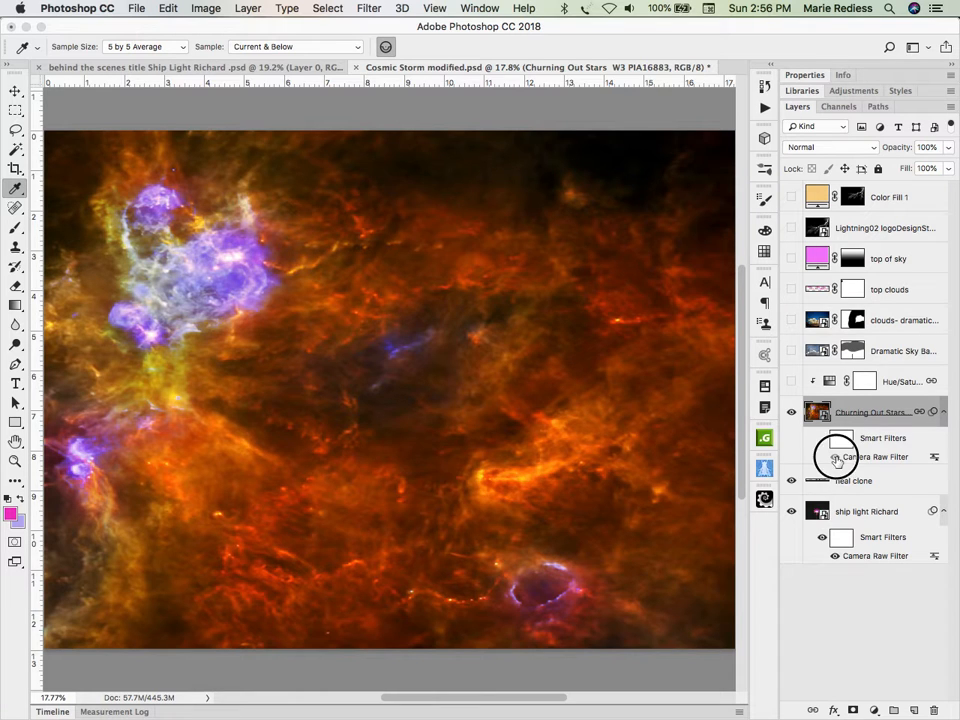
pyautogui.click(835, 457)
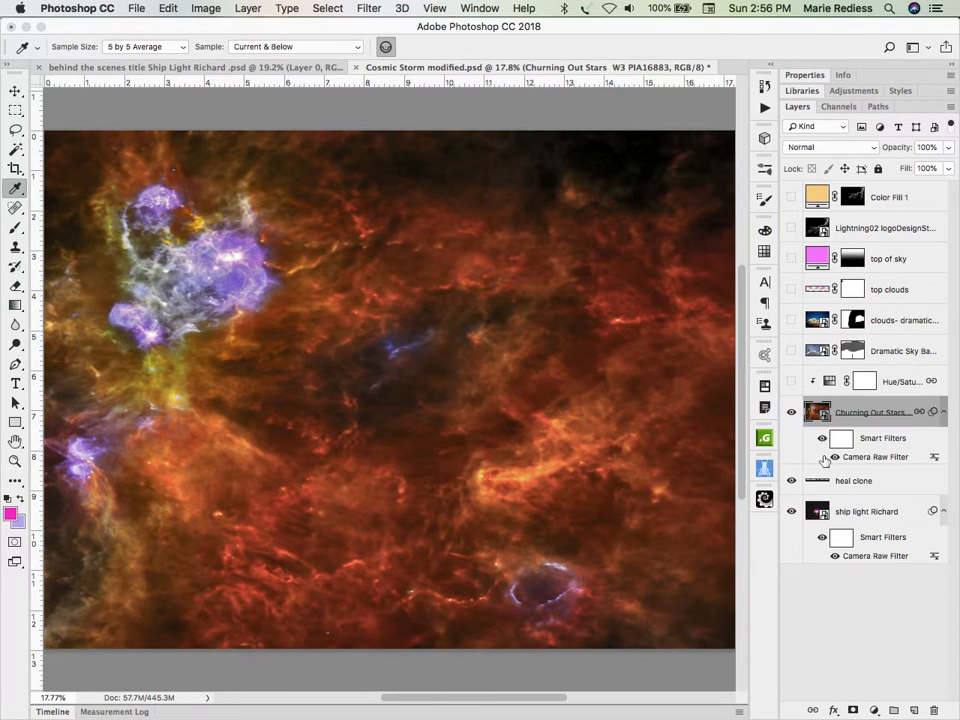
pyautogui.click(822, 439)
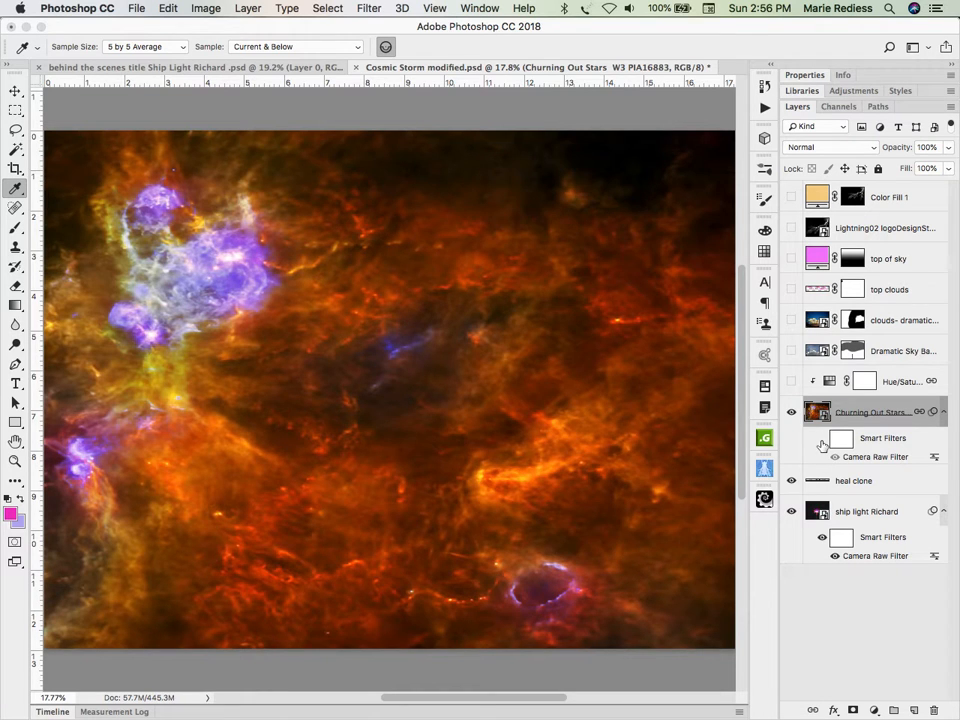
pyautogui.click(822, 439)
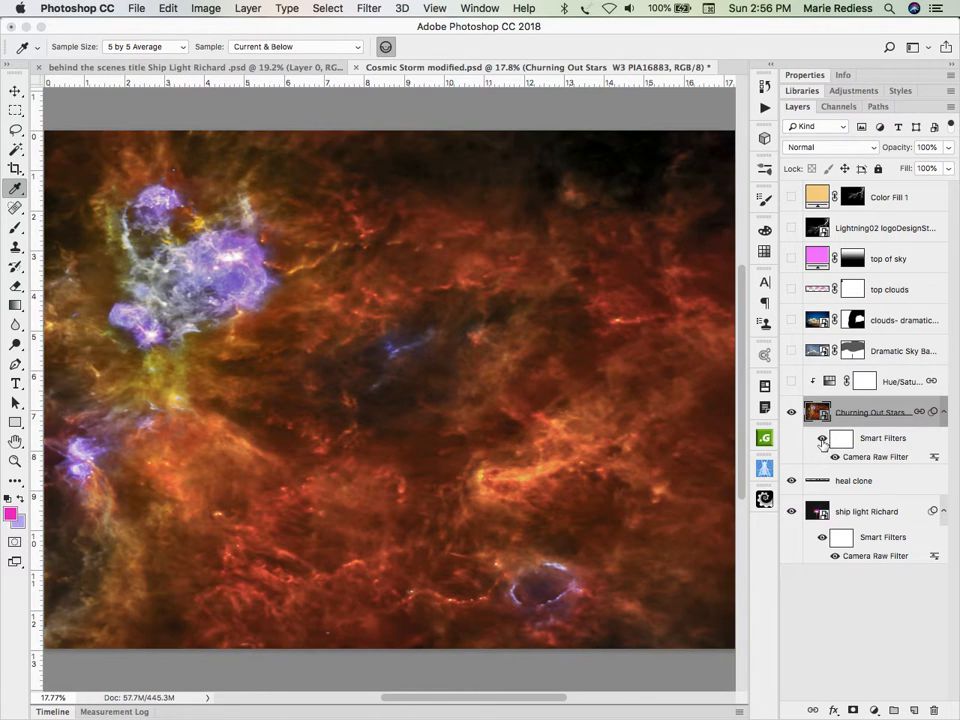
# Step: Edit the nebula's Camera Raw filter: set Dehaze to +39, try Vibrance at -2, set Vibrance to -48, and apply
pyautogui.doubleClick(873, 458)
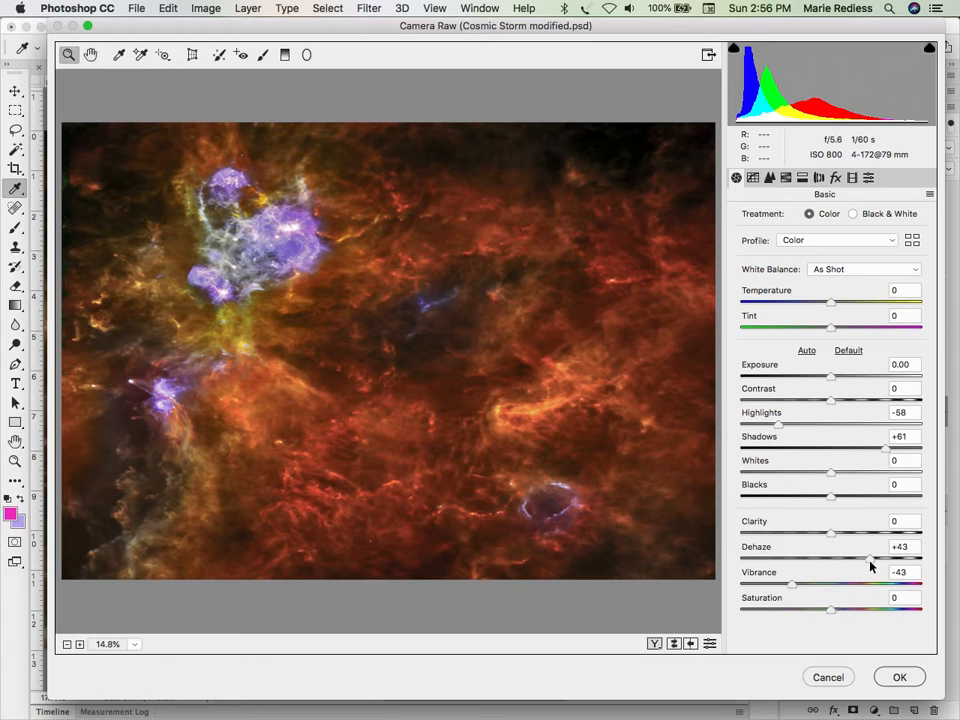
pyautogui.moveTo(870, 563)
pyautogui.mouseDown()
pyautogui.moveTo(831, 561)
pyautogui.moveTo(921, 553)
pyautogui.moveTo(735, 558)
pyautogui.moveTo(868, 557)
pyautogui.mouseUp()
pyautogui.moveTo(793, 586); pyautogui.dragTo(829, 588)
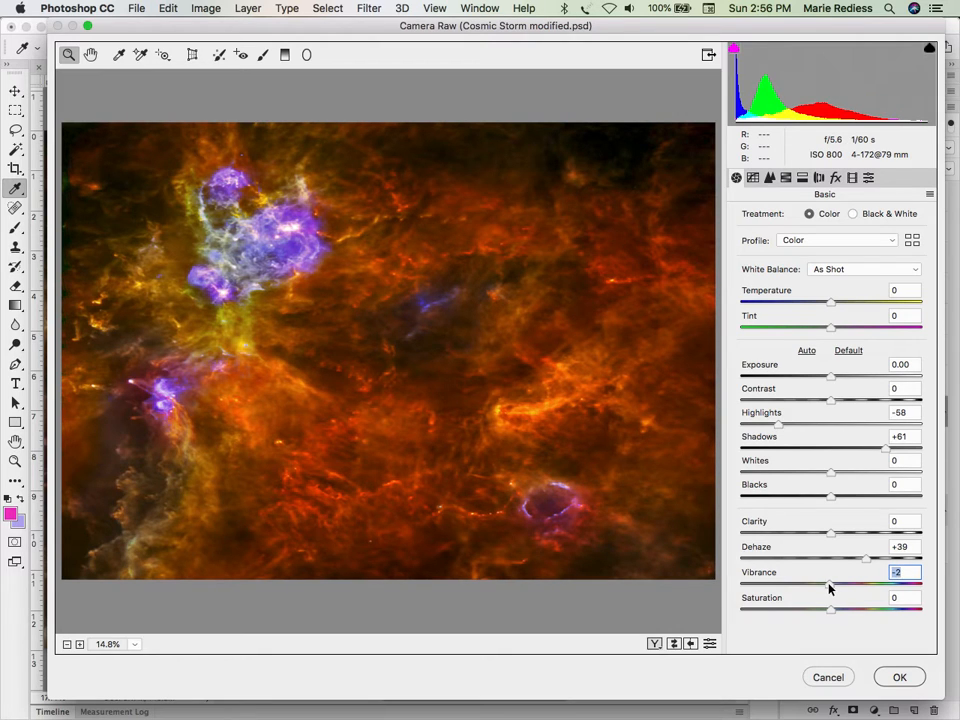
pyautogui.moveTo(829, 588); pyautogui.dragTo(789, 585)
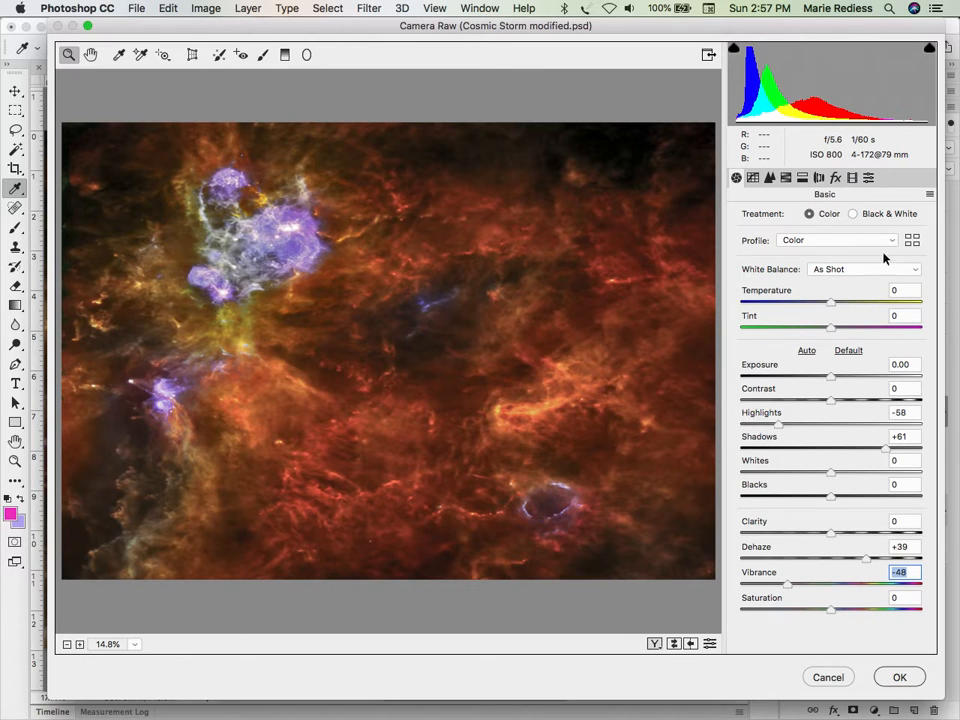
pyautogui.click(900, 677)
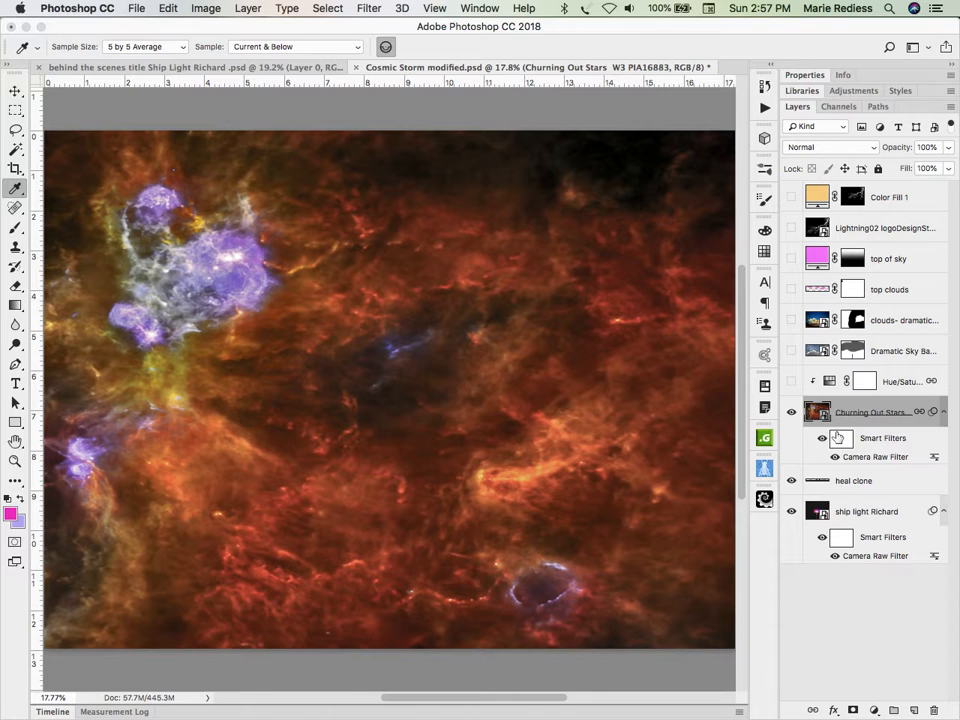
# Step: Compare the nebula layer with its smart filters off and on, and set its blend mode to Screen
pyautogui.click(822, 438)
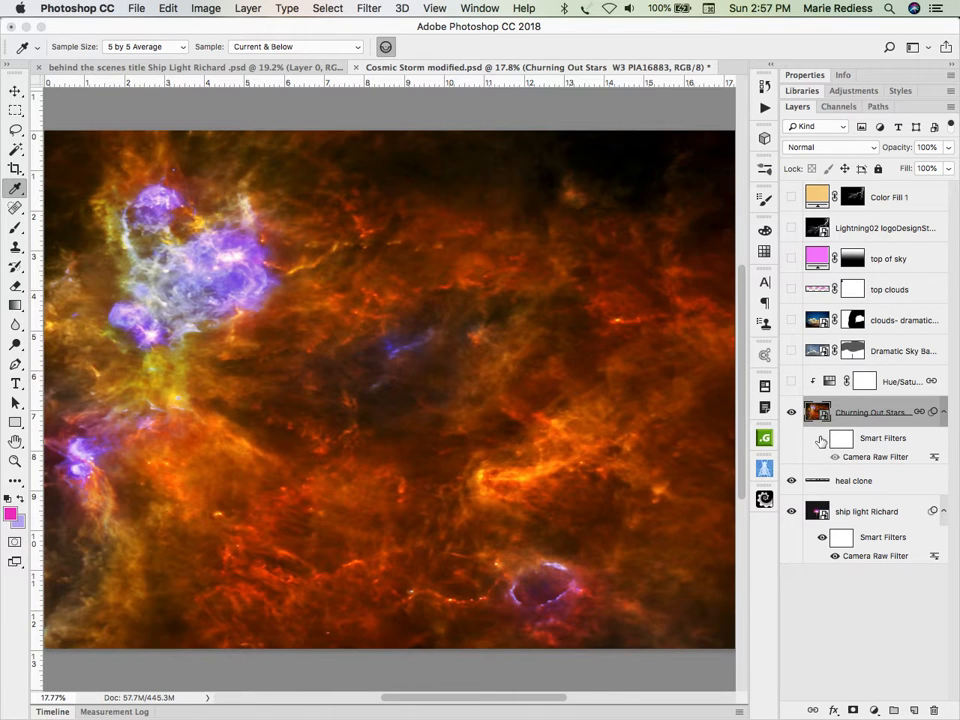
pyautogui.click(822, 438)
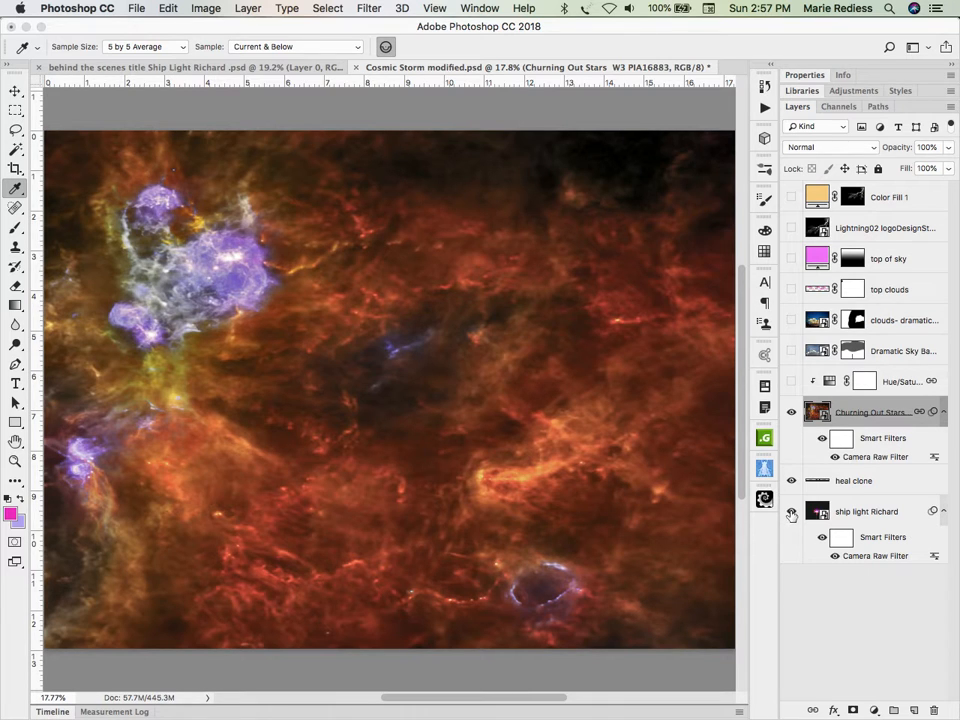
pyautogui.click(810, 147)
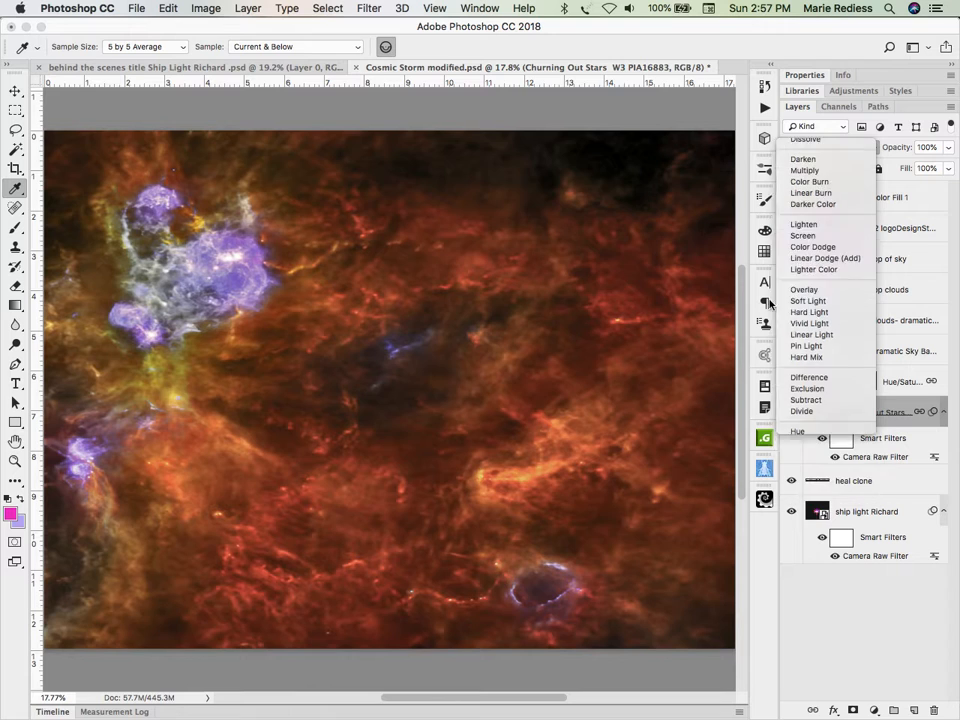
pyautogui.click(806, 250)
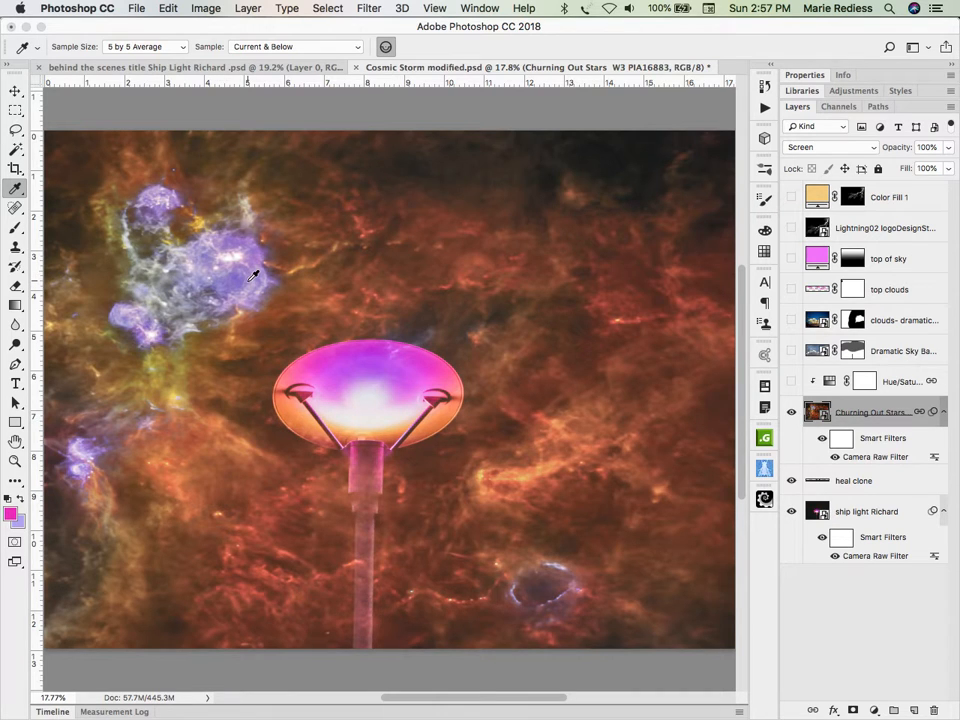
# Step: Show the Hue/Saturation layer clipped to the nebula and inspect its Blues settings, comparing the image with the adjustment off and on
pyautogui.click(791, 383)
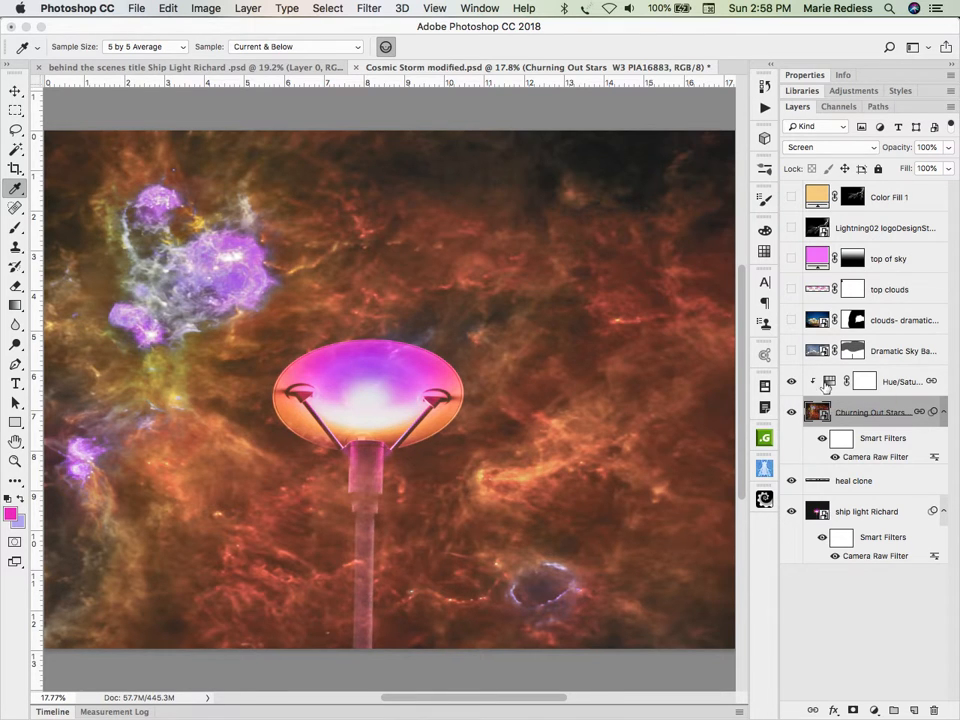
pyautogui.click(828, 383)
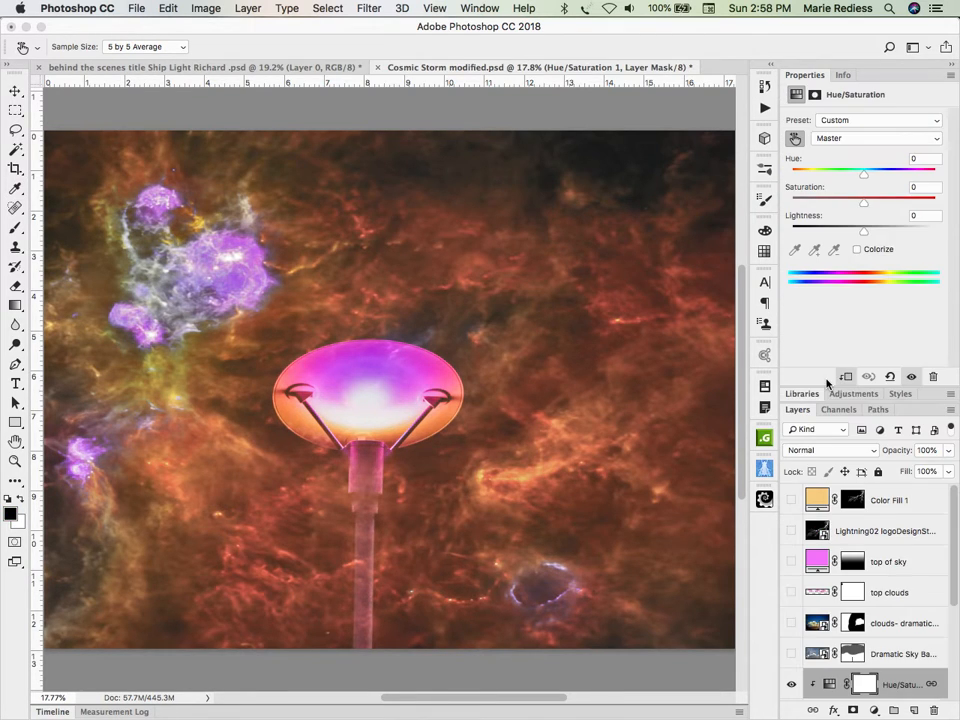
pyautogui.click(860, 120)
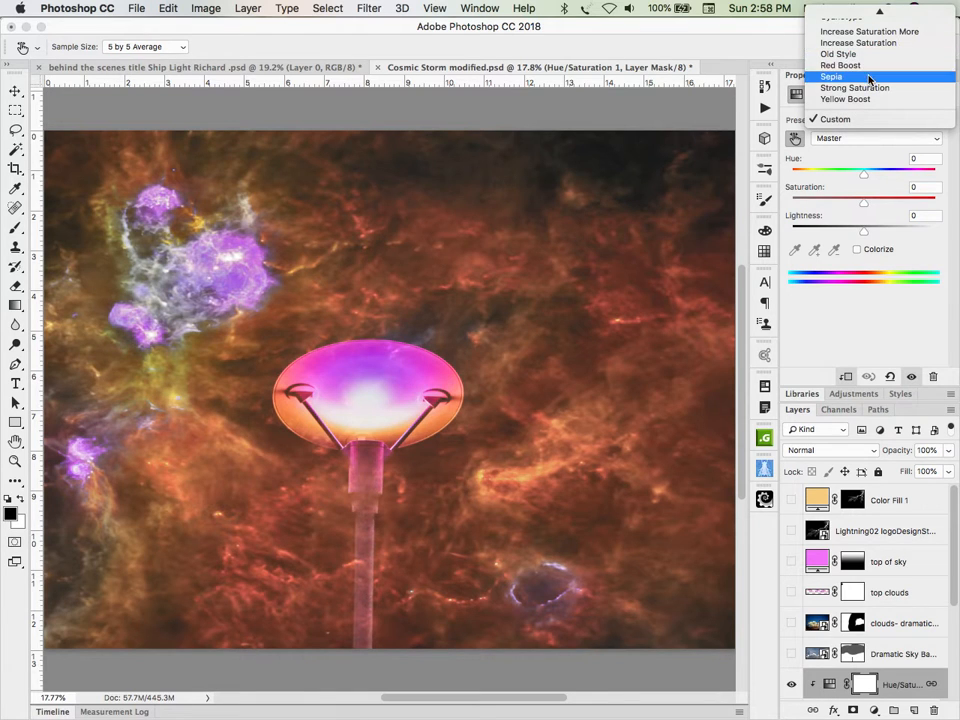
pyautogui.click(863, 141)
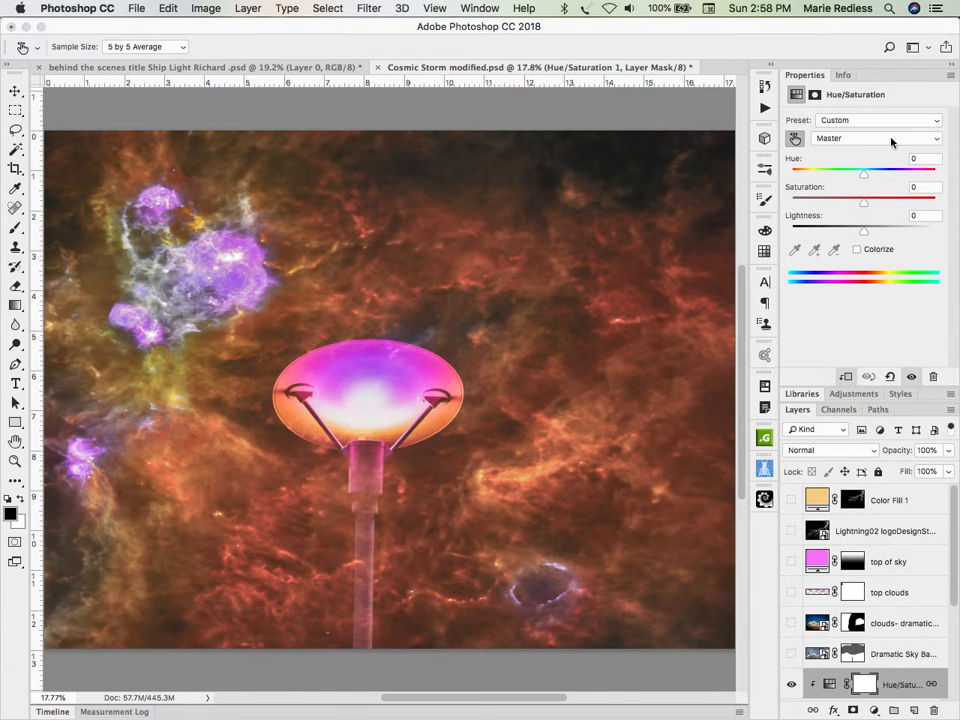
pyautogui.click(863, 139)
pyautogui.click(870, 195)
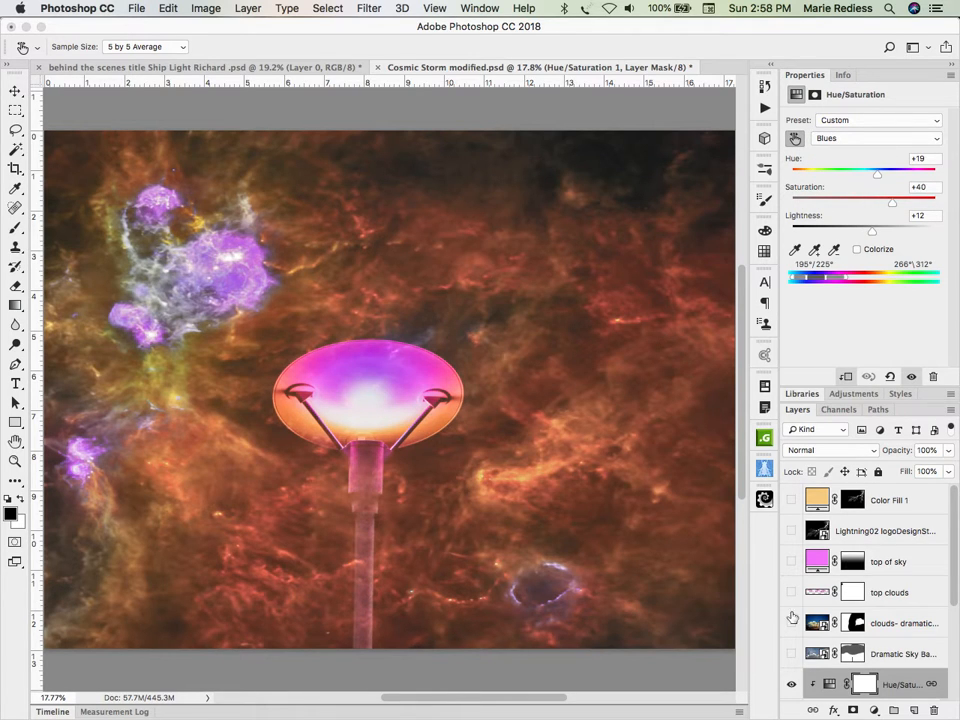
pyautogui.click(791, 684)
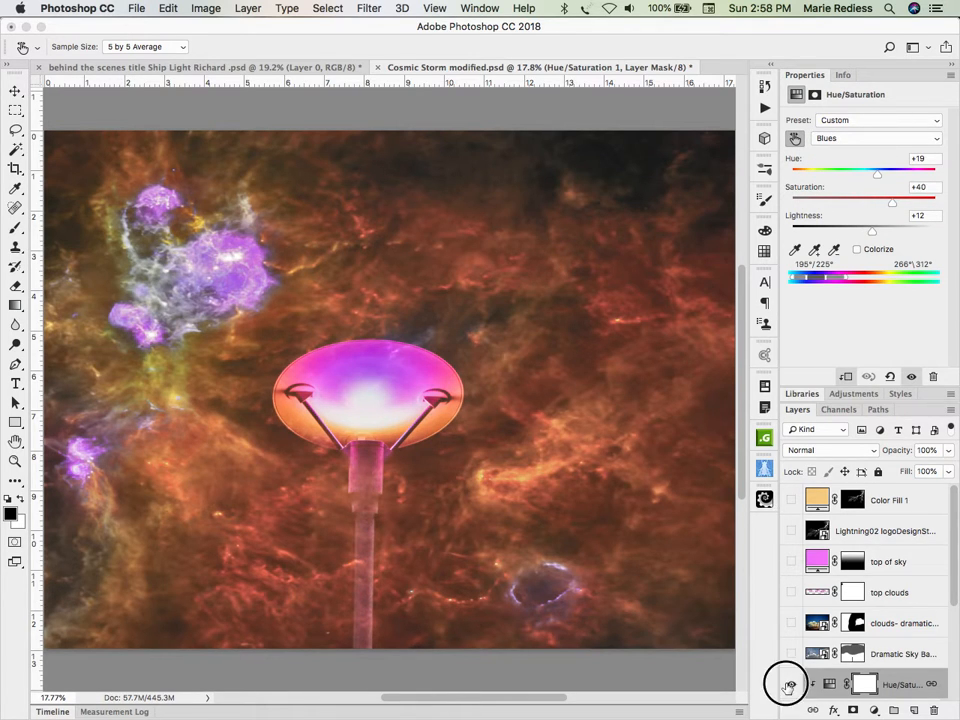
pyautogui.click(790, 685)
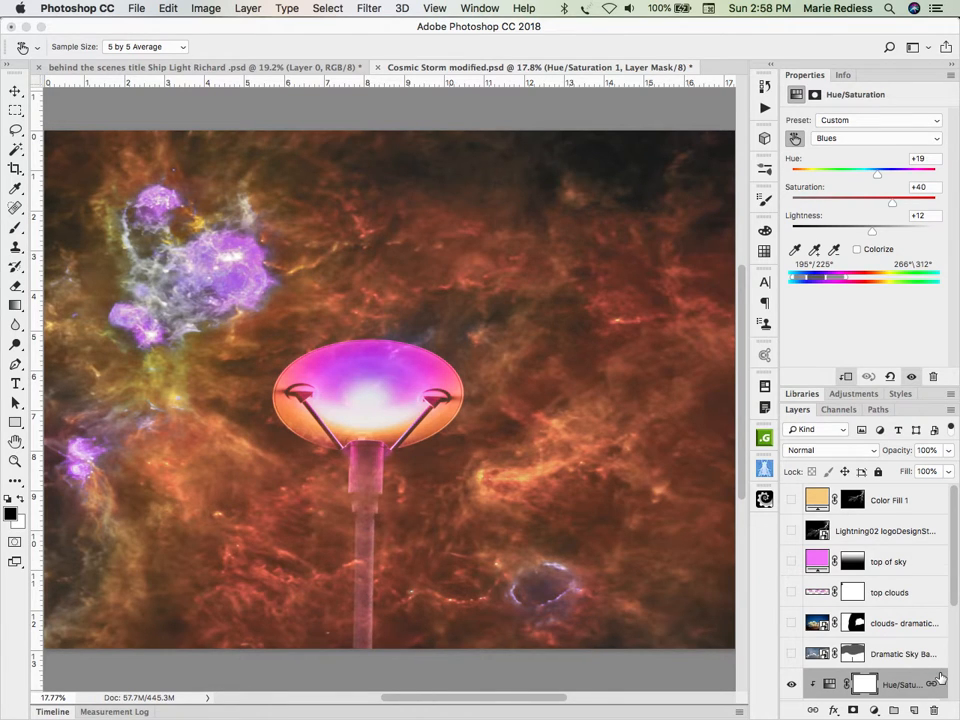
# Step: Switch to Adobe Bridge, preview Dramatic Sky Backgrounds 10.jpg at full screen, and return to Photoshop
pyautogui.press('super+Tab')
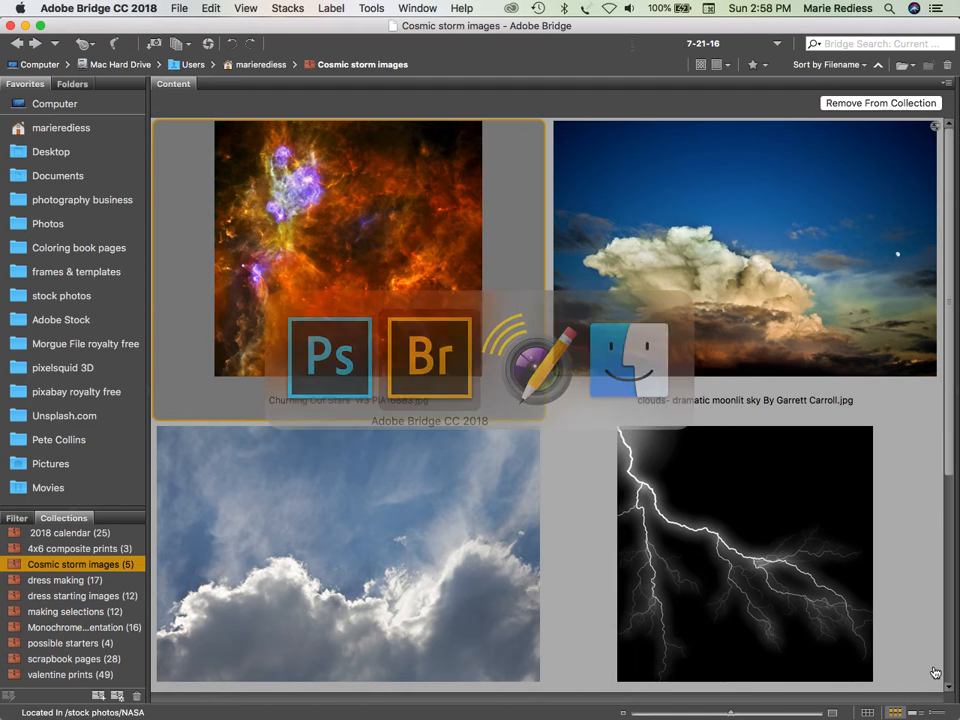
pyautogui.click(423, 565)
pyautogui.press('space')
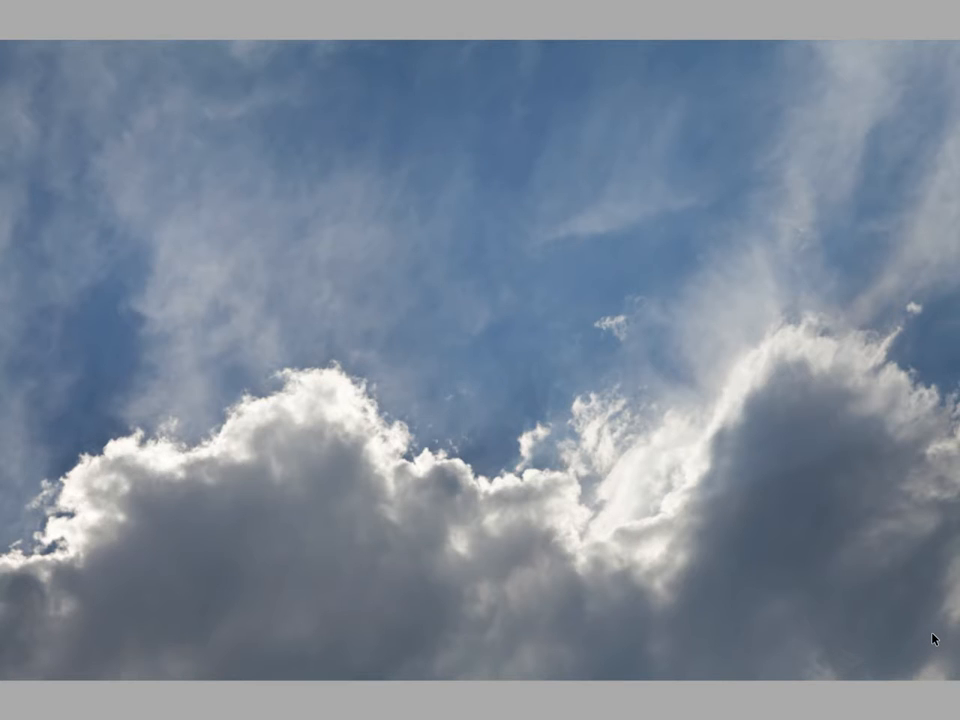
pyautogui.press('space')
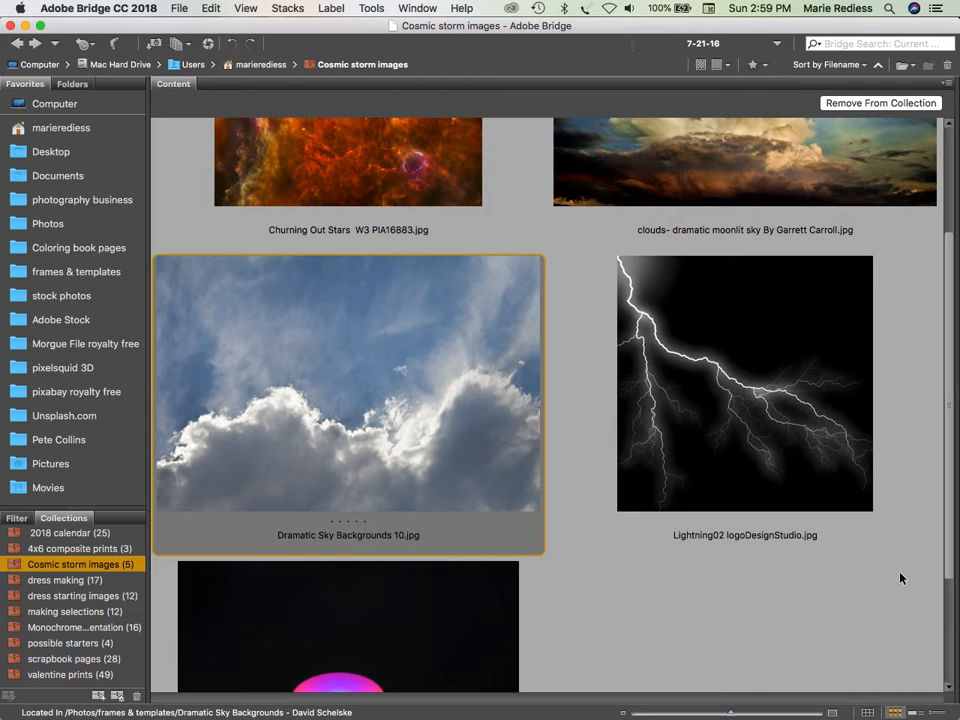
pyautogui.press('super+Tab')
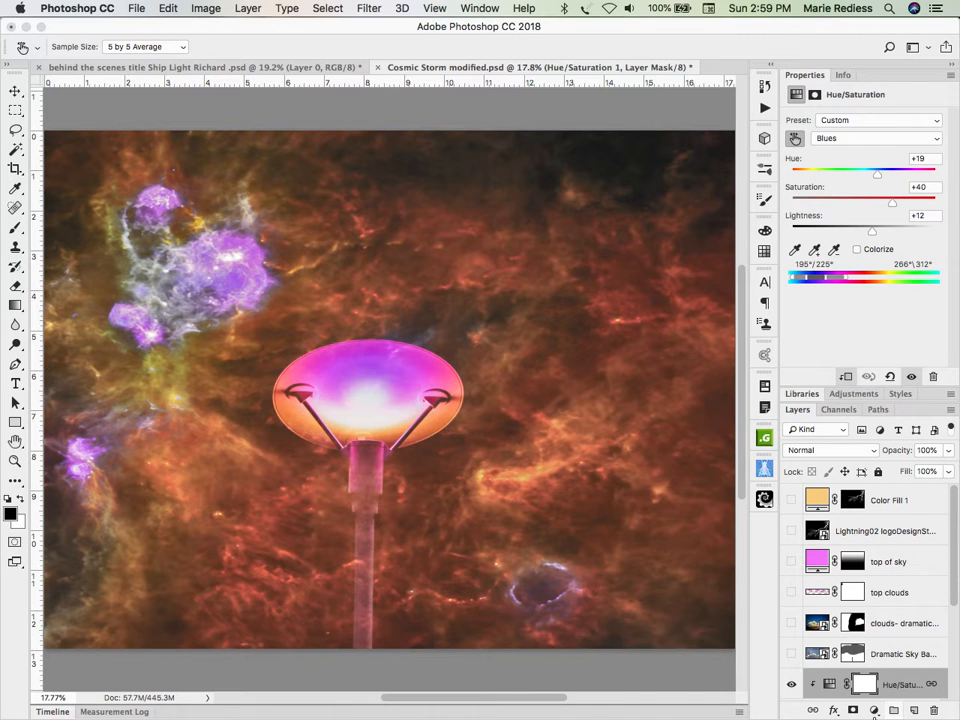
# Step: Activate the Eyedropper tool, and show the Dramatic Sky Backgrounds 10 layer with its layer mask disabled
pyautogui.doubleClick(882, 78)
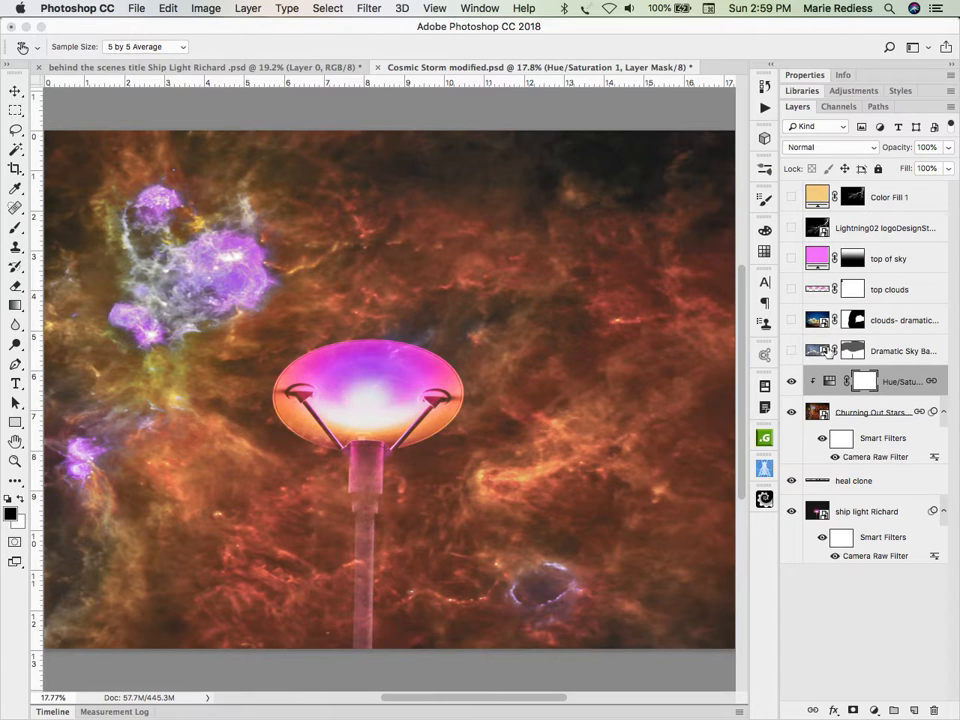
pyautogui.press('i')
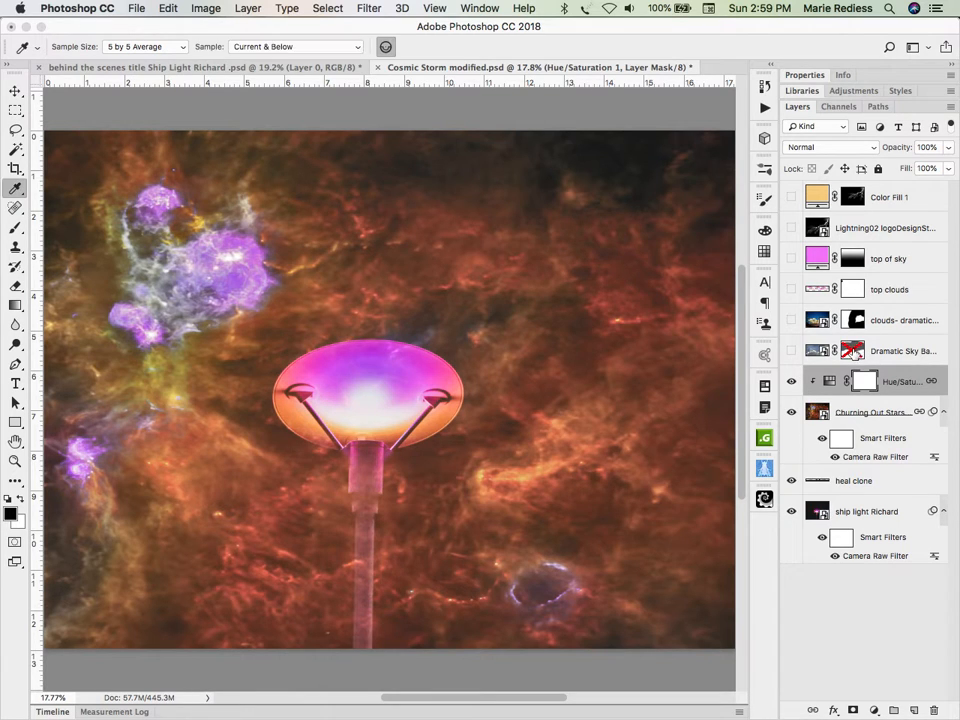
pyautogui.keyDown('shift'); pyautogui.click(853, 351); pyautogui.keyUp('shift')
pyautogui.click(792, 351)
# Step: Set the blend mode of the Dramatic Sky Backgrounds 10 layer to Normal
pyautogui.click(858, 149)
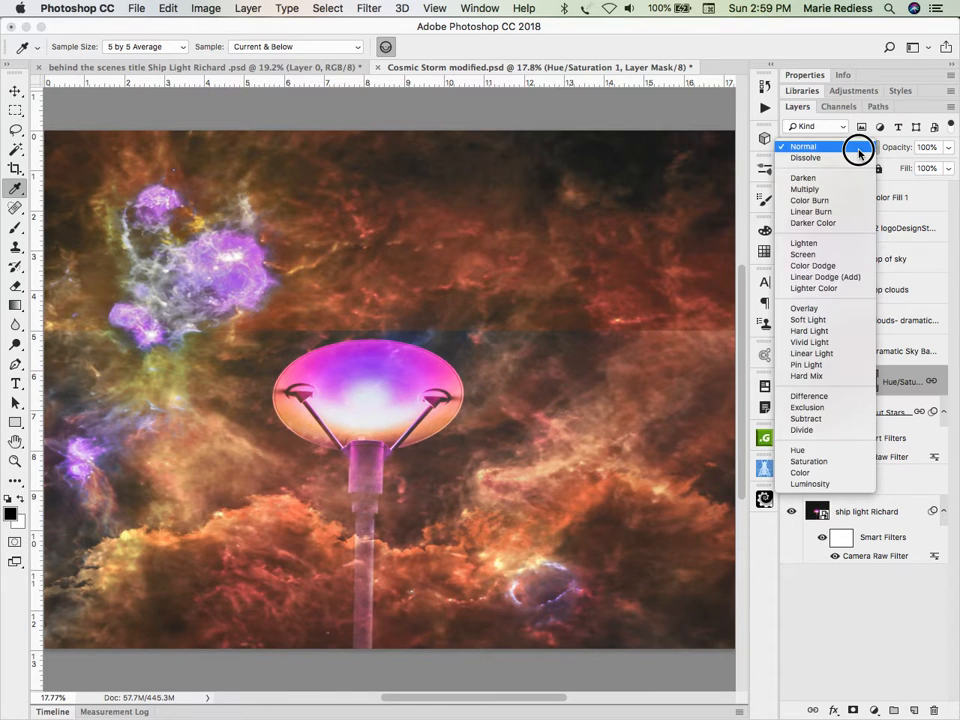
pyautogui.click(858, 150)
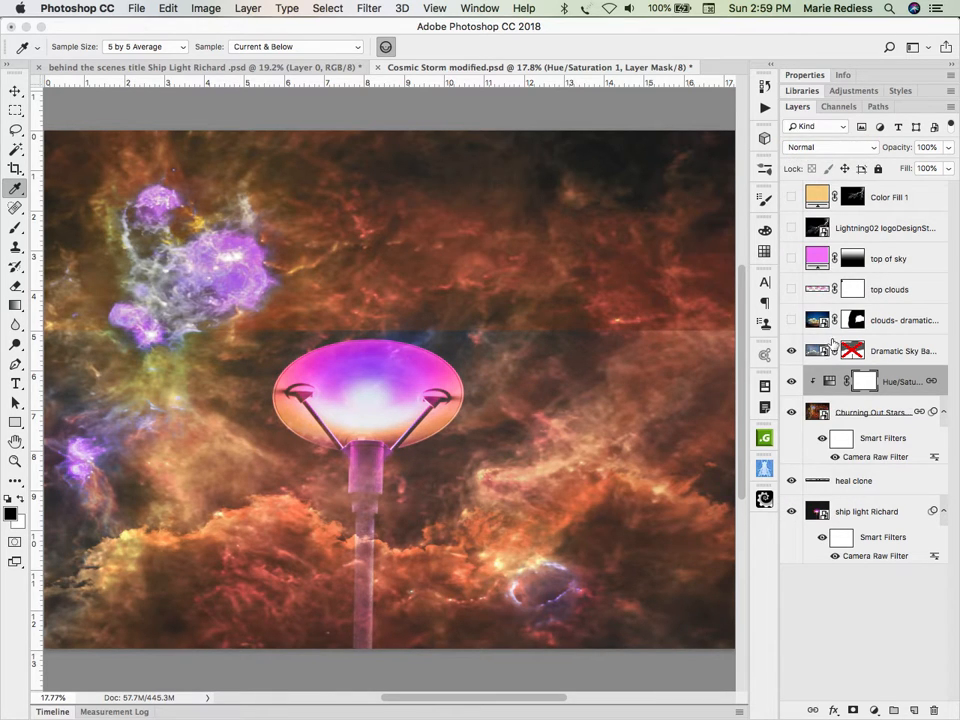
pyautogui.click(823, 345)
pyautogui.click(835, 150)
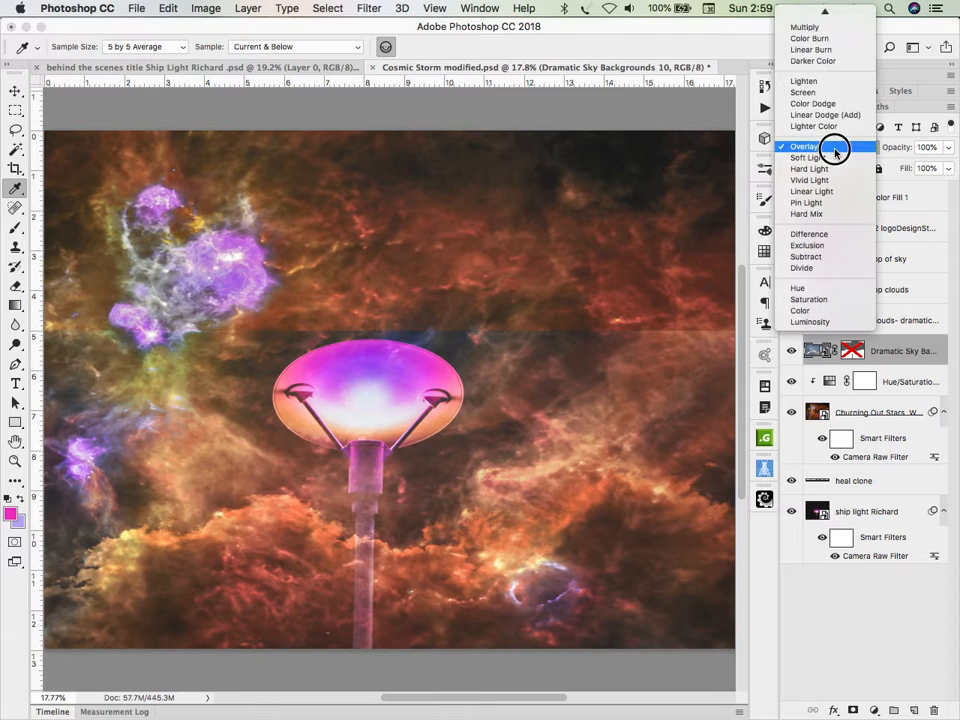
pyautogui.click(830, 12)
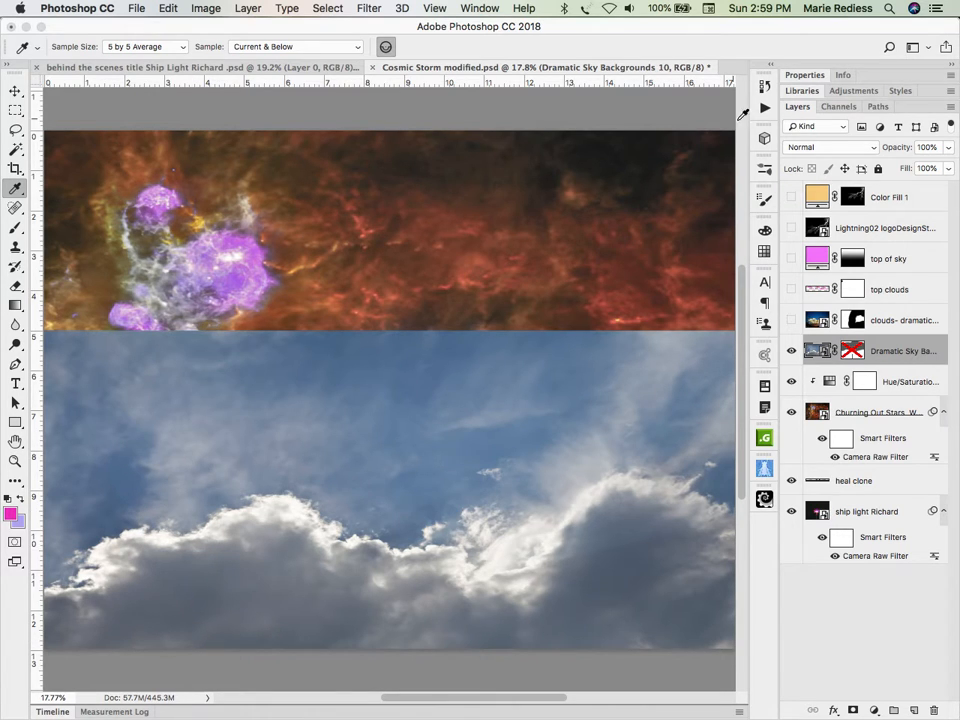
# Step: Try the Soft Light blend mode on the Dramatic Sky Backgrounds 10 layer, and set it to Overlay
pyautogui.click(805, 146)
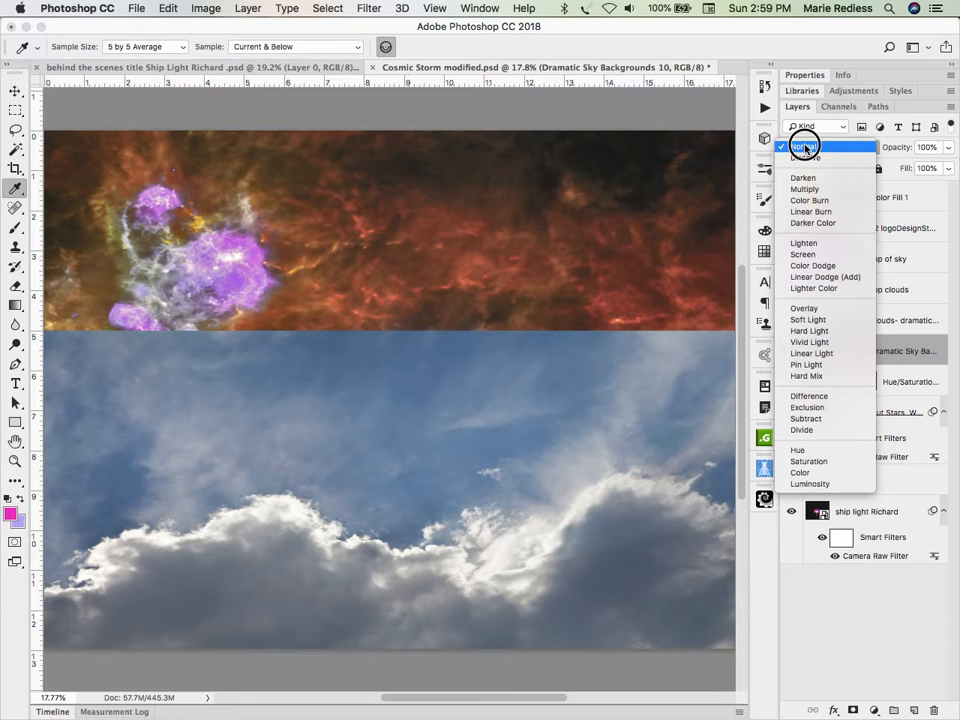
pyautogui.click(806, 318)
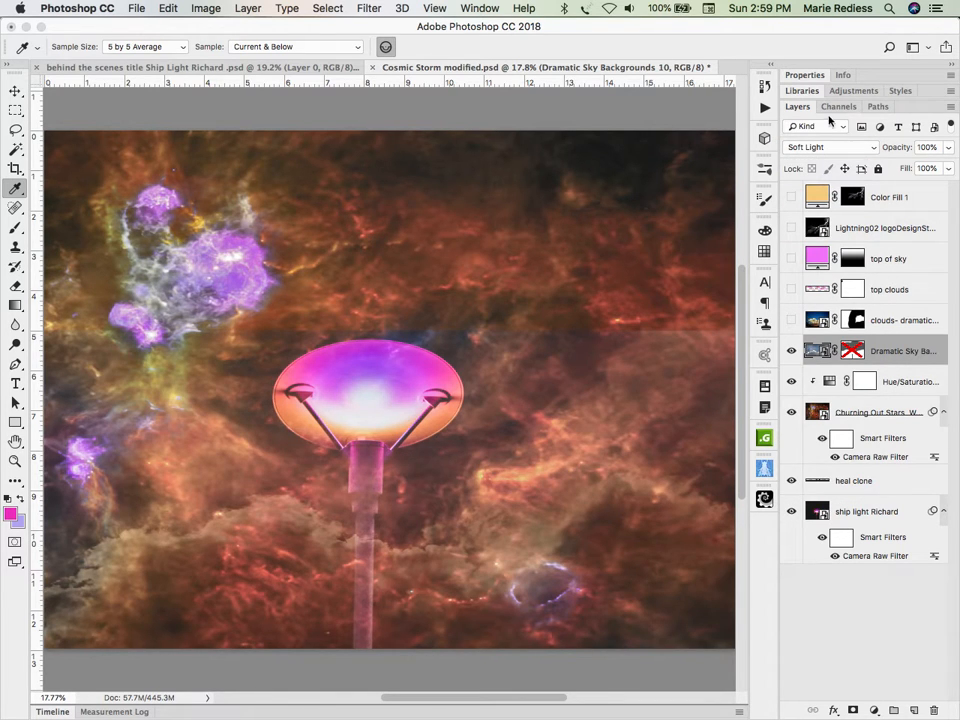
pyautogui.click(829, 147)
pyautogui.click(834, 140)
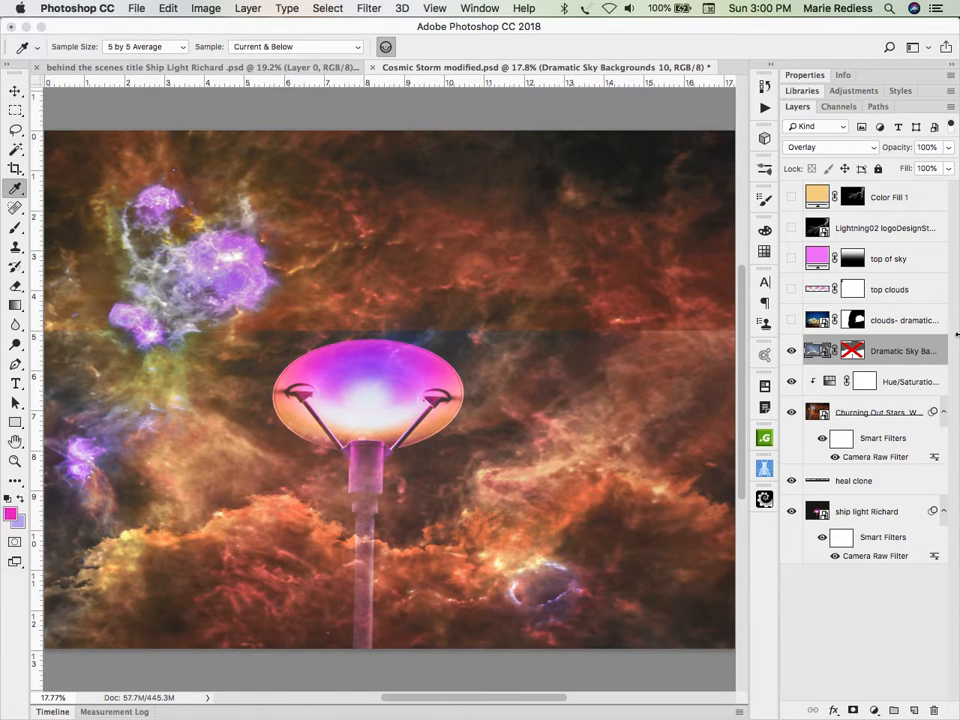
# Step: Re-enable the layer mask of the Dramatic Sky Backgrounds 10 layer, and examine the mask on its own against the composite
pyautogui.keyDown('shift'); pyautogui.click(850, 350); pyautogui.keyUp('shift')
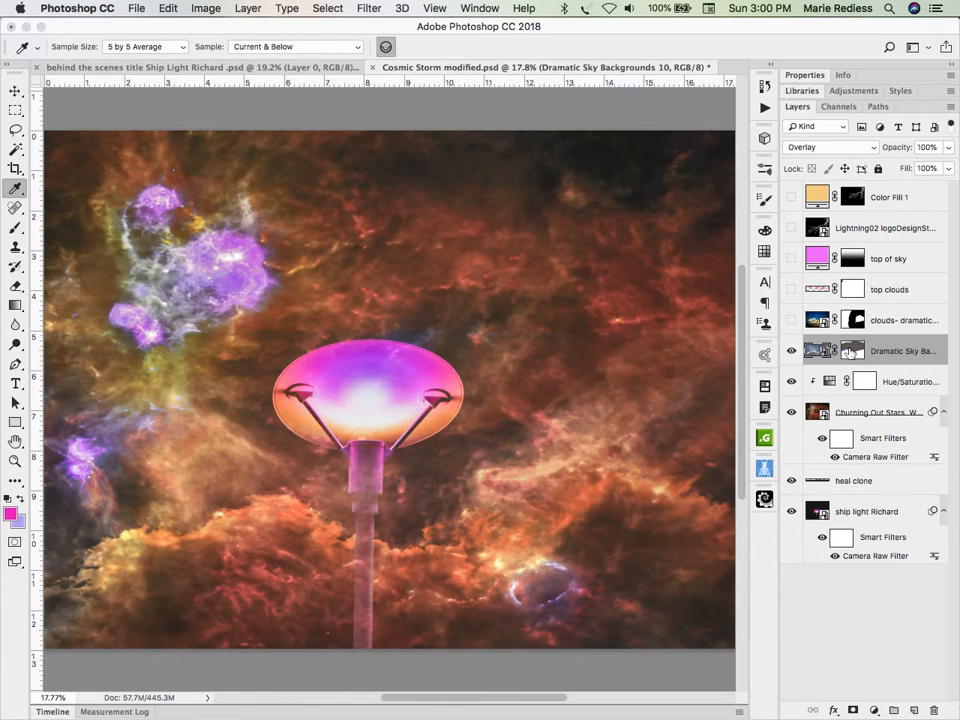
pyautogui.keyDown('alt'); pyautogui.click(850, 351); pyautogui.keyUp('alt')
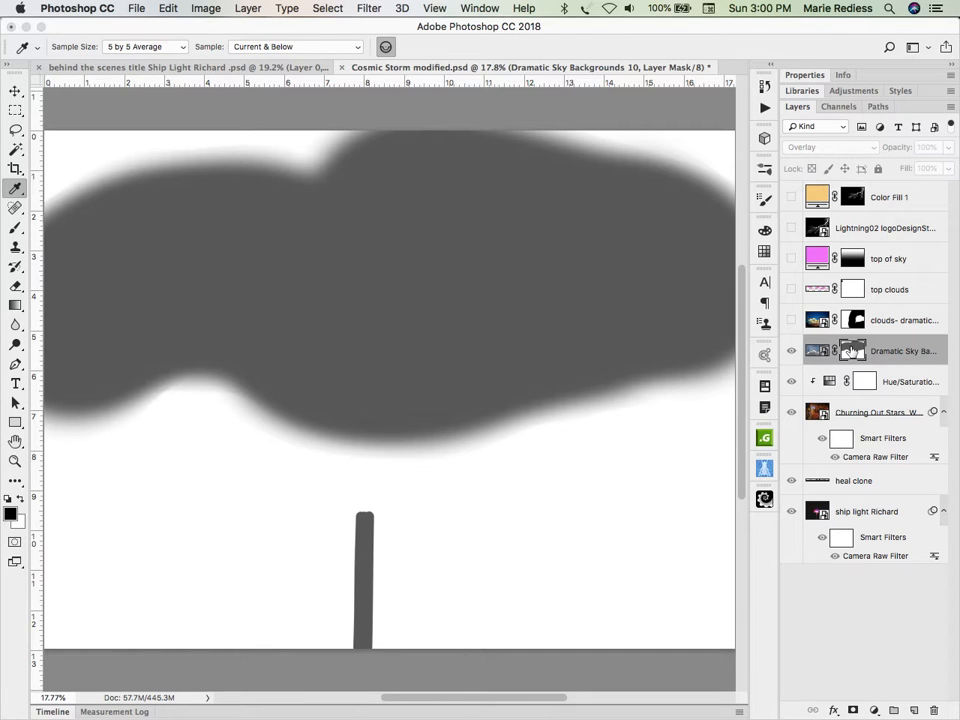
pyautogui.keyDown('alt'); pyautogui.click(850, 351); pyautogui.keyUp('alt')
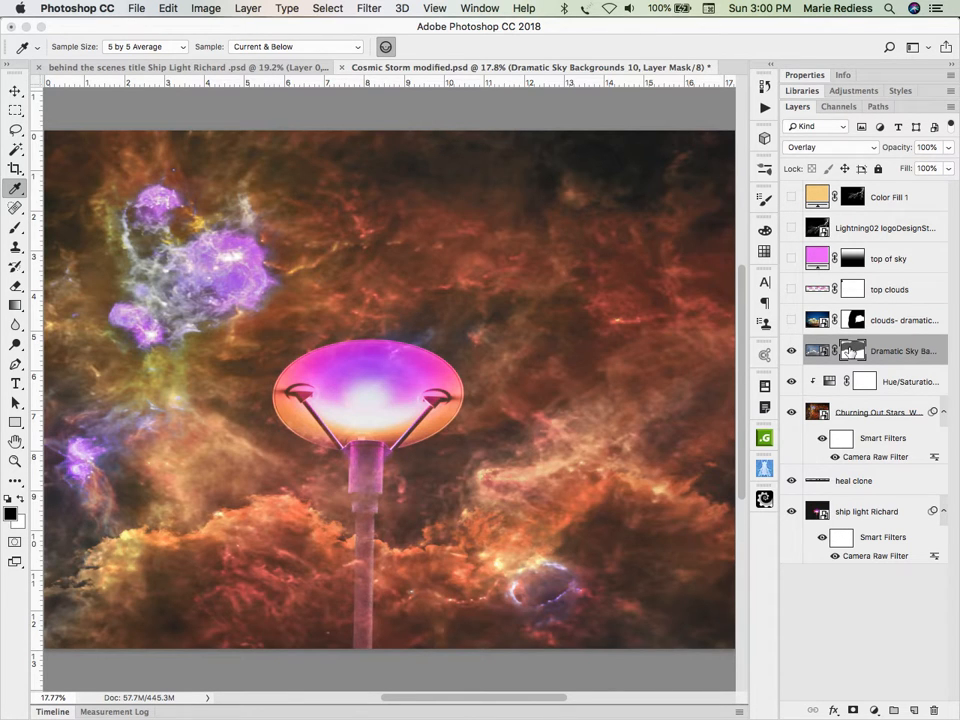
pyautogui.keyDown('shift'); pyautogui.click(850, 351); pyautogui.keyUp('shift')
pyautogui.keyDown('shift'); pyautogui.click(850, 351); pyautogui.keyUp('shift')
pyautogui.keyDown('shift'); pyautogui.click(850, 351); pyautogui.keyUp('shift')
pyautogui.keyDown('shift'); pyautogui.click(850, 351); pyautogui.keyUp('shift')
# Step: Switch to Adobe Bridge, preview the dramatic moonlit sky clouds image at full screen, and return to Photoshop
pyautogui.press('super+Tab')
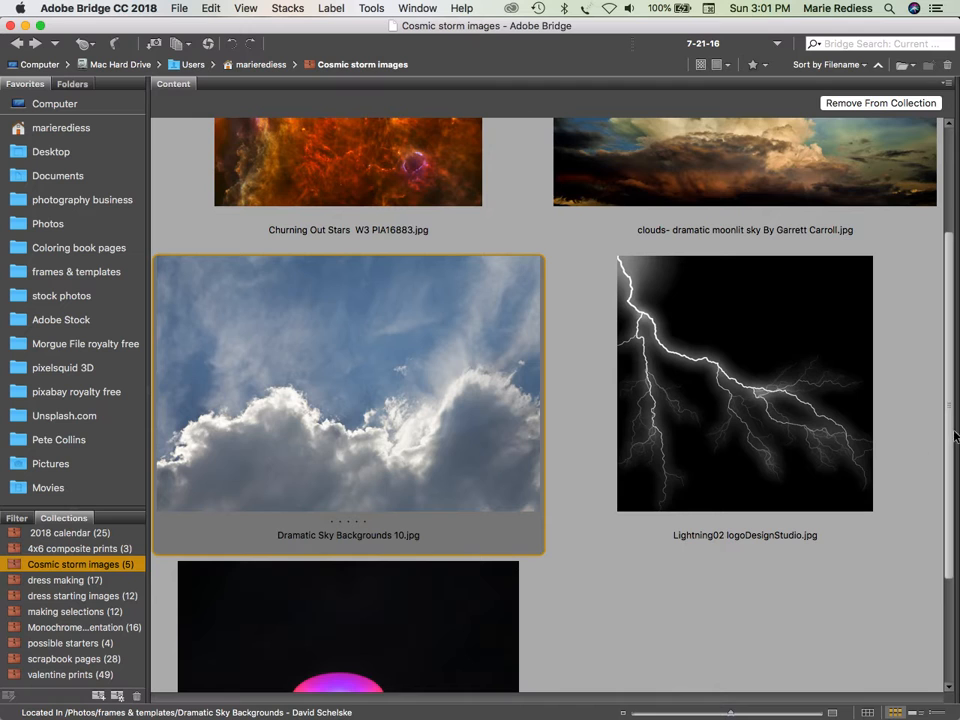
pyautogui.moveTo(946, 415); pyautogui.dragTo(872, 268)
pyautogui.click(720, 268)
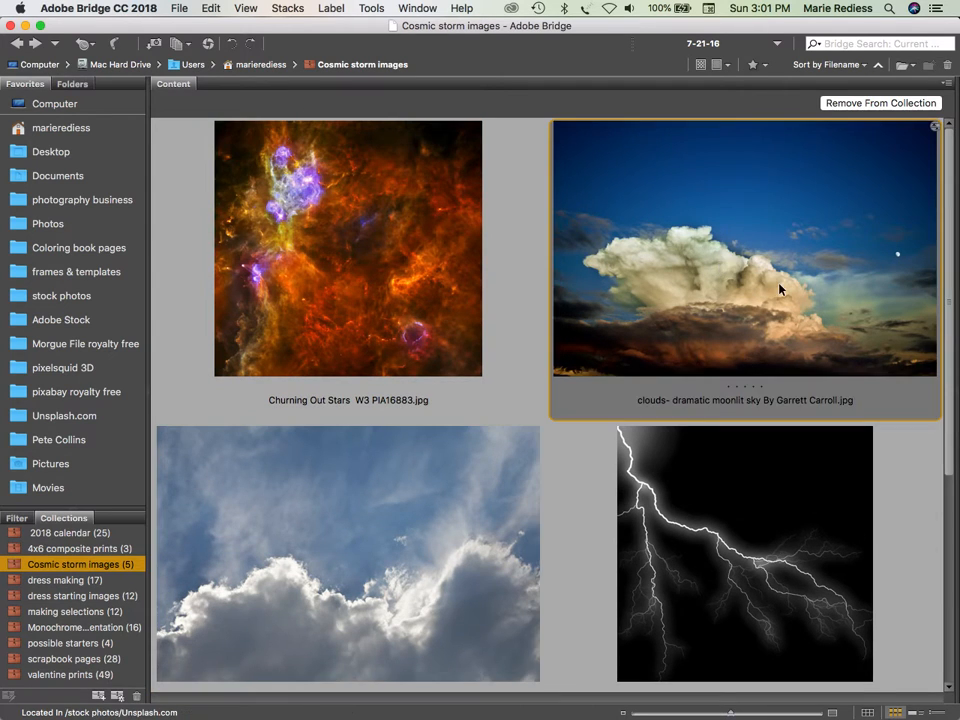
pyautogui.press('space')
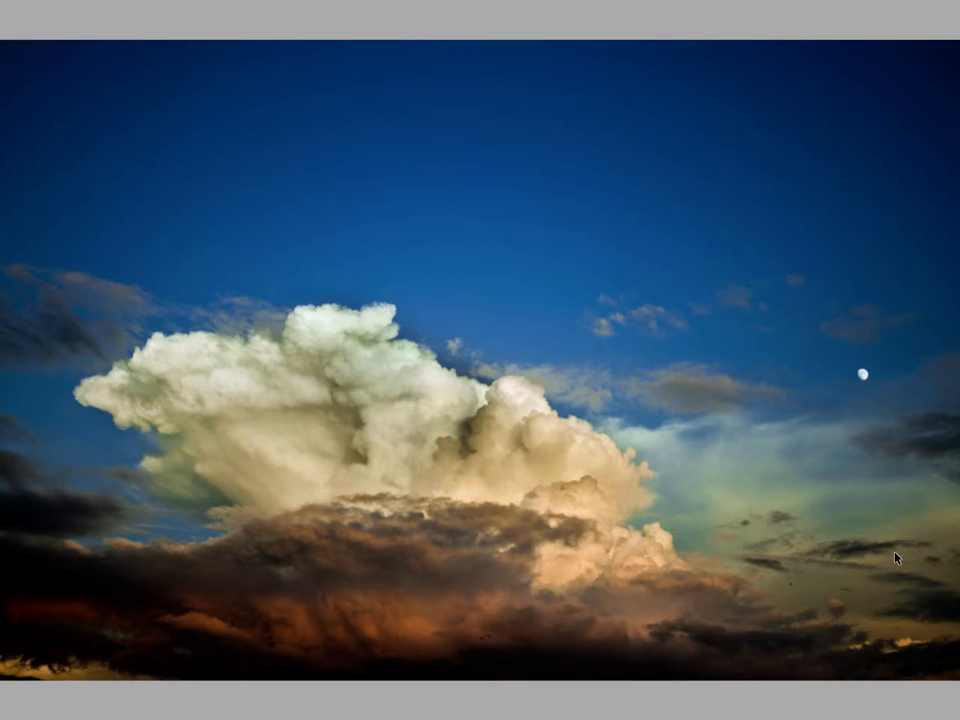
pyautogui.press('space')
pyautogui.press('super+Tab')
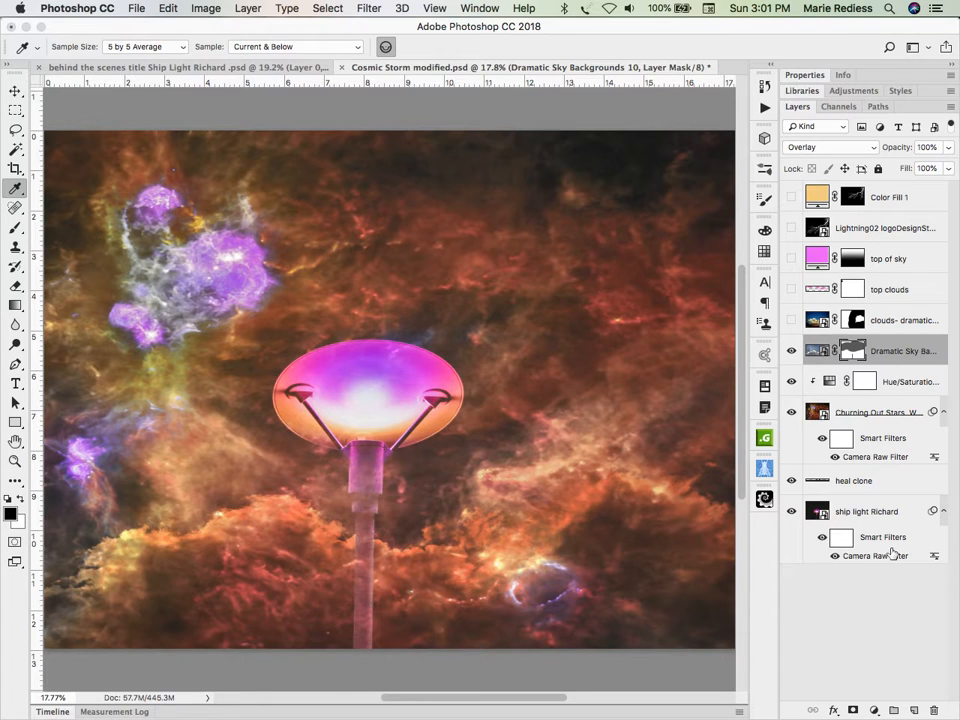
# Step: Show the dramatic moonlit sky clouds layer with its layer mask disabled, and set its blend mode to Normal
pyautogui.click(791, 320)
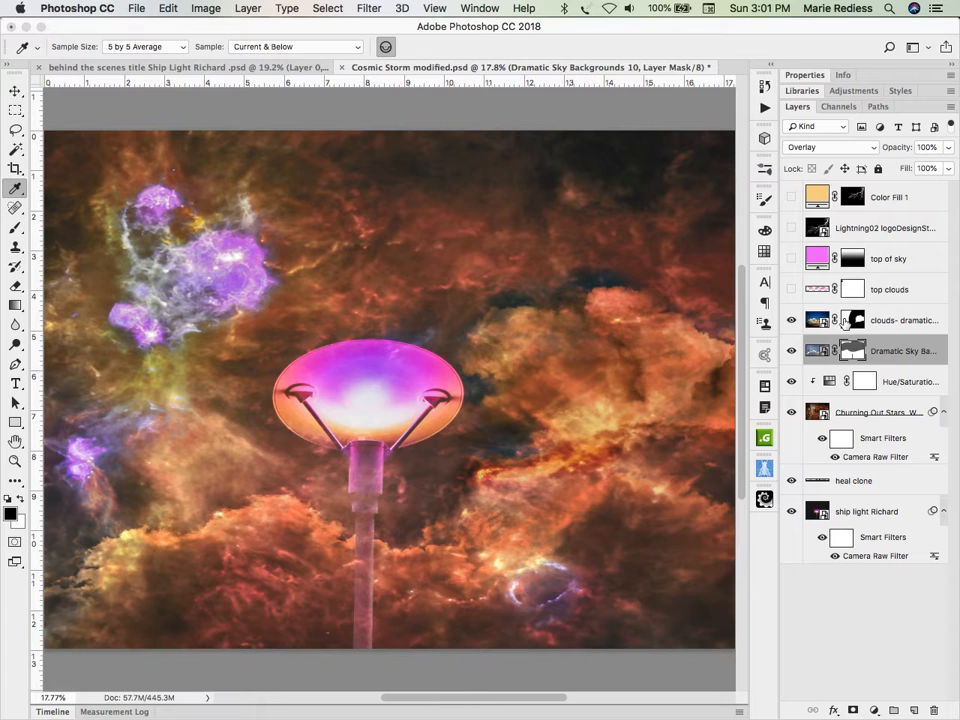
pyautogui.rightClick(856, 323)
pyautogui.click(751, 326)
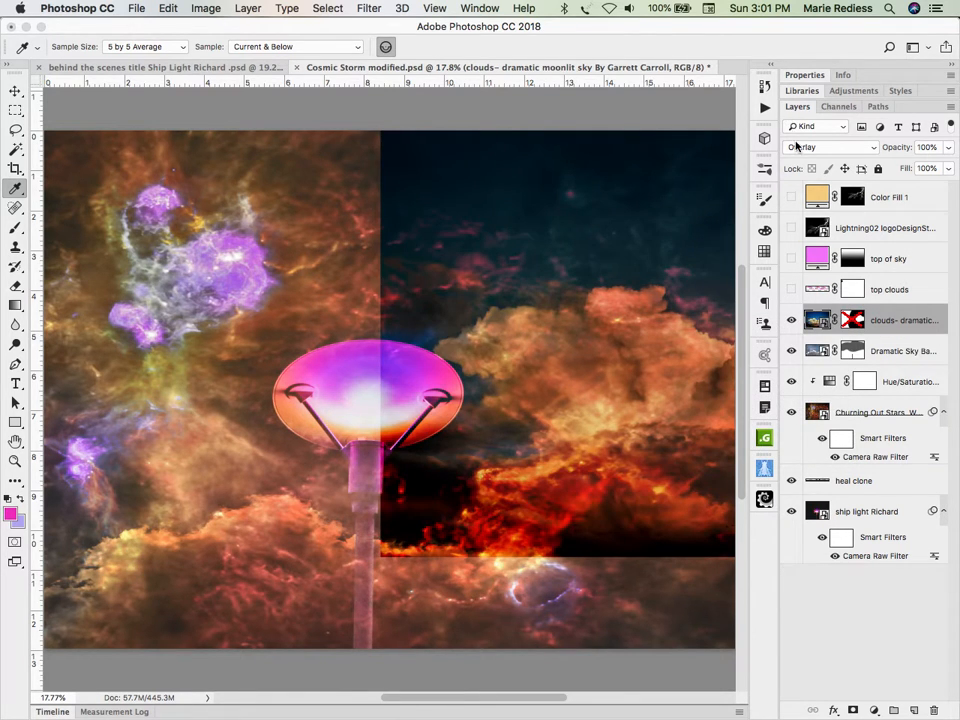
pyautogui.click(825, 147)
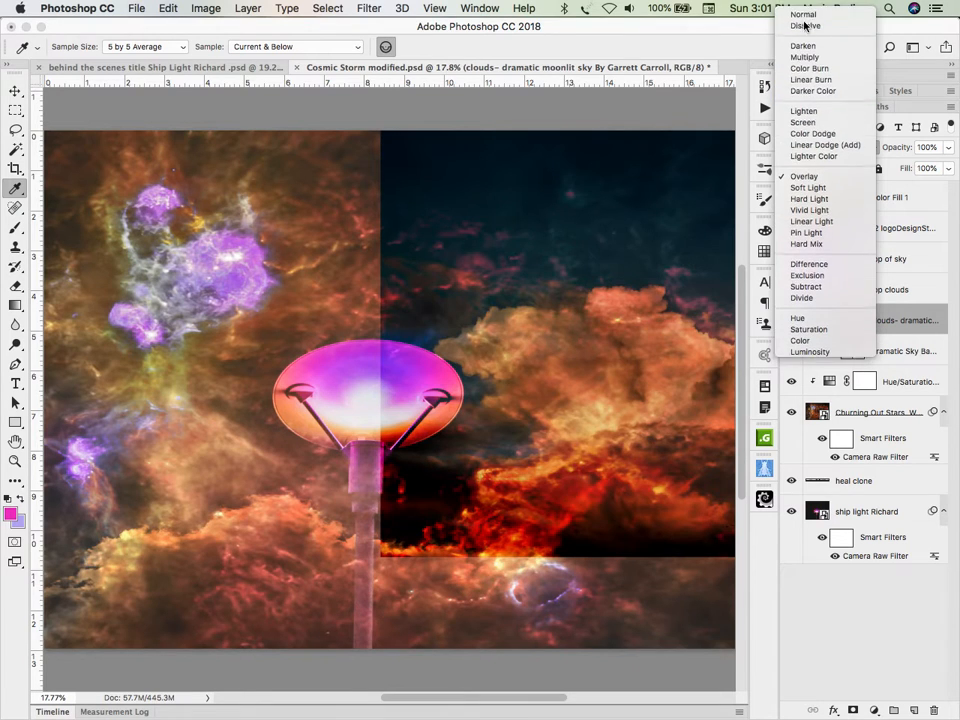
pyautogui.click(805, 12)
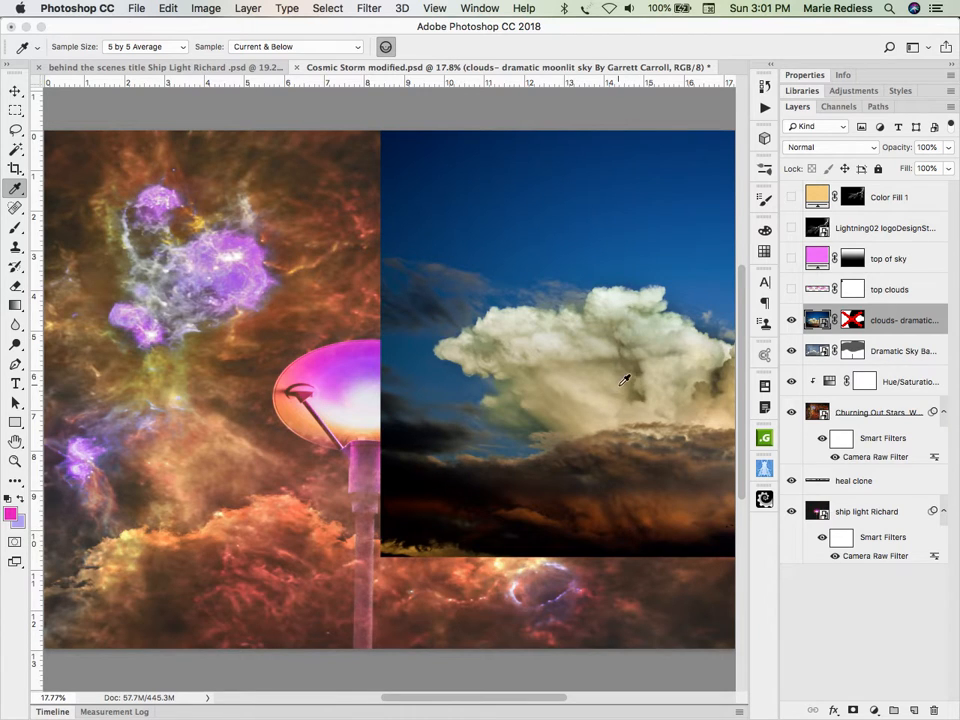
# Step: Move the moonlit sky clouds image slightly upward, and set its blend mode to Overlay
pyautogui.press('v')
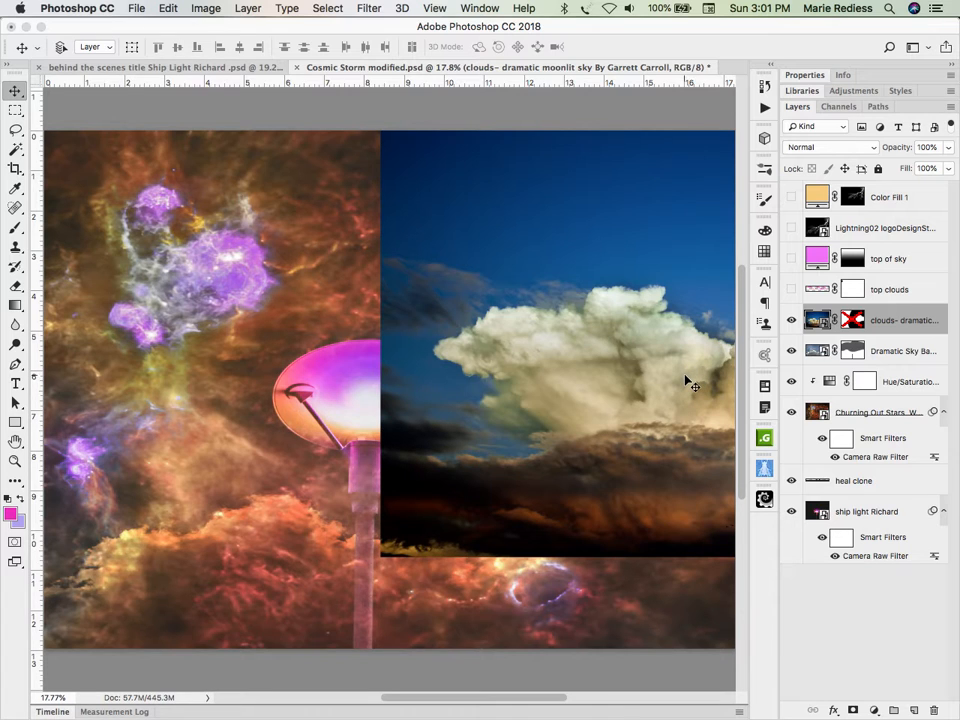
pyautogui.moveTo(686, 380); pyautogui.dragTo(684, 376)
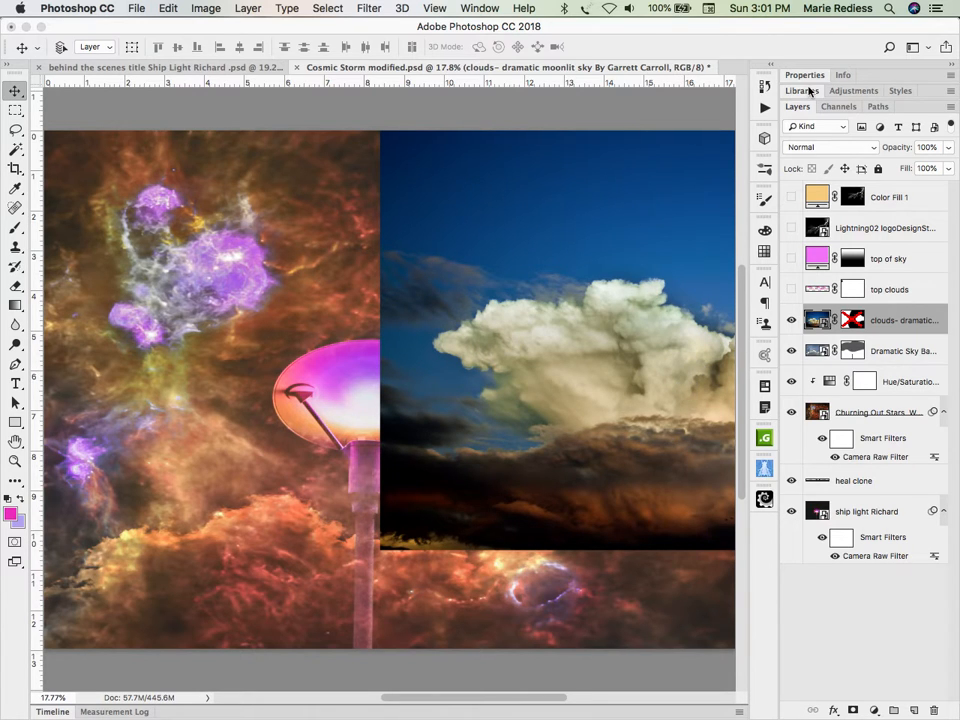
pyautogui.click(802, 148)
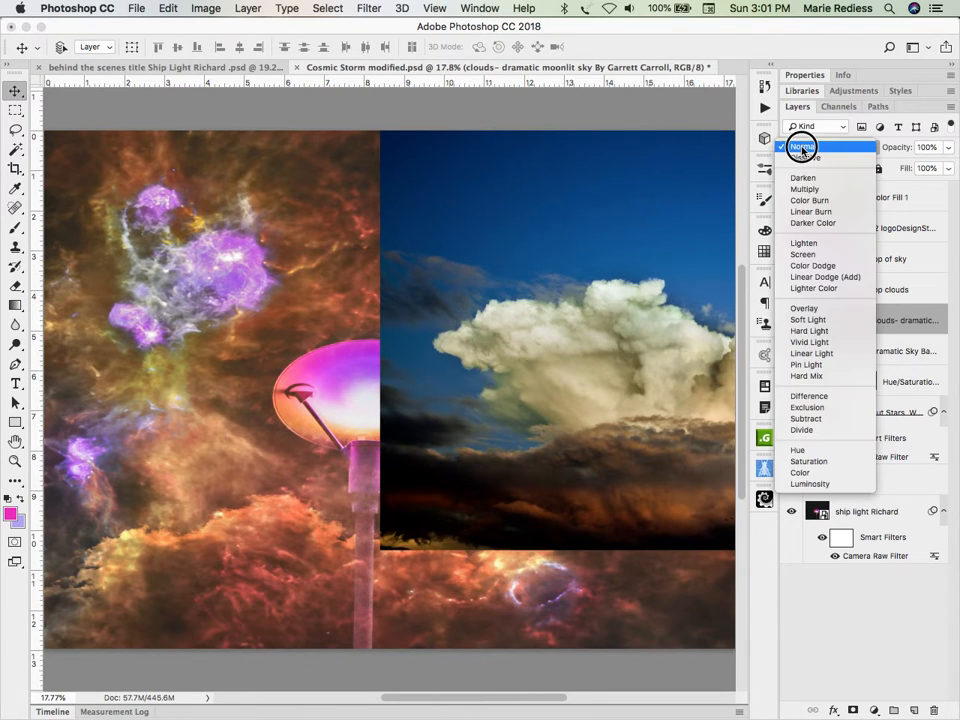
pyautogui.click(800, 308)
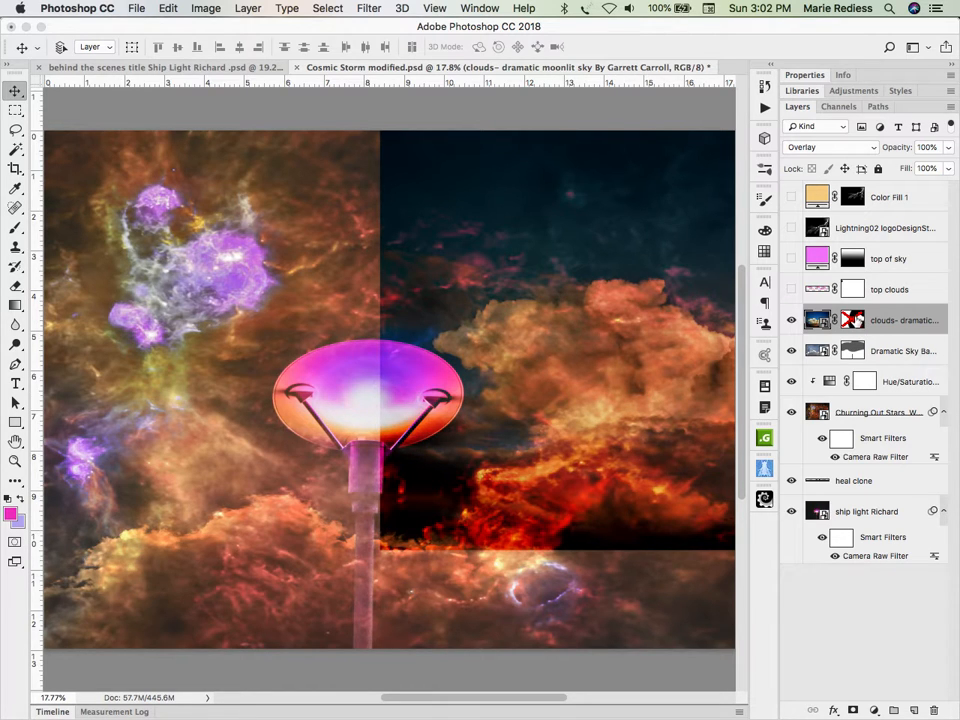
# Step: Re-enable the moonlit sky clouds layer's mask, and paint black along its bottom edge and around the cloud with a soft 512 px brush
pyautogui.keyDown('alt'); pyautogui.click(853, 321); pyautogui.keyUp('alt')
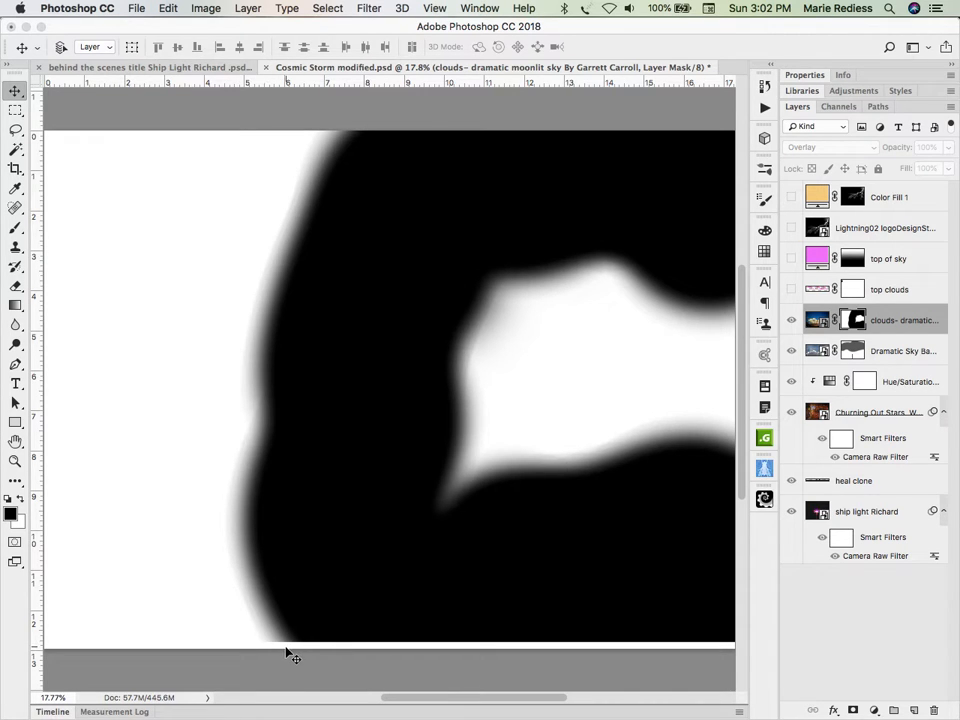
pyautogui.press('b')
pyautogui.moveTo(352, 613)
pyautogui.mouseDown()
pyautogui.moveTo(301, 636)
pyautogui.moveTo(475, 622)
pyautogui.moveTo(707, 621)
pyautogui.mouseUp()
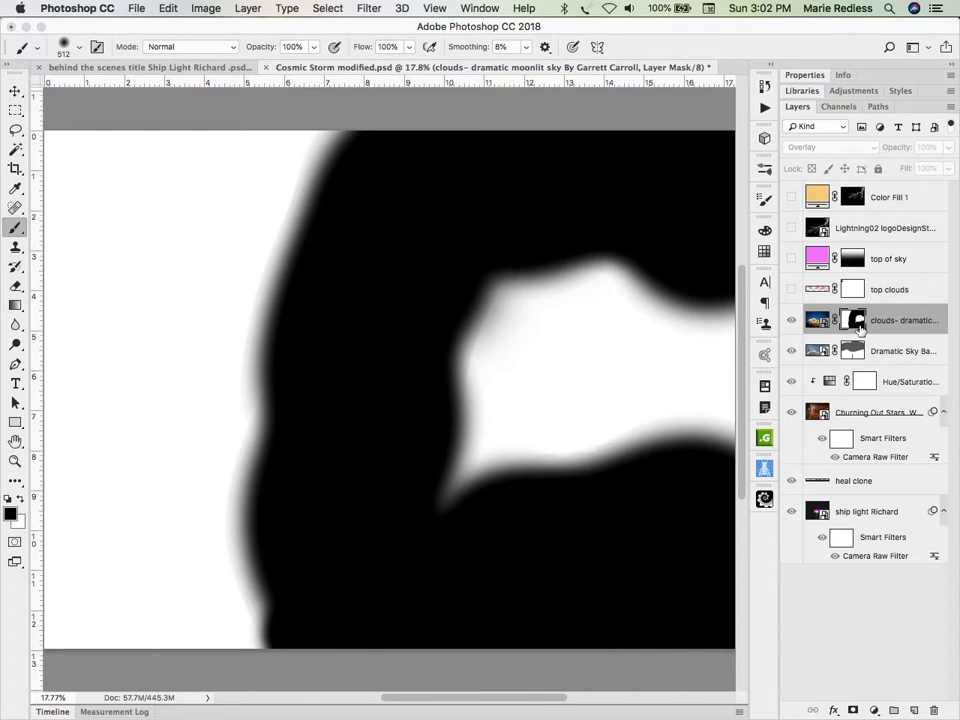
pyautogui.keyDown('alt'); pyautogui.click(859, 322); pyautogui.keyUp('alt')
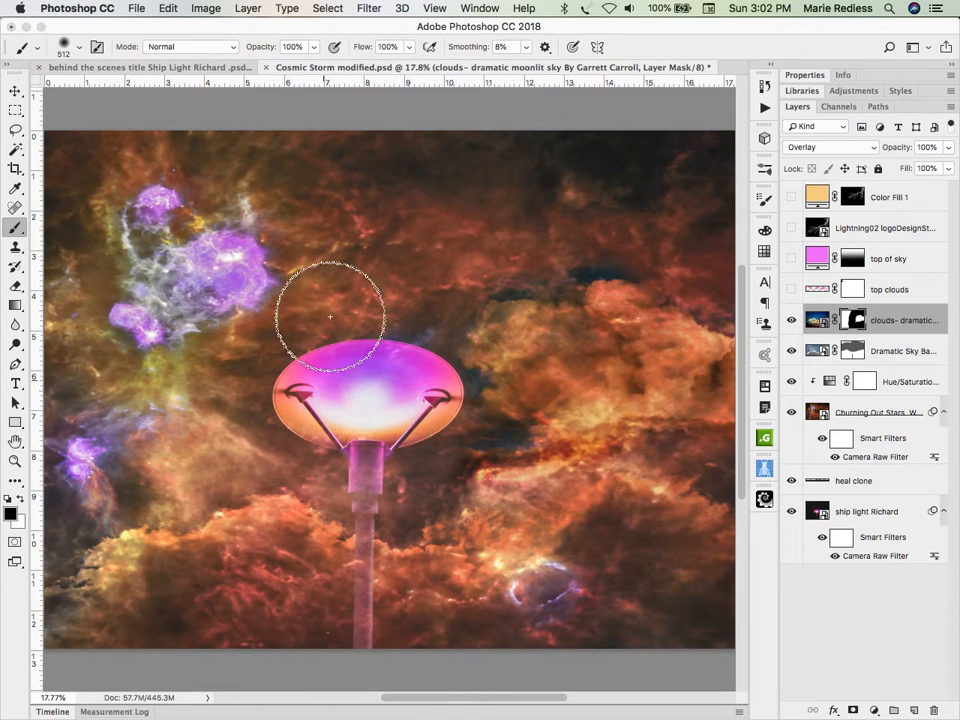
pyautogui.moveTo(665, 194)
pyautogui.mouseDown()
pyautogui.moveTo(675, 208)
pyautogui.moveTo(600, 195)
pyautogui.moveTo(461, 246)
pyautogui.moveTo(362, 390)
pyautogui.moveTo(400, 398)
pyautogui.moveTo(368, 405)
pyautogui.moveTo(328, 437)
pyautogui.moveTo(395, 458)
pyautogui.moveTo(388, 476)
pyautogui.moveTo(375, 433)
pyautogui.moveTo(403, 326)
pyautogui.mouseUp()
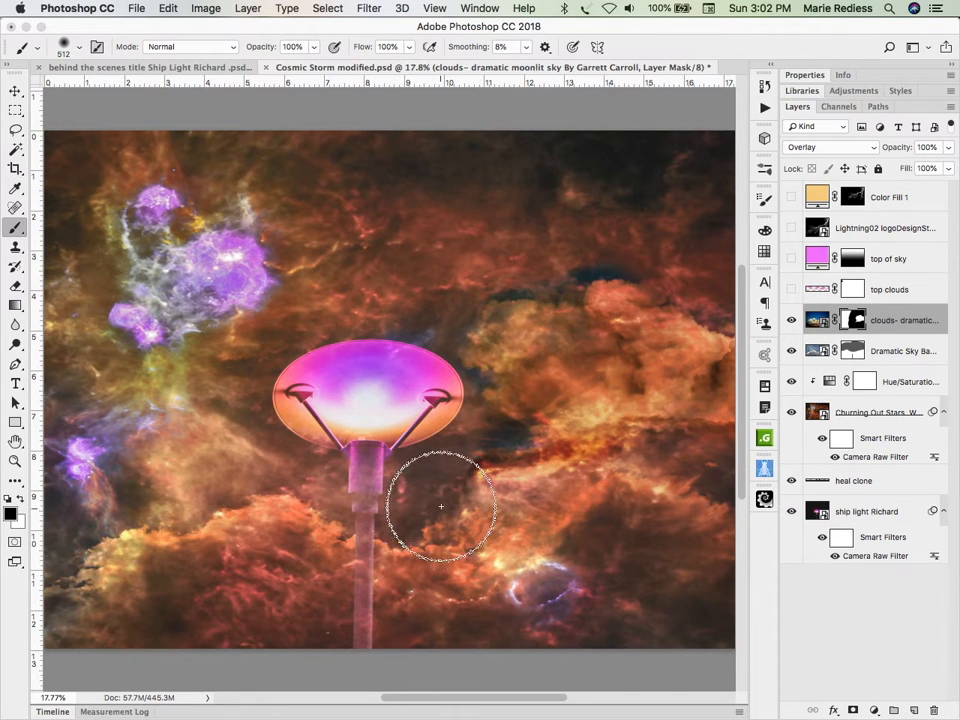
pyautogui.moveTo(445, 525)
pyautogui.mouseDown()
pyautogui.moveTo(475, 544)
pyautogui.moveTo(478, 575)
pyautogui.moveTo(675, 585)
pyautogui.mouseUp()
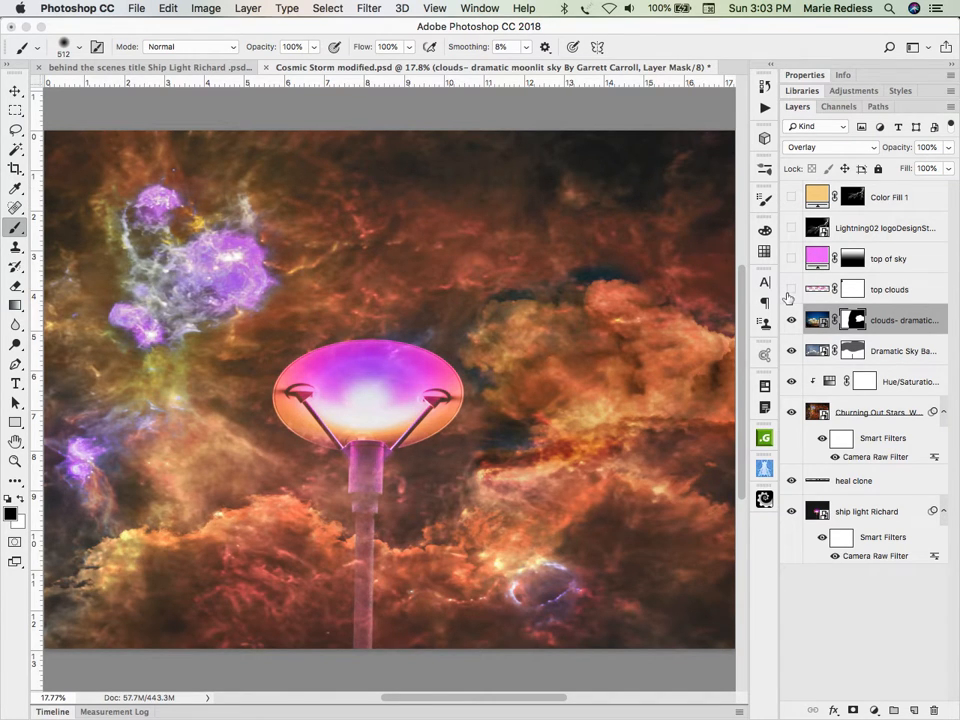
# Step: Examine the Blaise Foliage Brushes and Blaise Cloud Brushes sets among the brush presets, and close the presets
pyautogui.click(79, 47)
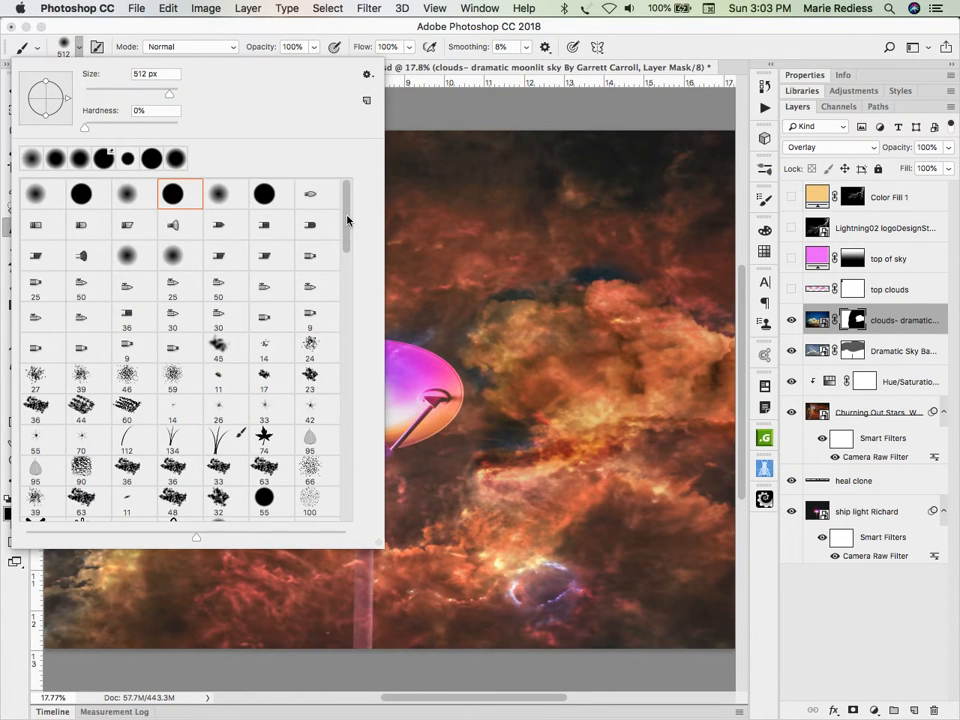
pyautogui.moveTo(347, 220); pyautogui.dragTo(337, 465)
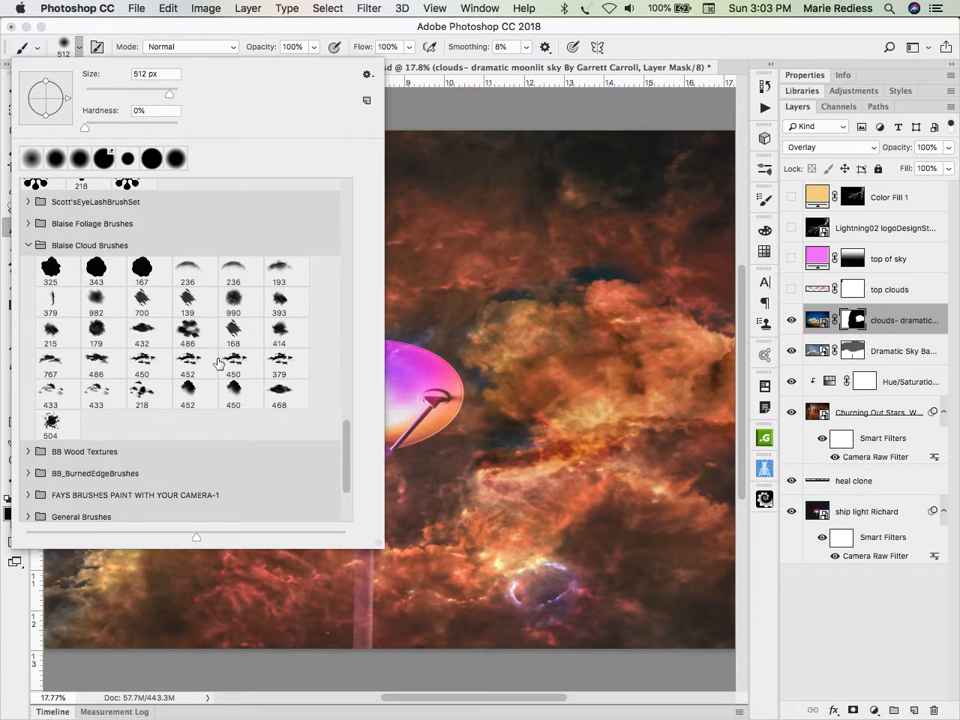
pyautogui.click(29, 224)
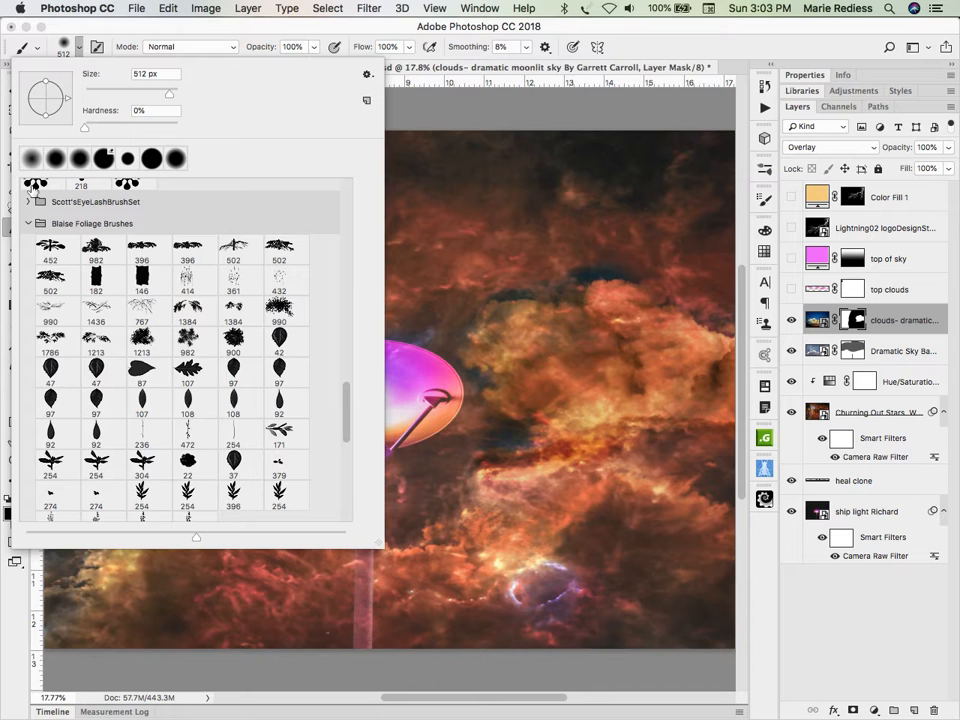
pyautogui.click(29, 224)
pyautogui.click(29, 245)
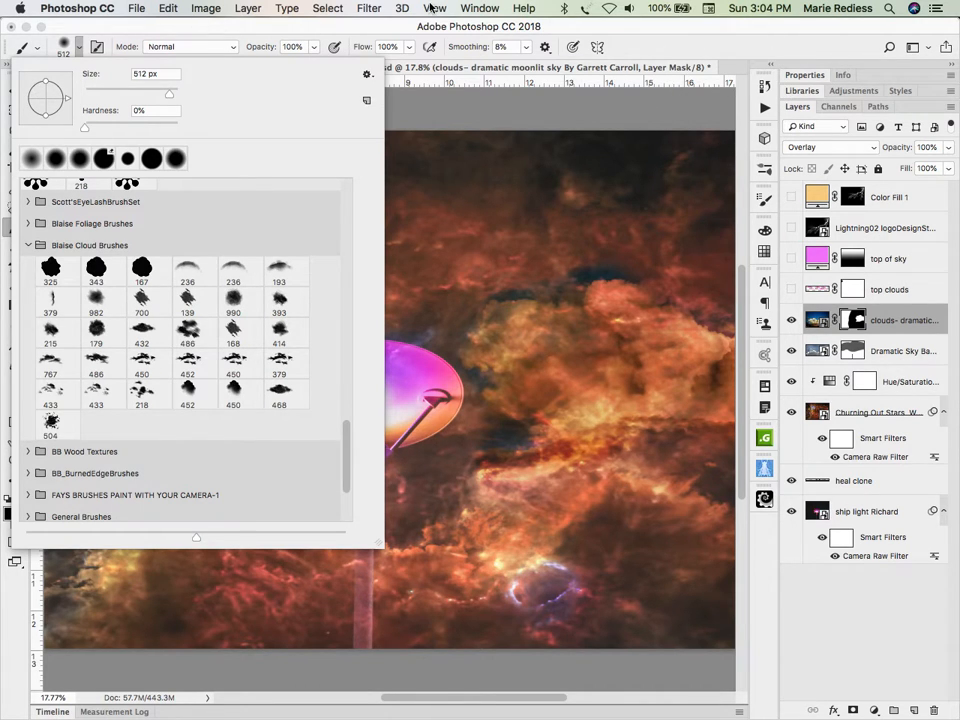
pyautogui.click(715, 42)
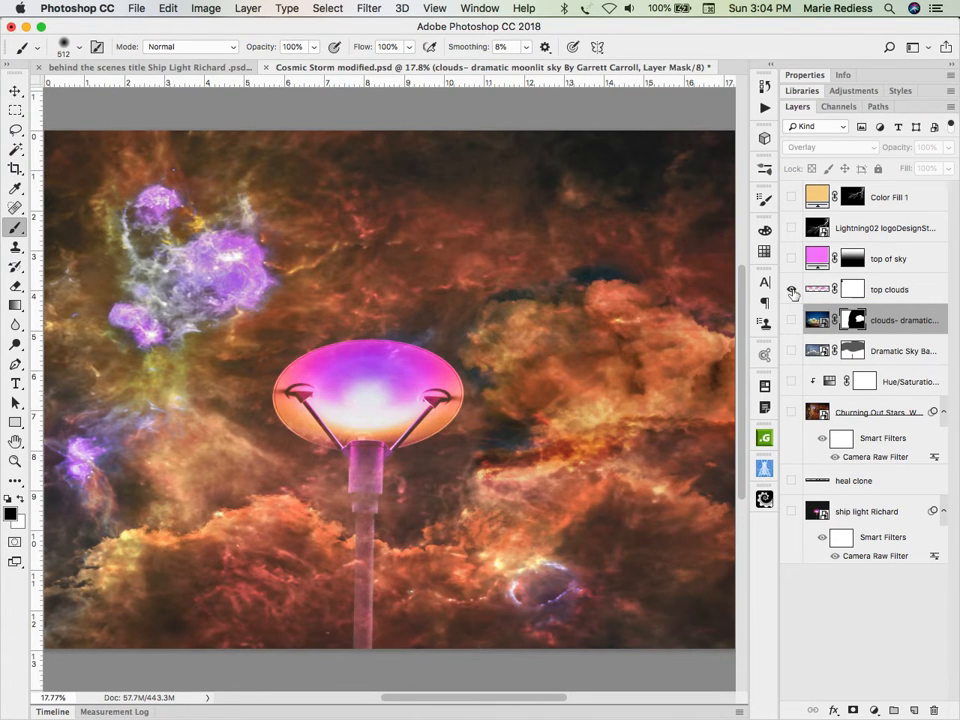
# Step: Isolate and select the top clouds layer, restore the lower layers, and show top clouds over the composite
pyautogui.keyDown('alt'); pyautogui.click(792, 290); pyautogui.keyUp('alt')
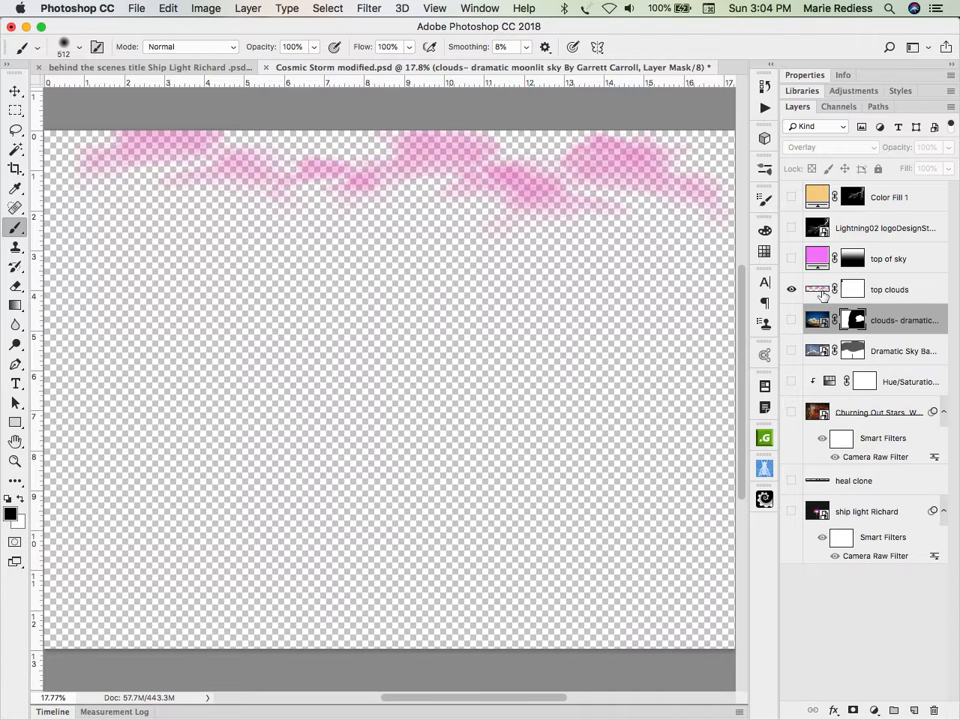
pyautogui.click(820, 290)
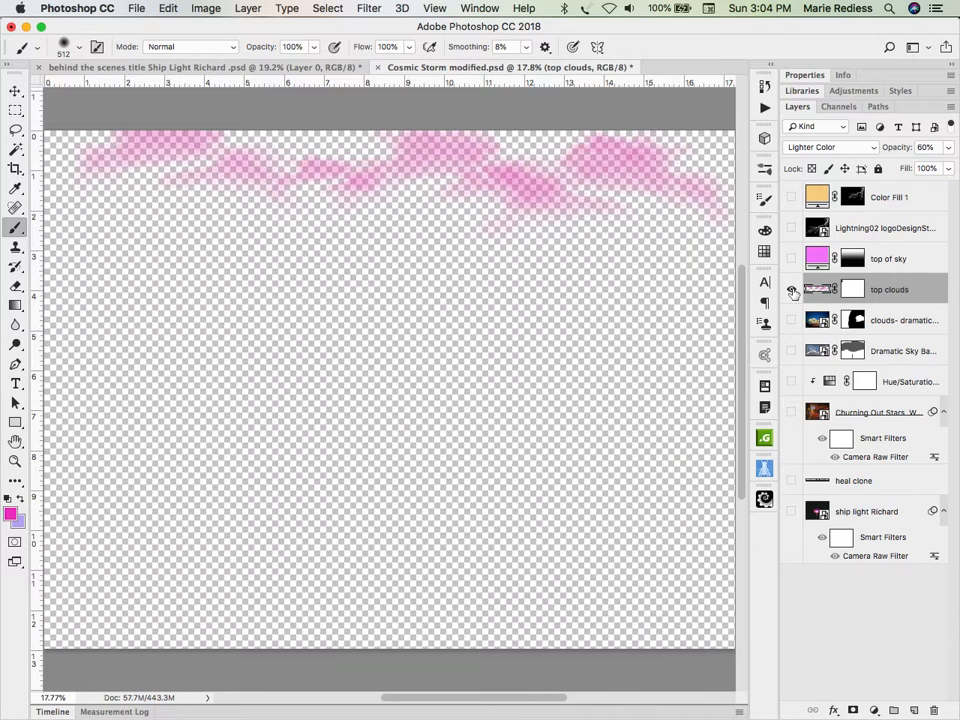
pyautogui.keyDown('alt'); pyautogui.click(791, 290); pyautogui.keyUp('alt')
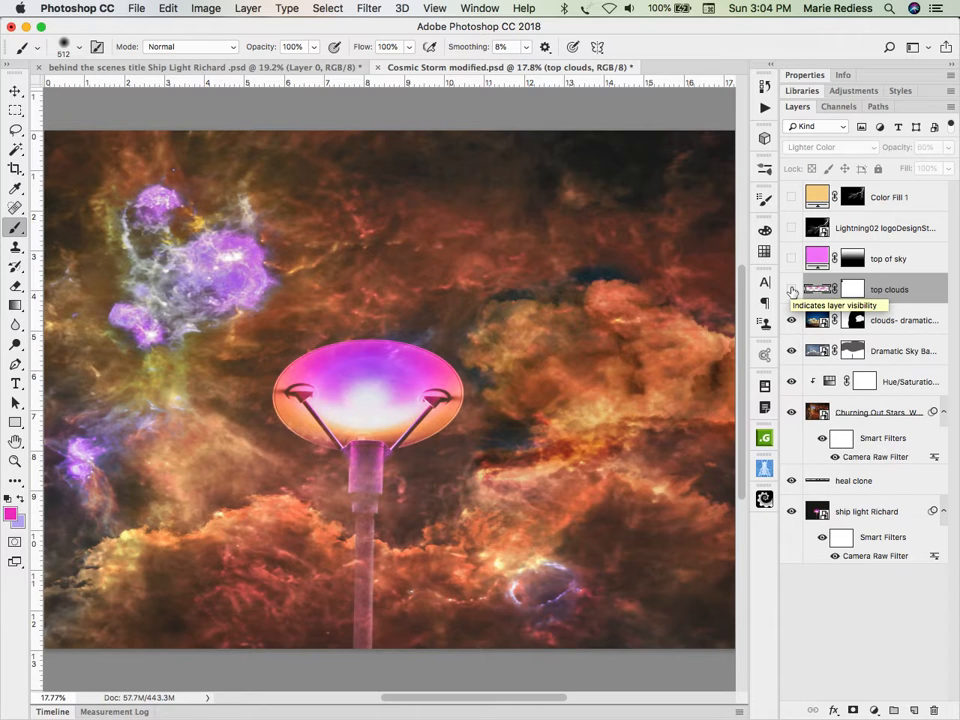
pyautogui.click(791, 290)
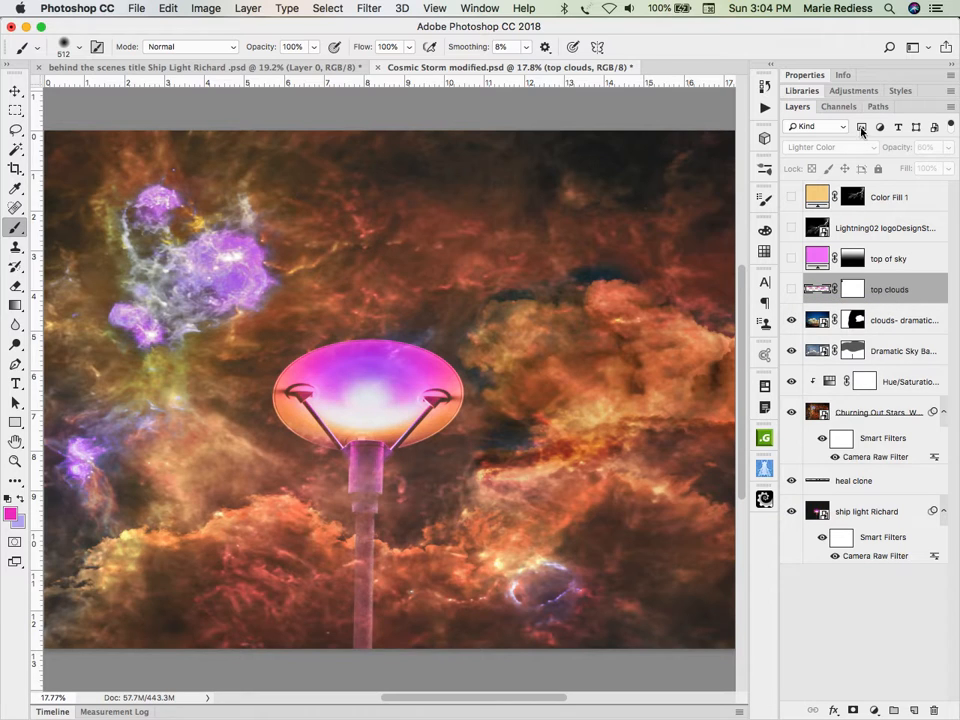
pyautogui.click(821, 290)
pyautogui.click(791, 291)
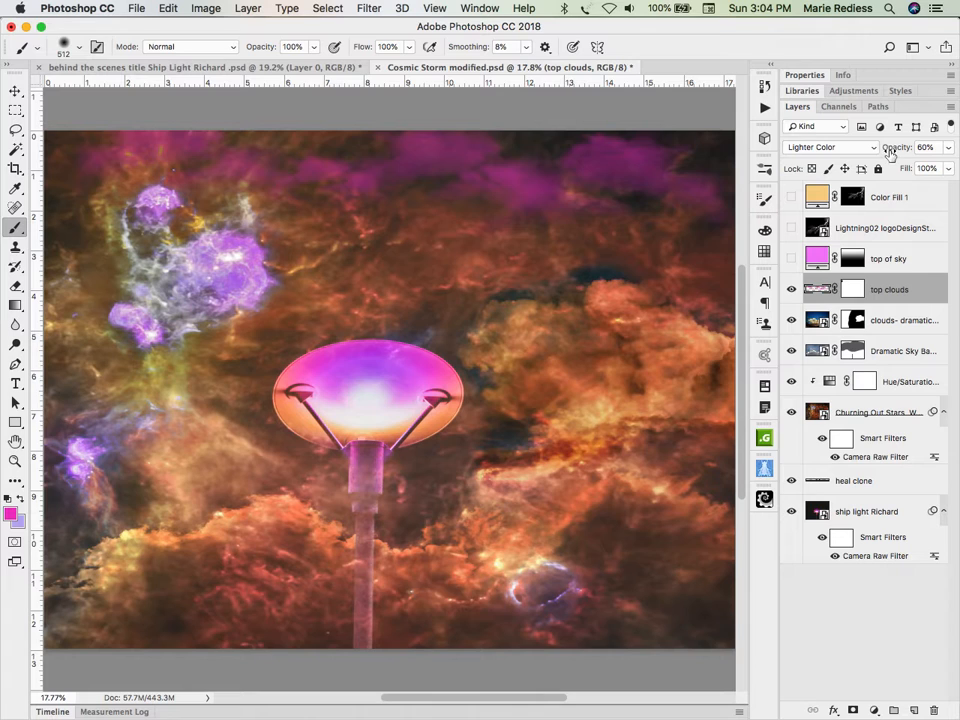
# Step: Try an opacity of 30% on the top clouds layer, and set it to 60%
pyautogui.moveTo(892, 150); pyautogui.dragTo(924, 149)
pyautogui.click(945, 149)
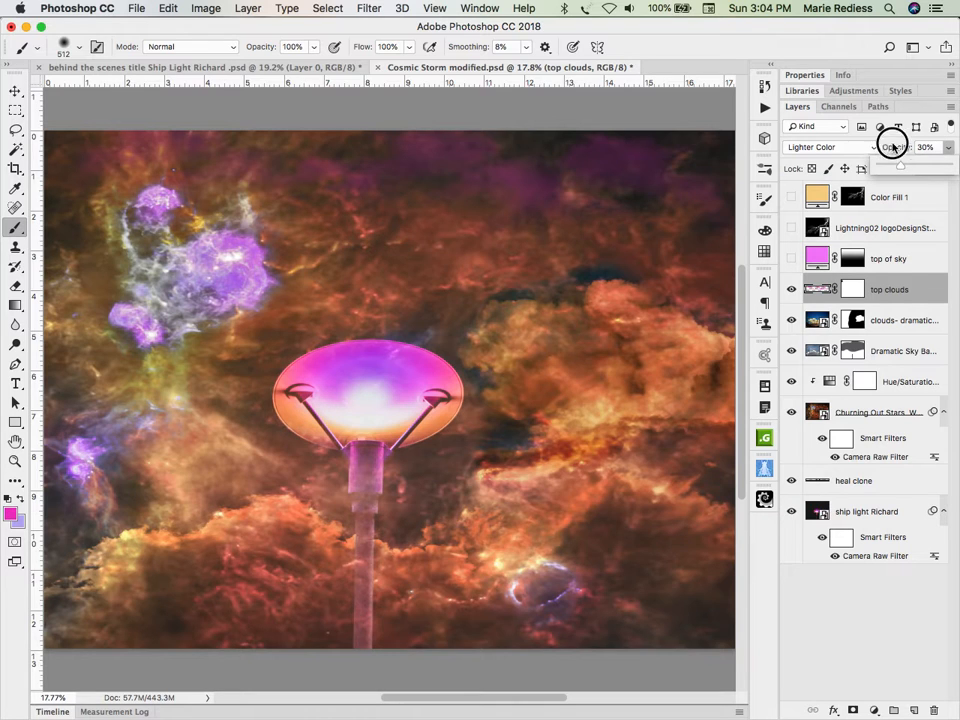
pyautogui.click(902, 147)
pyautogui.moveTo(902, 147); pyautogui.dragTo(896, 147)
pyautogui.write('60')
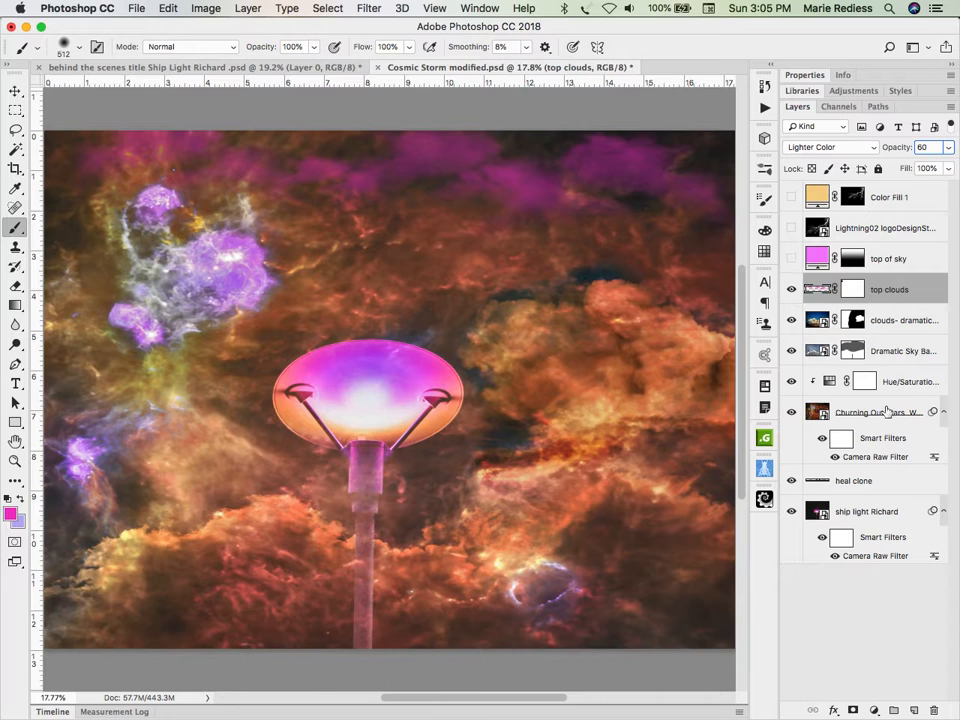
# Step: Try adding a second mask to the top clouds layer, undo it, and view the fill and adjustment layer options
pyautogui.click(853, 709)
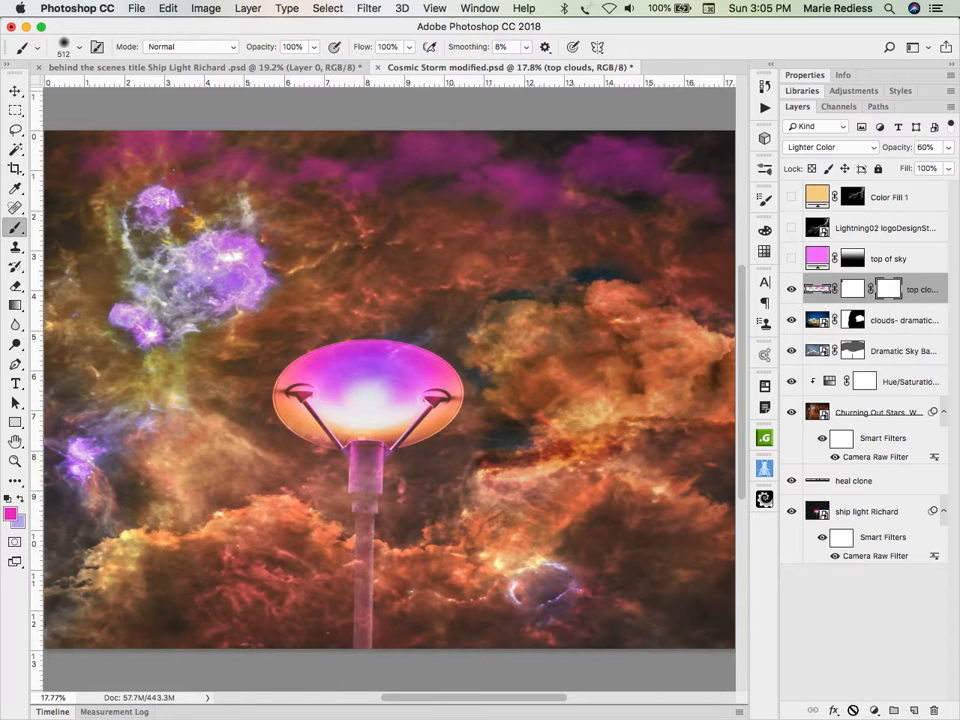
pyautogui.press('super+z')
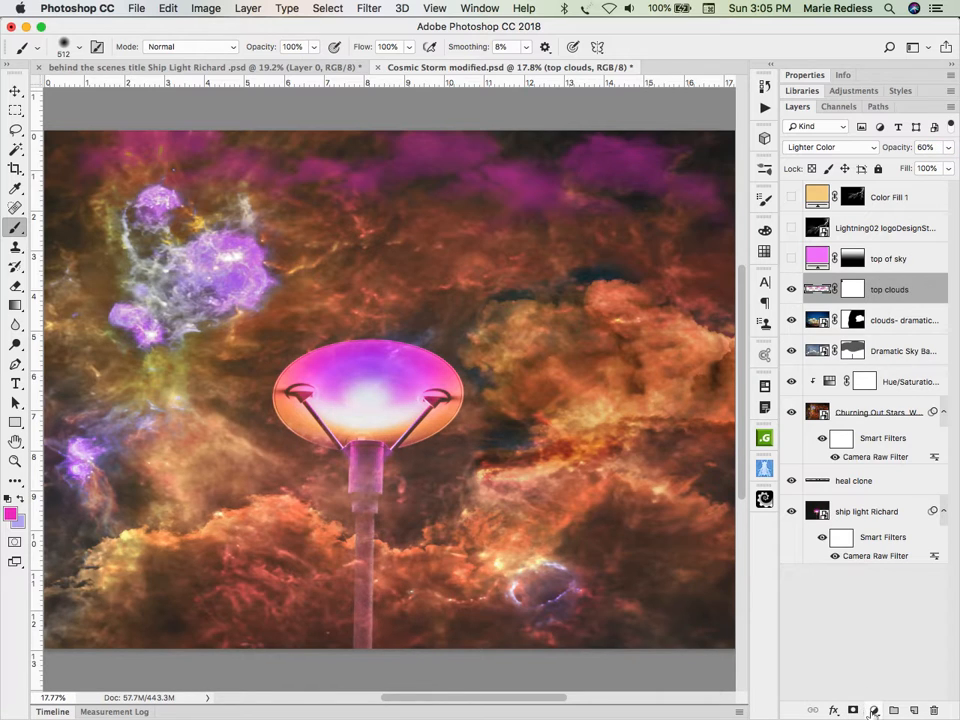
pyautogui.moveTo(873, 710); pyautogui.dragTo(812, 598)
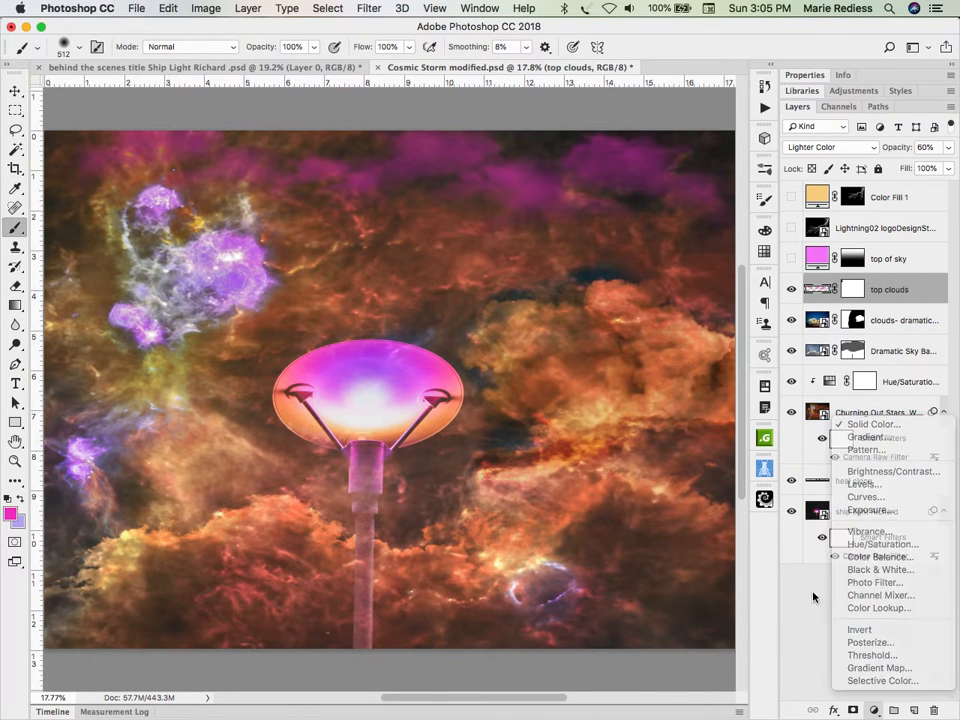
# Step: Show the top of sky layer, view its gradient mask on its own, and disable the mask
pyautogui.click(792, 259)
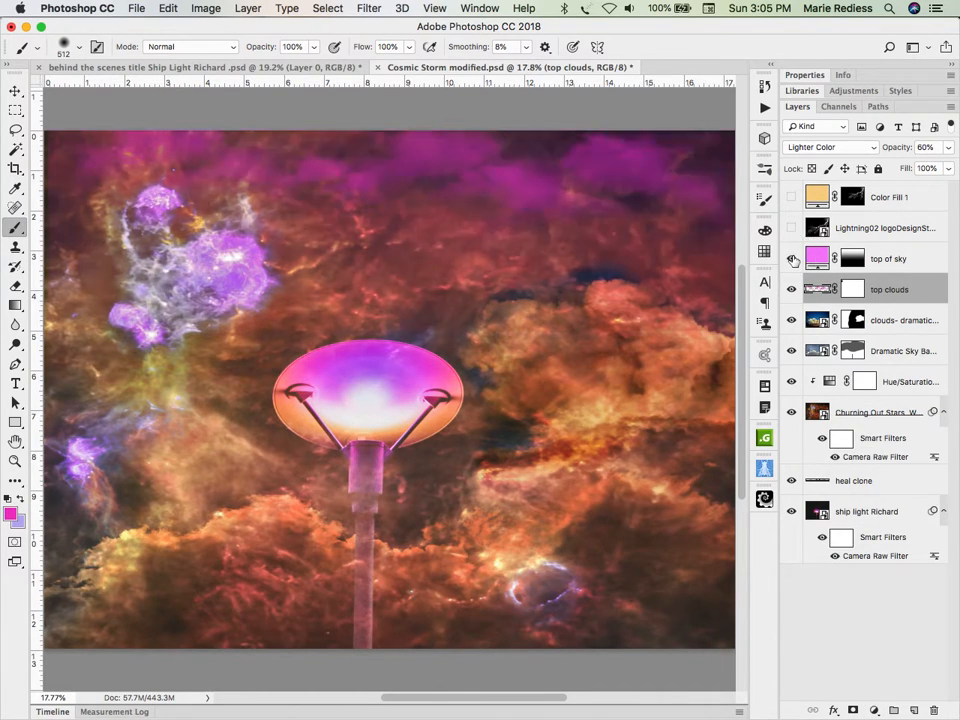
pyautogui.keyDown('alt'); pyautogui.click(858, 260); pyautogui.keyUp('alt')
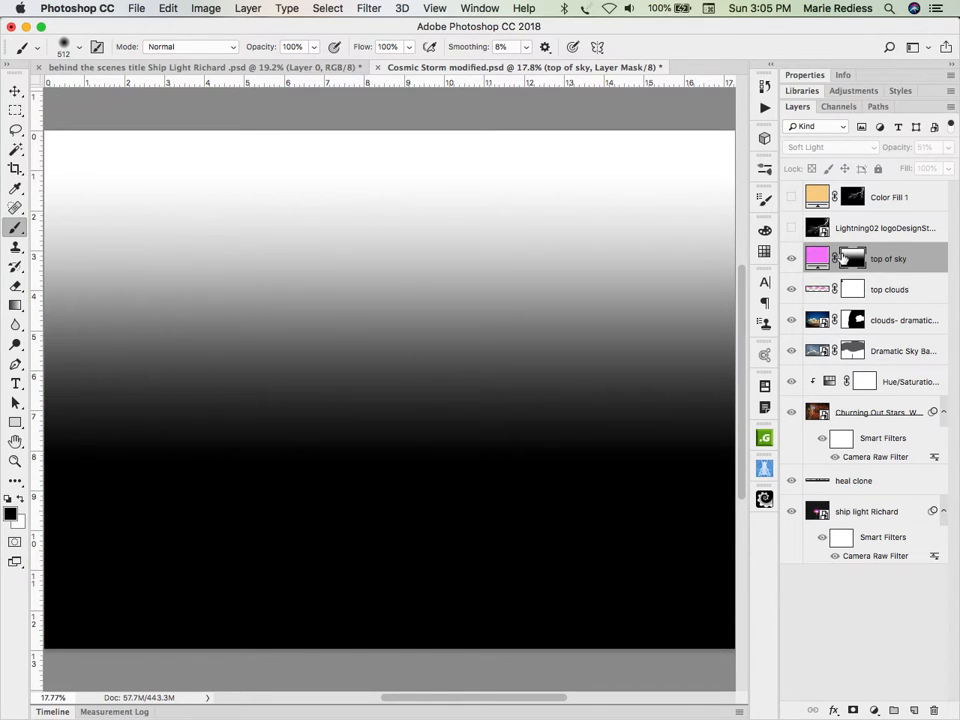
pyautogui.keyDown('shift'); pyautogui.click(846, 261); pyautogui.keyUp('shift')
pyautogui.click(857, 260)
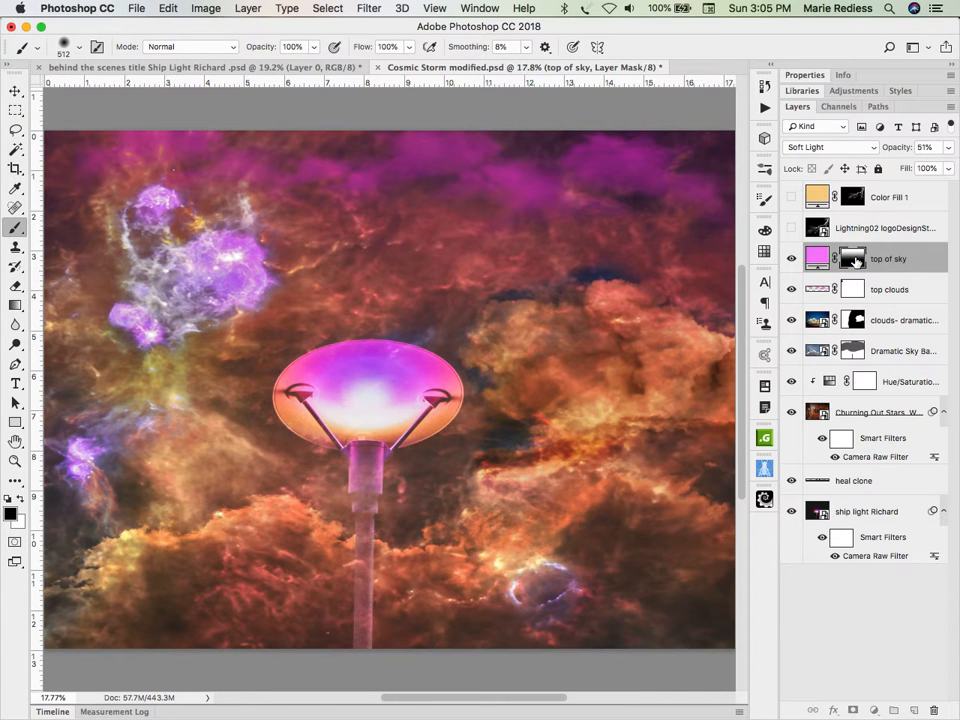
pyautogui.keyDown('shift'); pyautogui.click(857, 260); pyautogui.keyUp('shift')
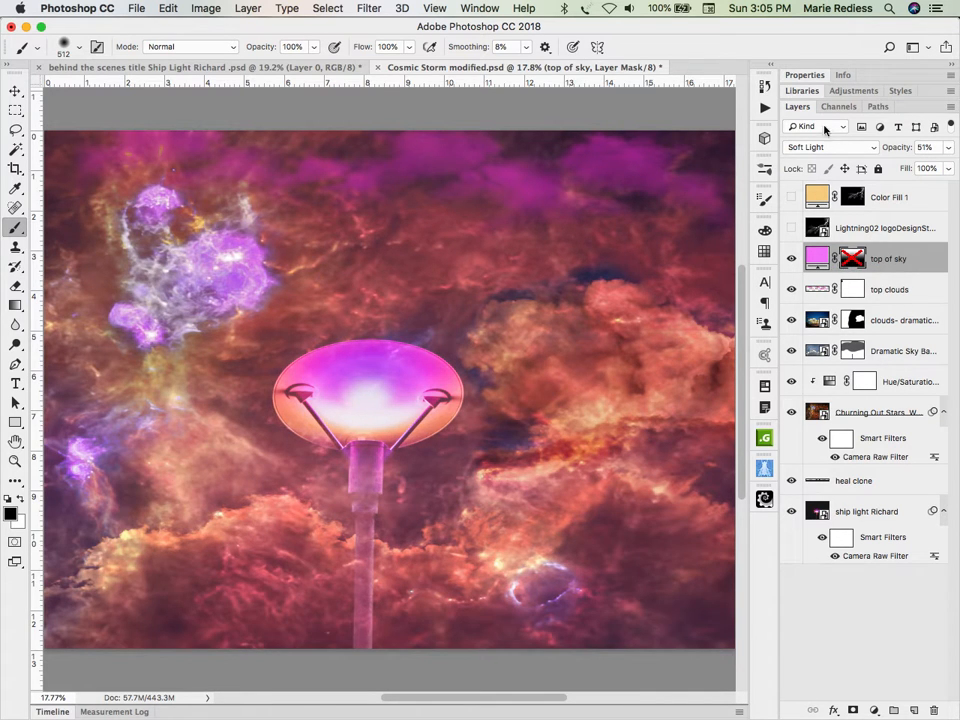
# Step: Set the top of sky layer to Normal blending at 100% opacity to reveal its solid pink fill
pyautogui.click(814, 147)
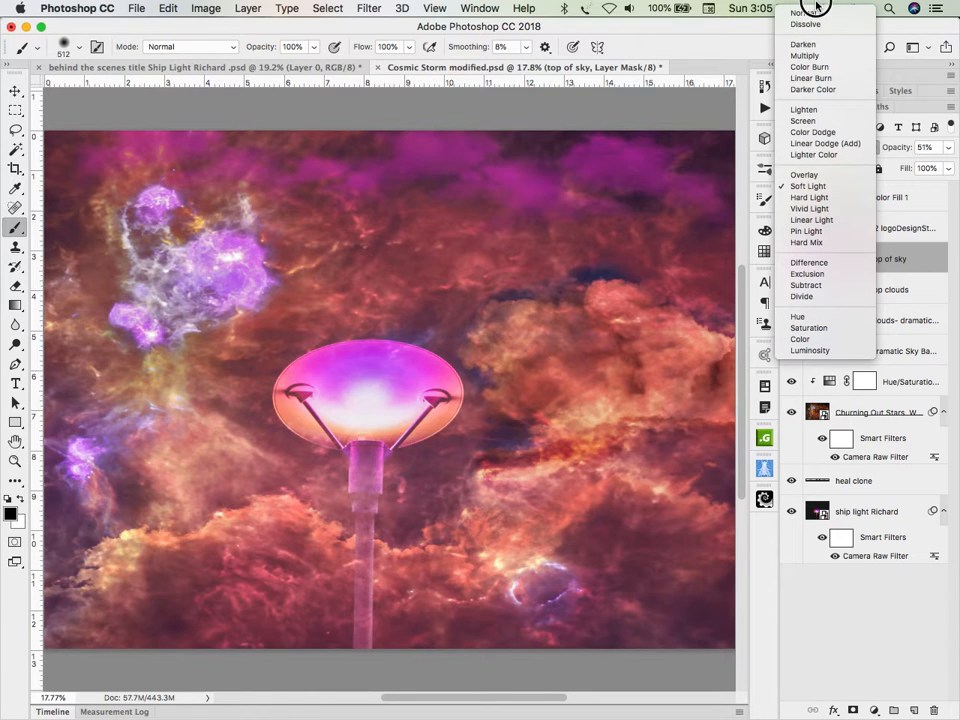
pyautogui.click(806, 27)
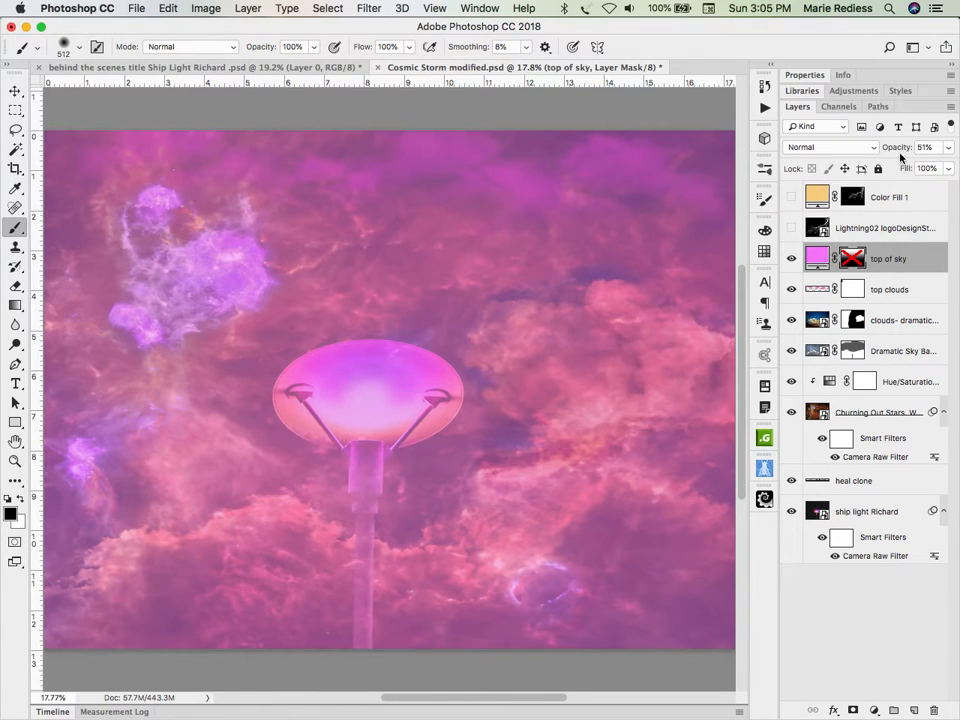
pyautogui.moveTo(900, 152); pyautogui.dragTo(955, 145)
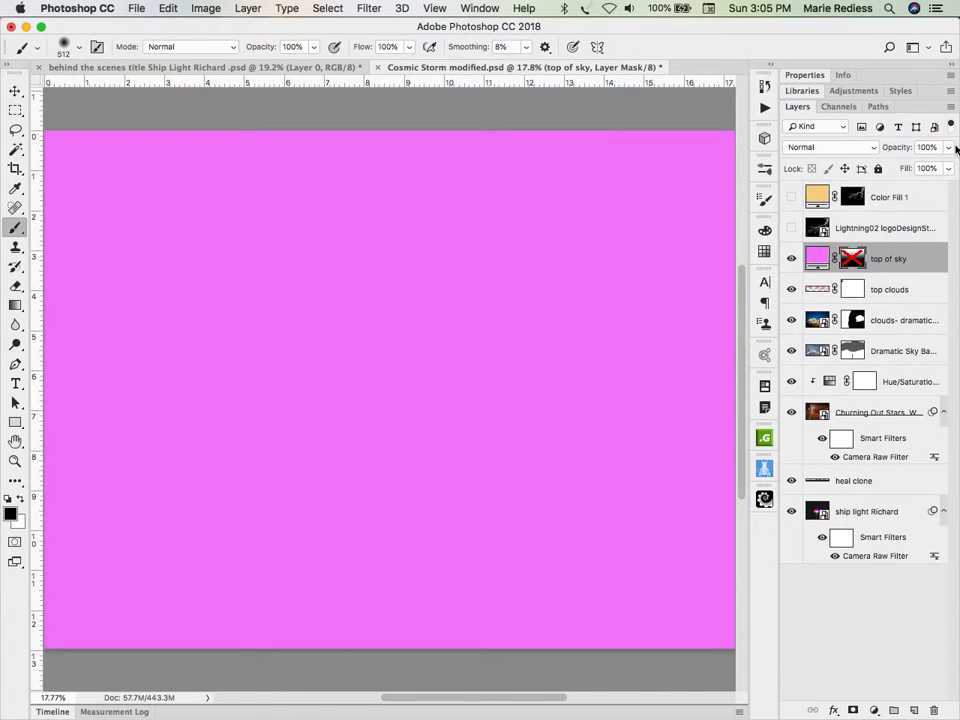
# Step: Try the Overlay and Hard Light blend modes on the top of sky layer, and set it back to Soft Light
pyautogui.click(800, 146)
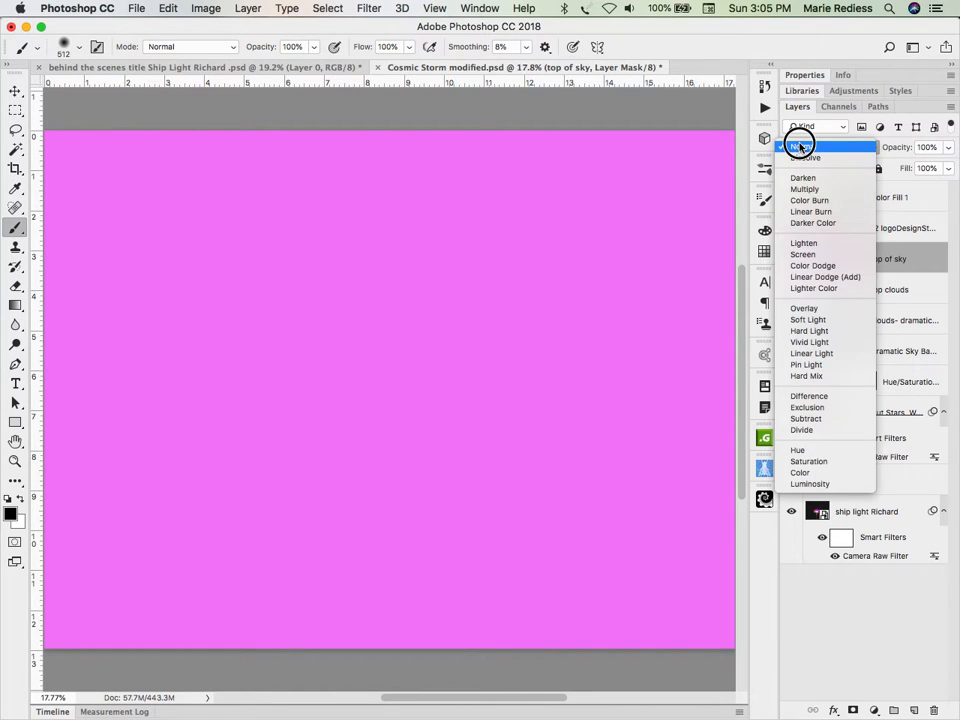
pyautogui.click(815, 309)
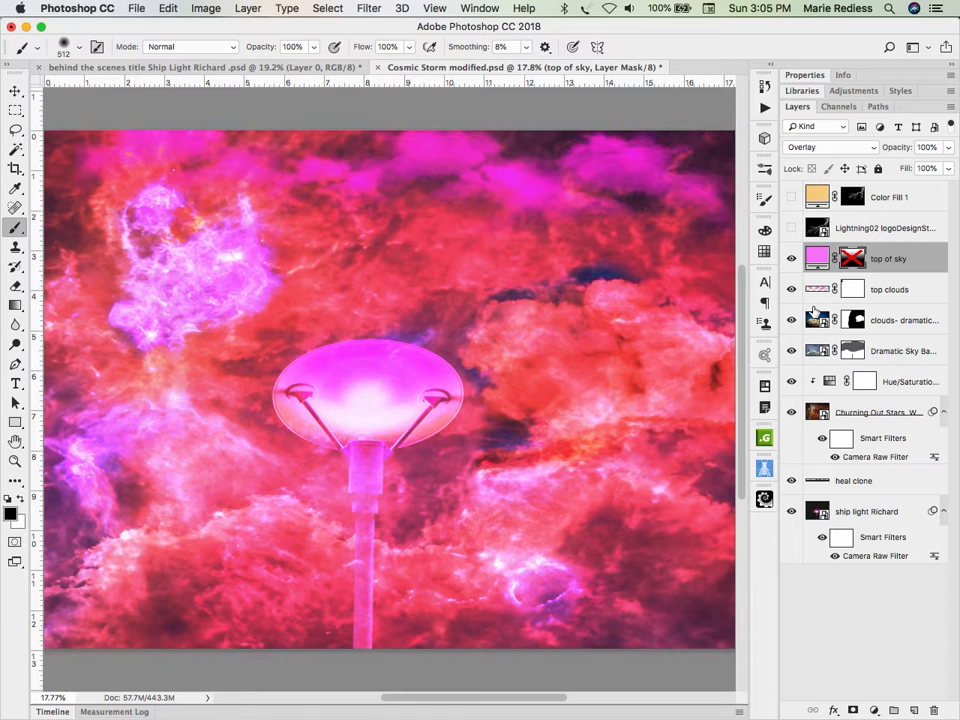
pyautogui.click(810, 150)
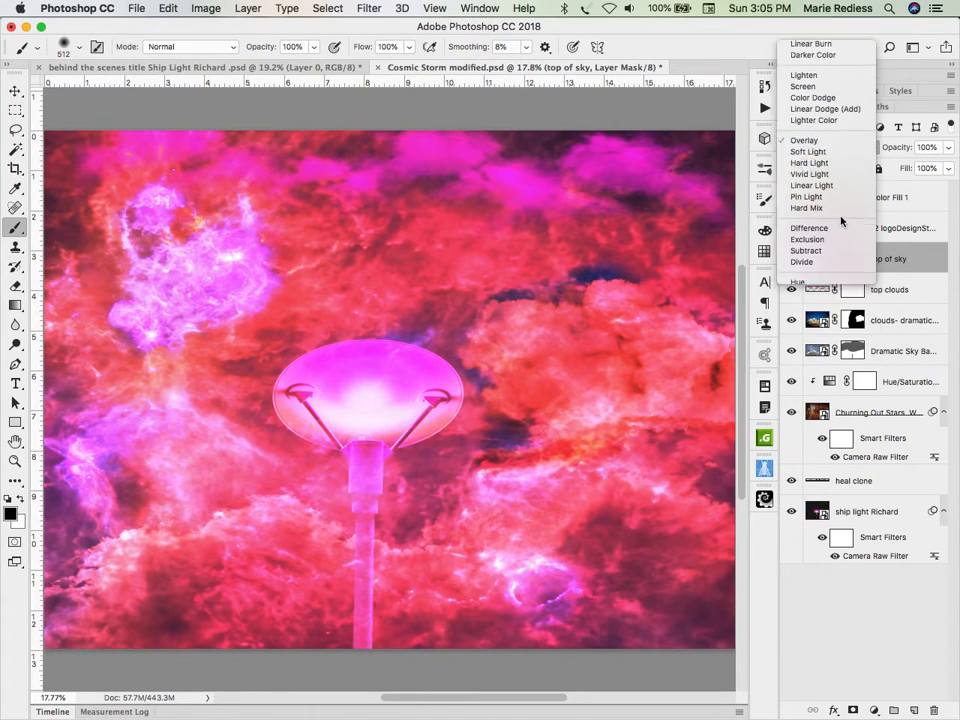
pyautogui.click(810, 162)
pyautogui.click(818, 148)
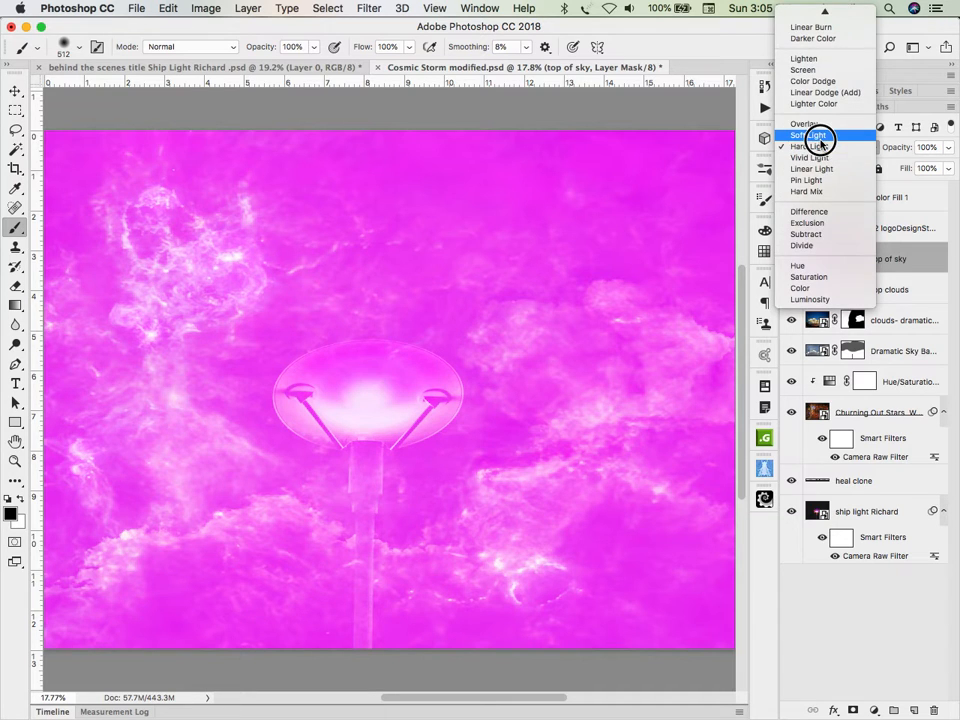
pyautogui.click(818, 136)
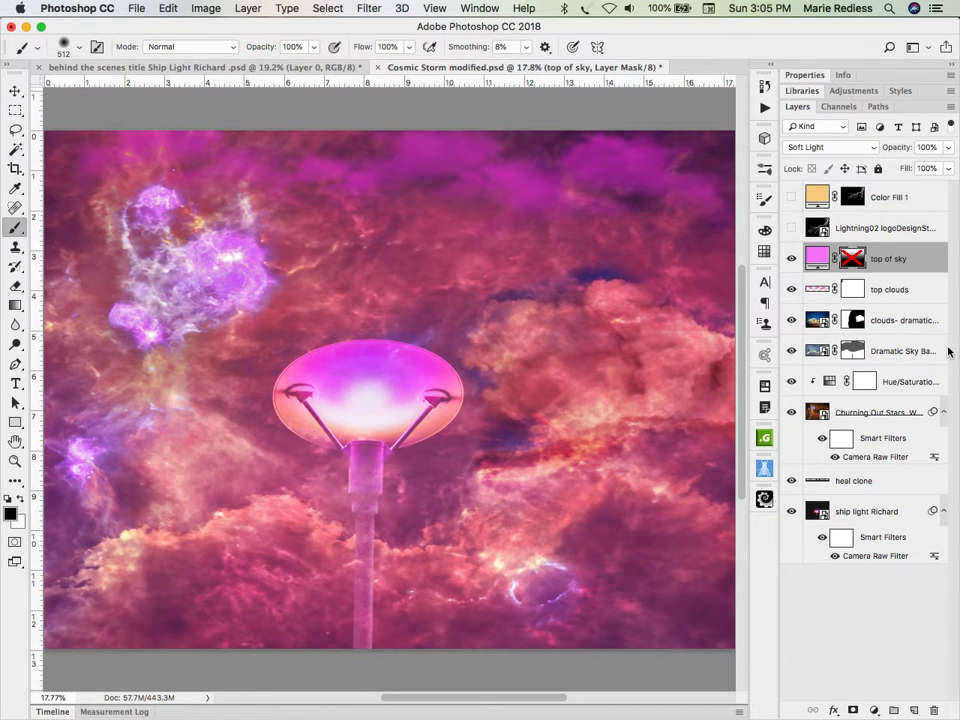
# Step: Re-enable the gradient mask on the top of sky layer, view it alone, and set the layer's opacity to 50%
pyautogui.keyDown('alt'); pyautogui.click(852, 261); pyautogui.keyUp('alt')
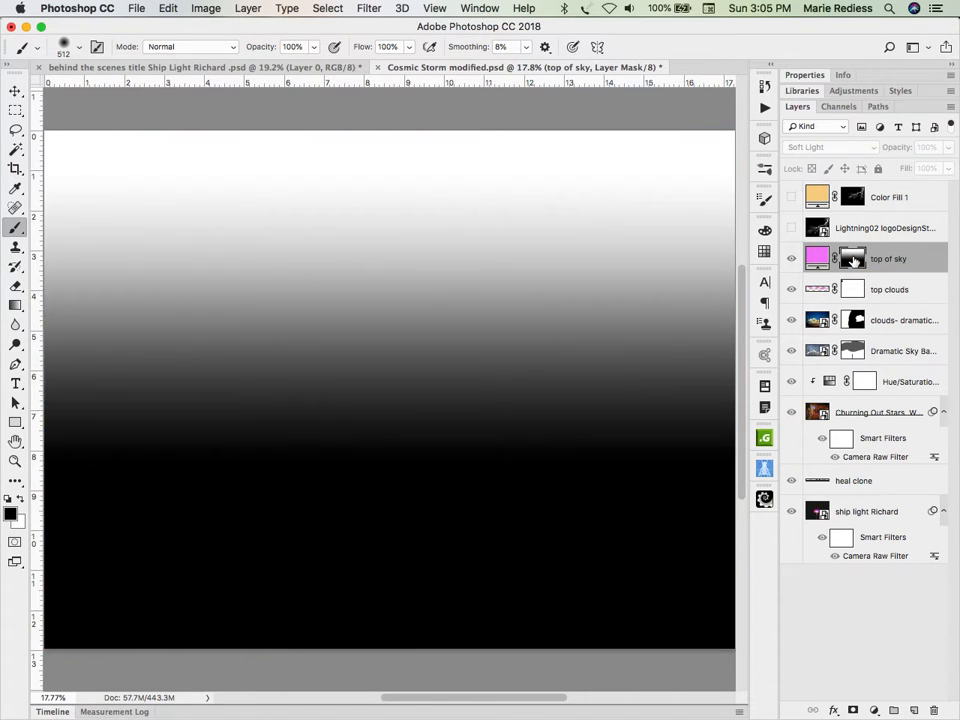
pyautogui.keyDown('alt'); pyautogui.click(852, 261); pyautogui.keyUp('alt')
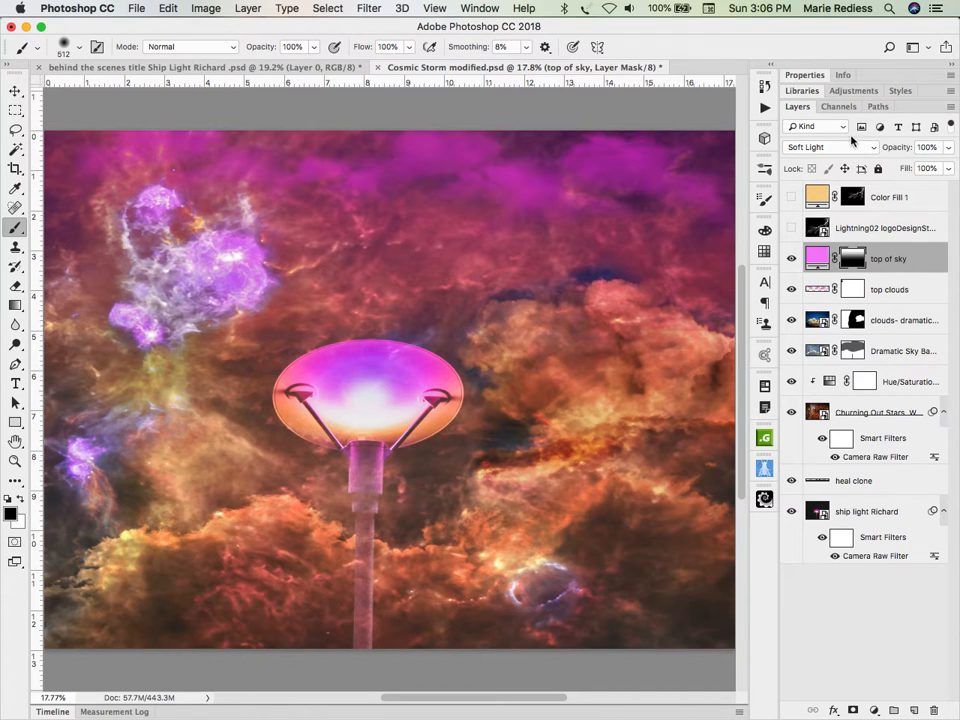
pyautogui.click(896, 149)
pyautogui.write('50')
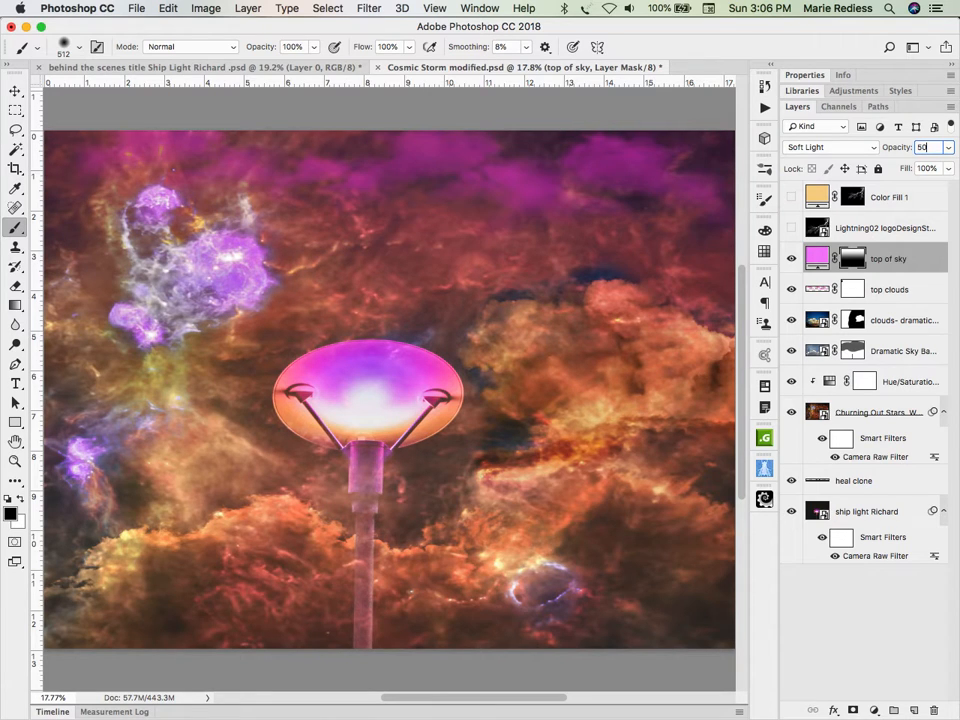
pyautogui.press('Return')
# Step: Set the top clouds layer's opacity to 80% and add a Levels adjustment layer clipped to it
pyautogui.click(815, 291)
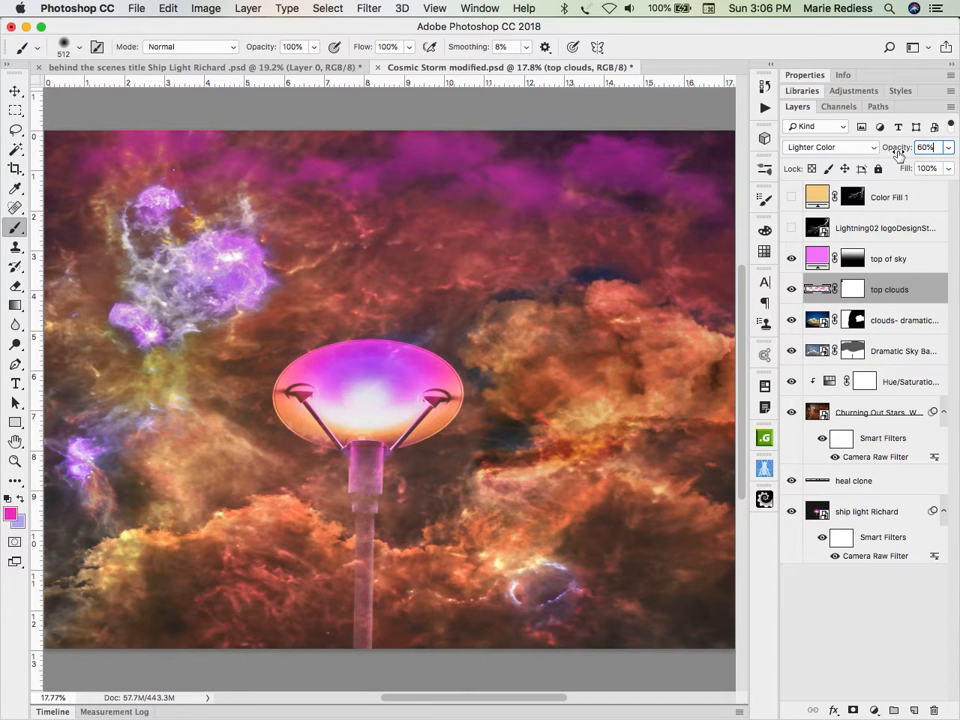
pyautogui.moveTo(889, 147); pyautogui.dragTo(913, 152)
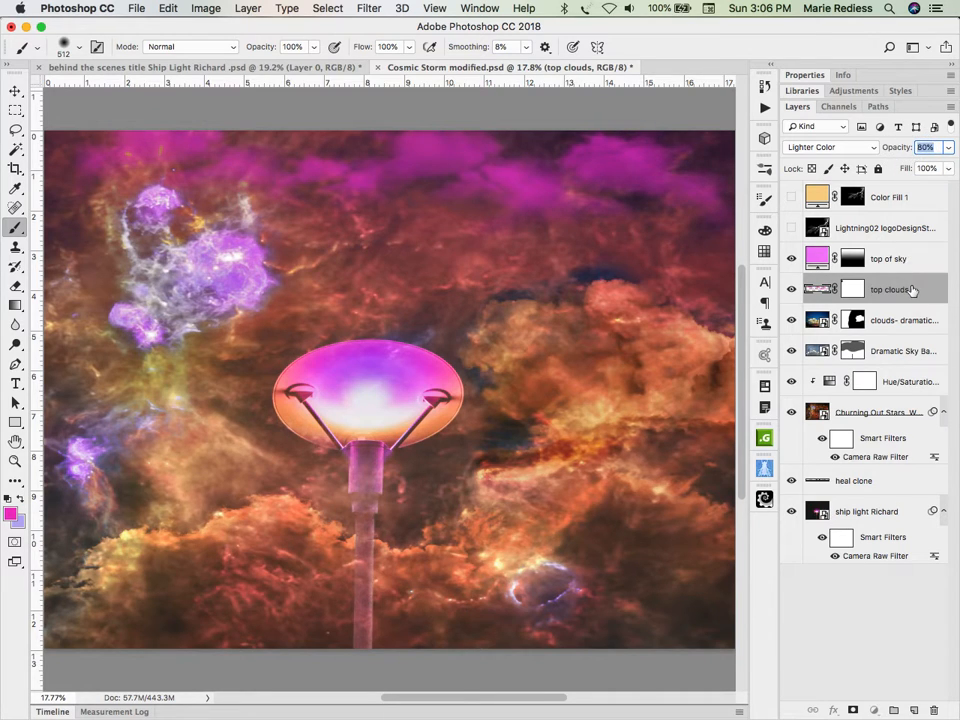
pyautogui.click(874, 710)
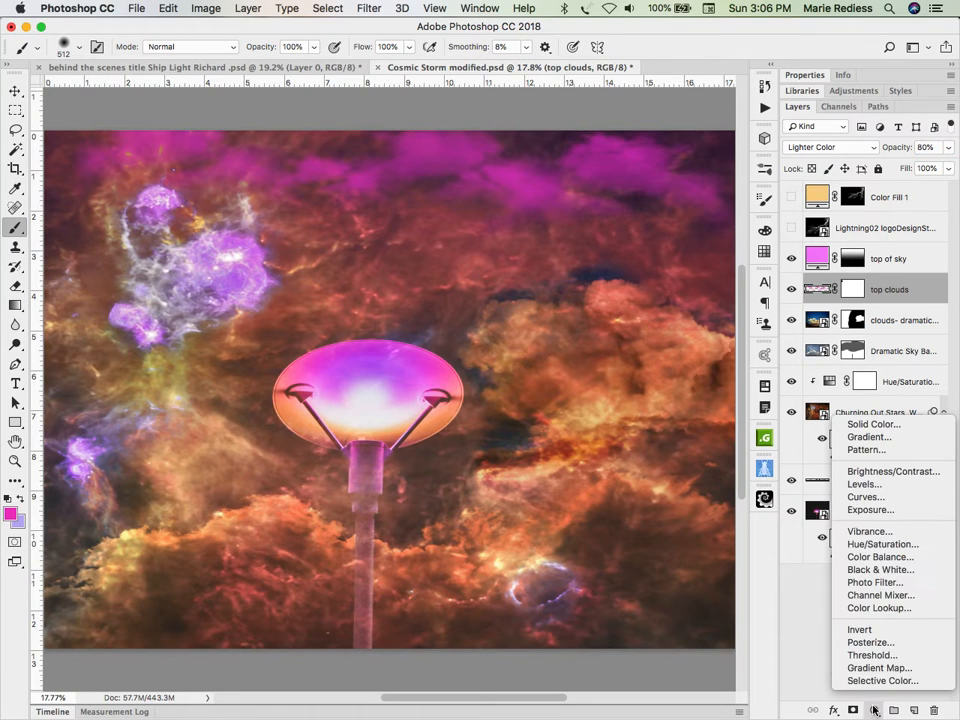
pyautogui.click(898, 485)
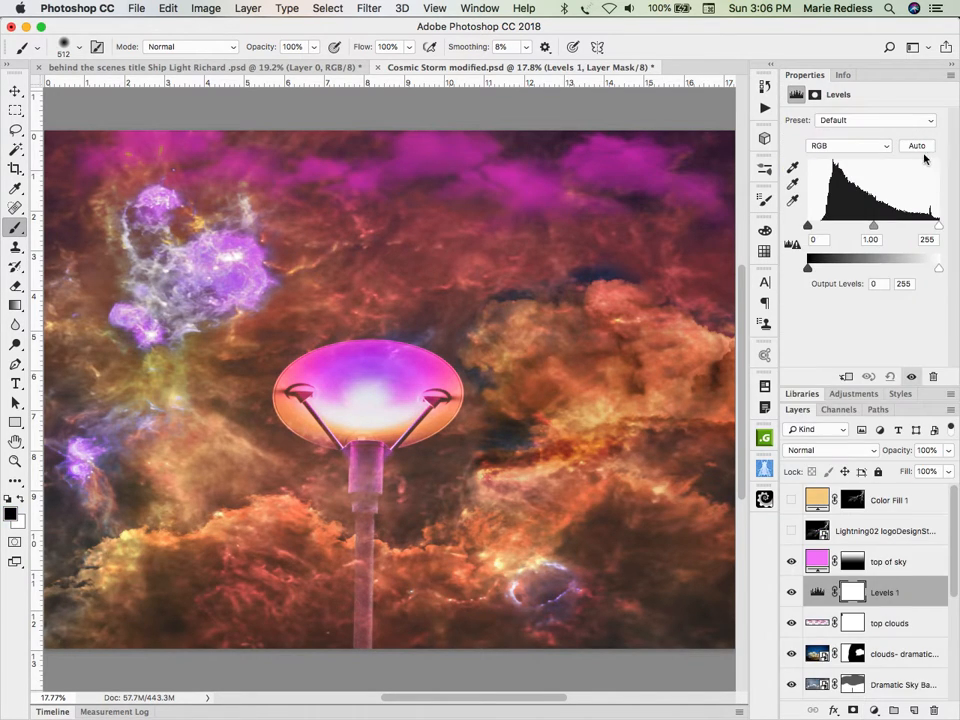
pyautogui.click(847, 378)
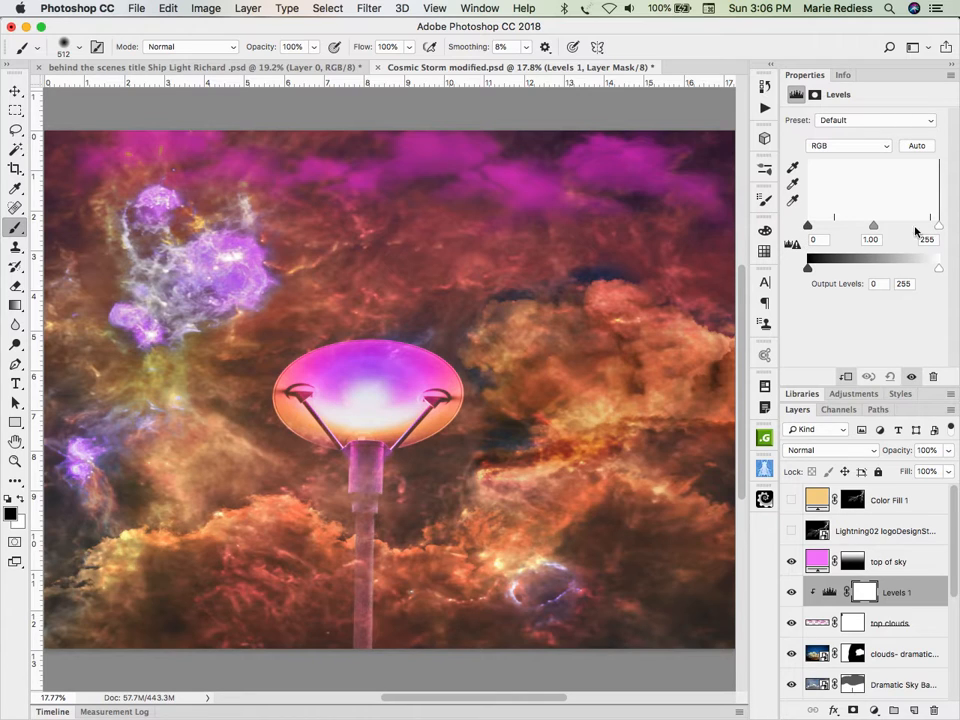
# Step: Set the Levels midtone input to 2.15 and compare the image with the top of sky and Levels layers switched off and on
pyautogui.click(875, 228)
pyautogui.moveTo(875, 228); pyautogui.dragTo(839, 235)
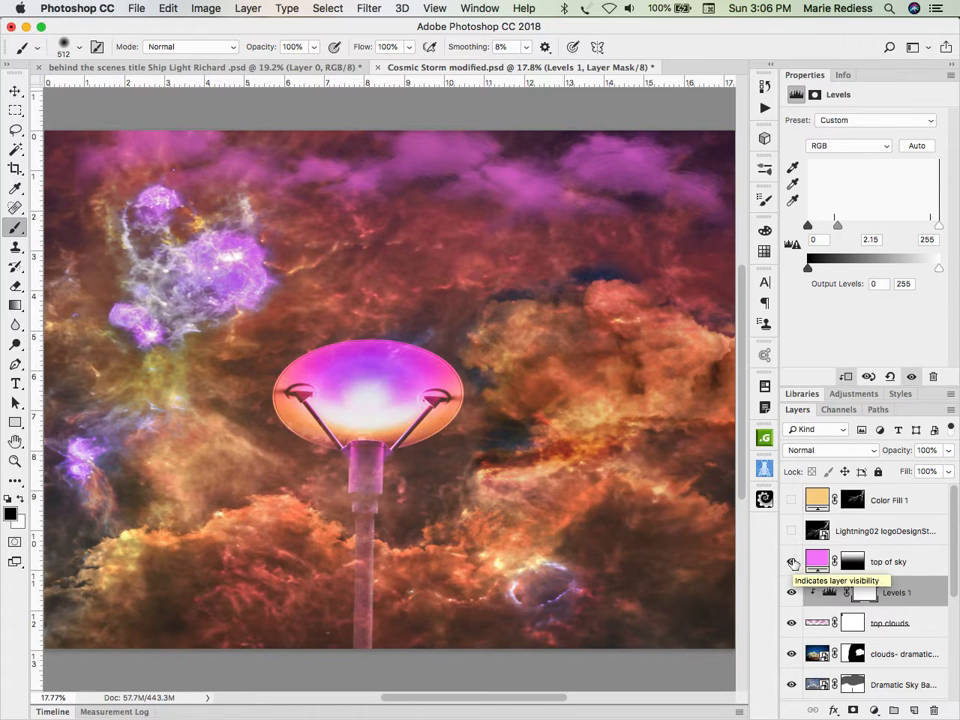
pyautogui.click(792, 563)
pyautogui.click(792, 563)
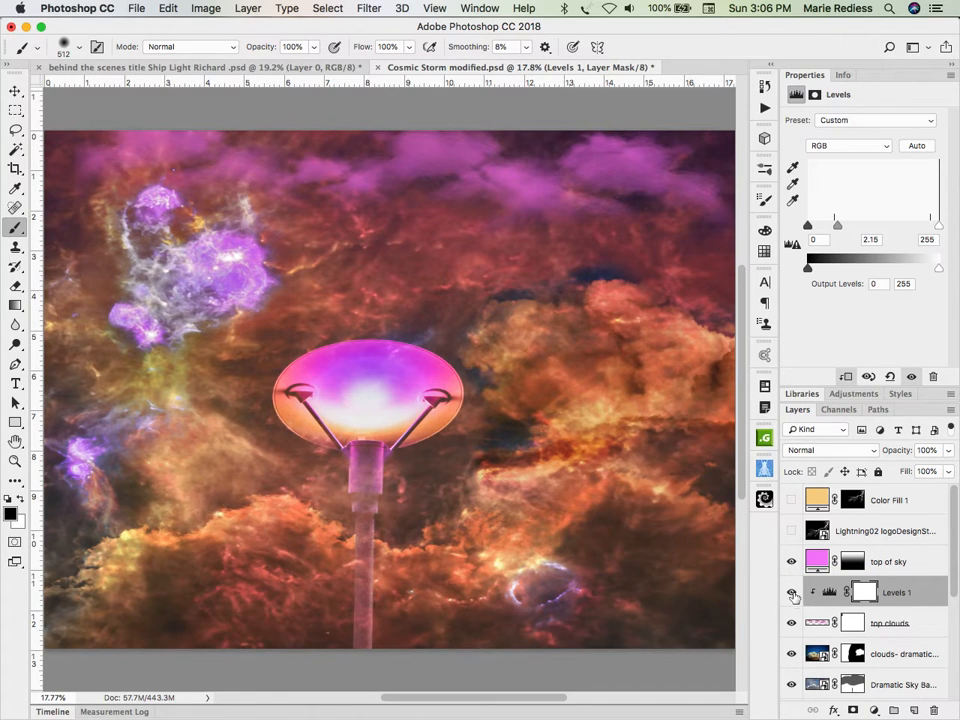
pyautogui.click(792, 593)
pyautogui.click(792, 593)
# Step: Set the Levels midtone input to 1.24 and the white input to 211, comparing each change with the adjustment switched off
pyautogui.moveTo(837, 226); pyautogui.dragTo(863, 226)
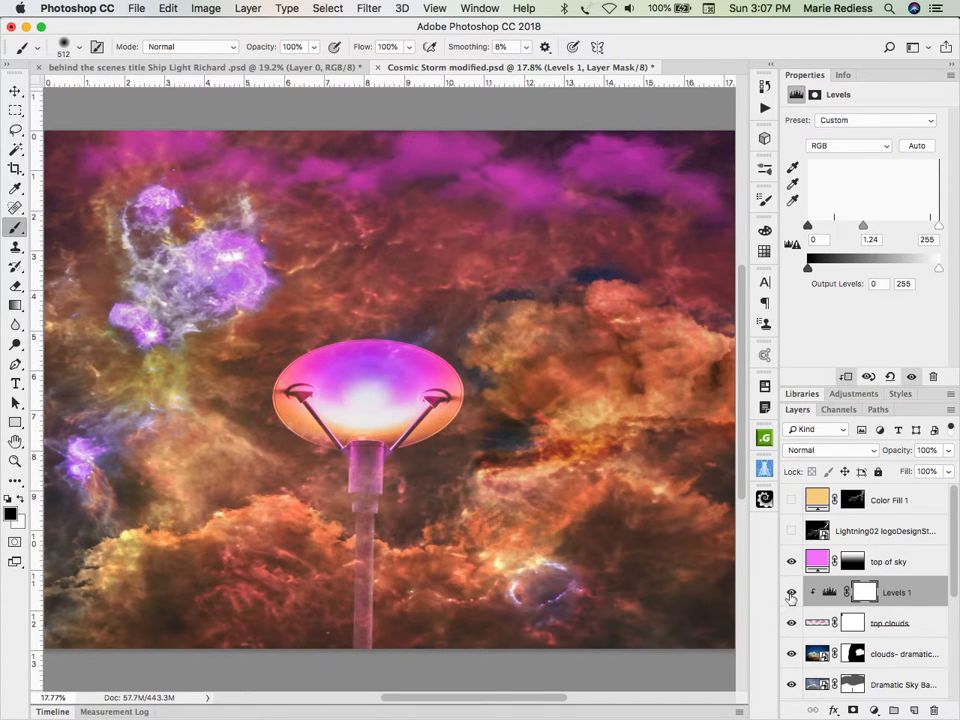
pyautogui.click(791, 593)
pyautogui.click(791, 593)
pyautogui.moveTo(940, 236); pyautogui.dragTo(916, 230)
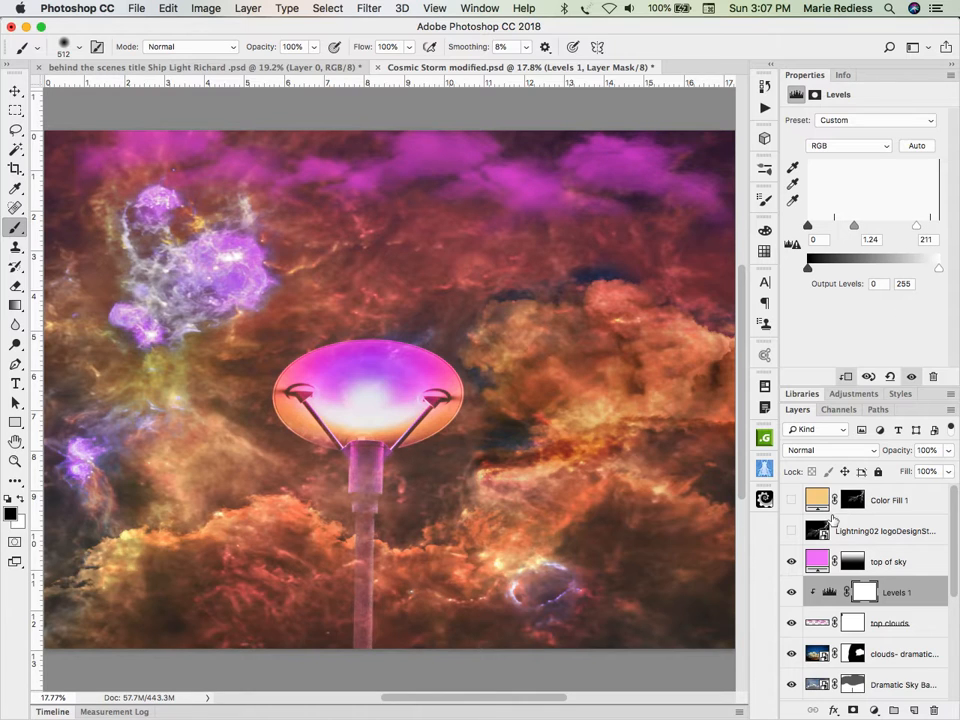
pyautogui.click(791, 593)
pyautogui.click(791, 593)
# Step: Lower the top clouds layer's opacity to 71%, checking the image with and without the top of sky layer
pyautogui.click(818, 622)
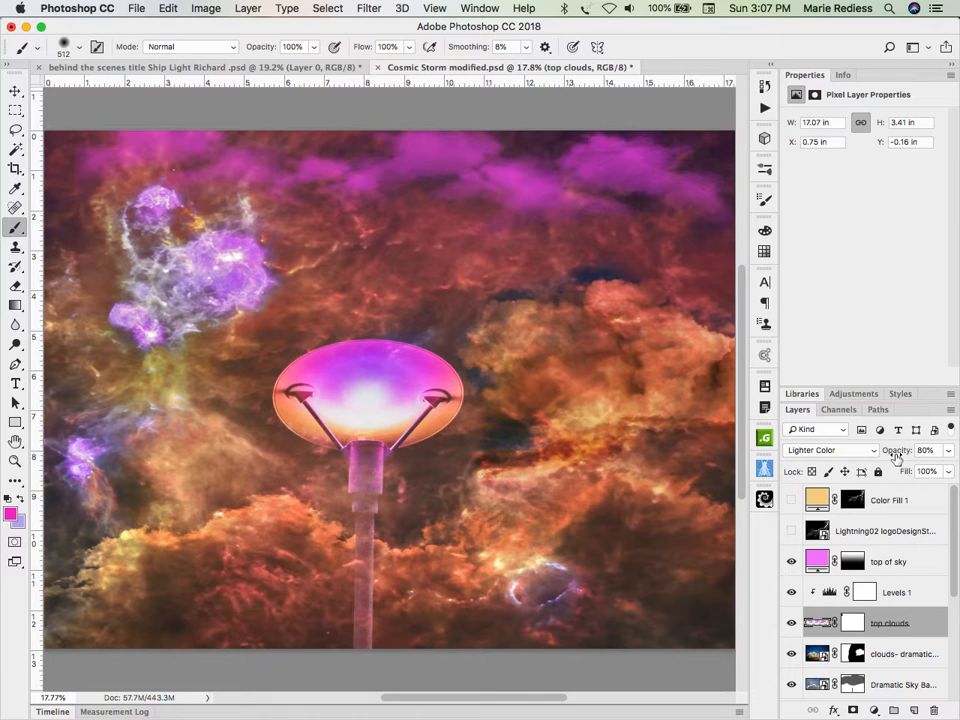
pyautogui.click(898, 453)
pyautogui.moveTo(897, 456); pyautogui.dragTo(894, 454)
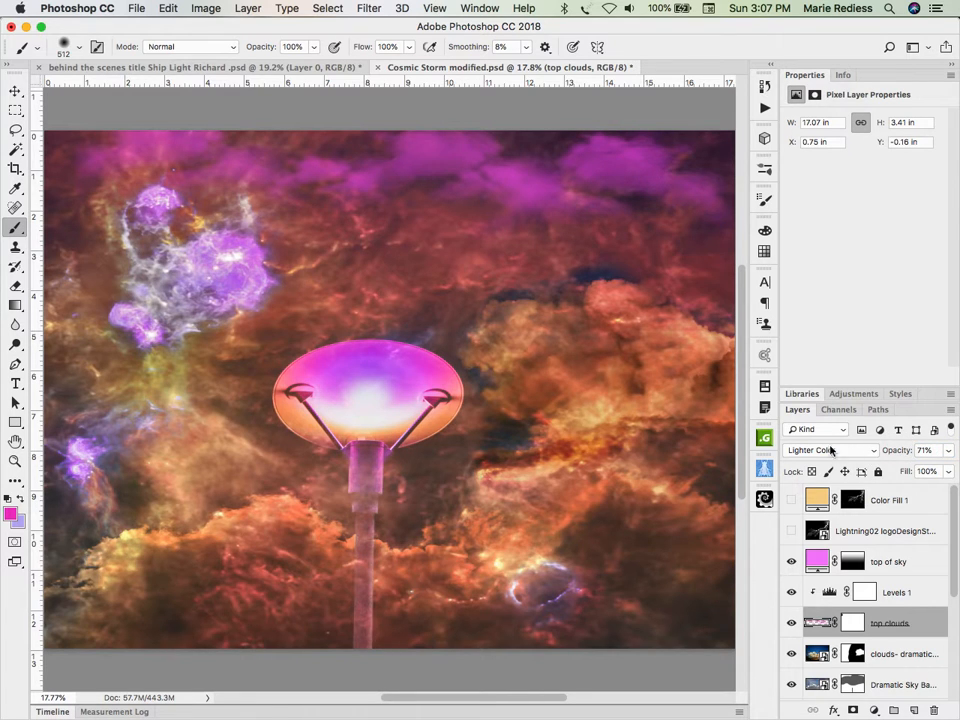
pyautogui.click(794, 563)
pyautogui.click(794, 563)
pyautogui.moveTo(911, 454)
pyautogui.mouseDown()
pyautogui.moveTo(882, 453)
pyautogui.moveTo(902, 453)
pyautogui.mouseUp()
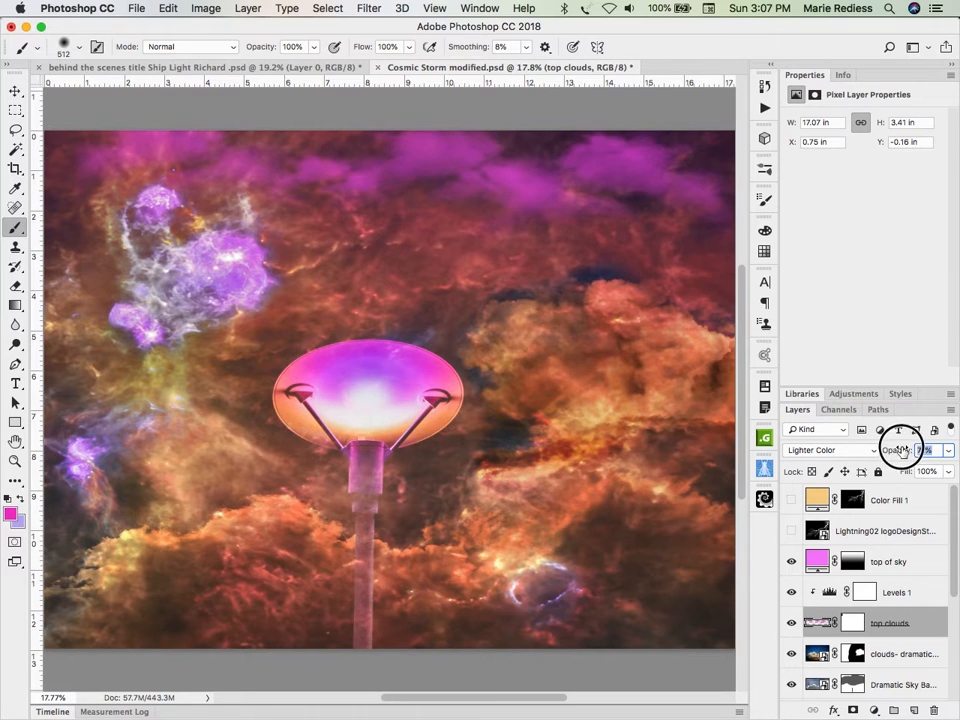
# Step: Set the Levels 1 white input to 57 and raise the top of sky layer's opacity to 100%
pyautogui.click(827, 594)
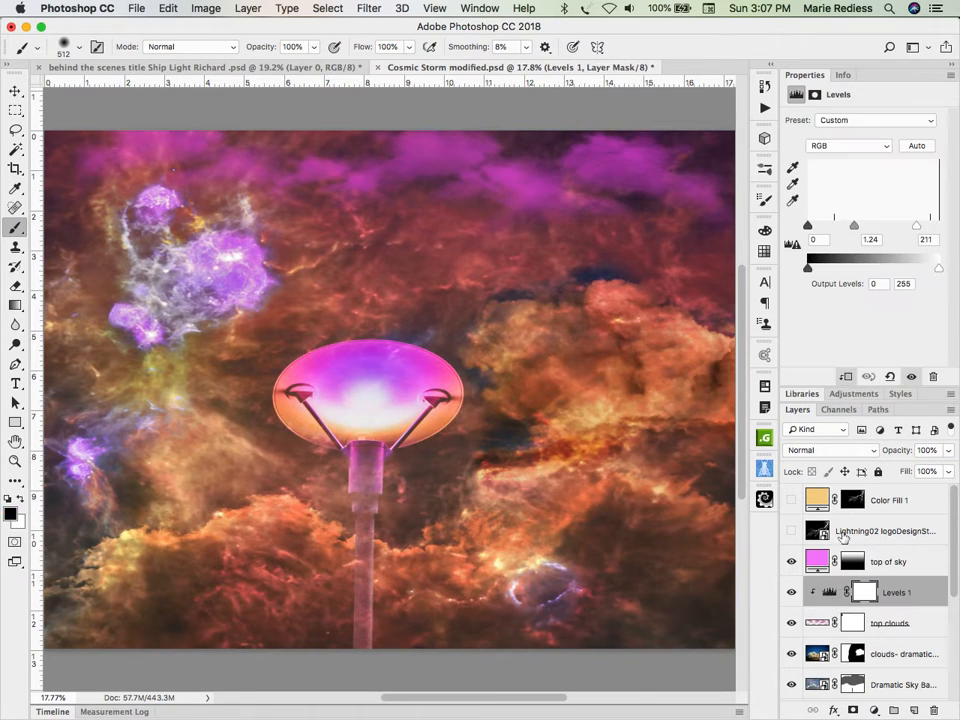
pyautogui.moveTo(916, 226); pyautogui.dragTo(837, 255)
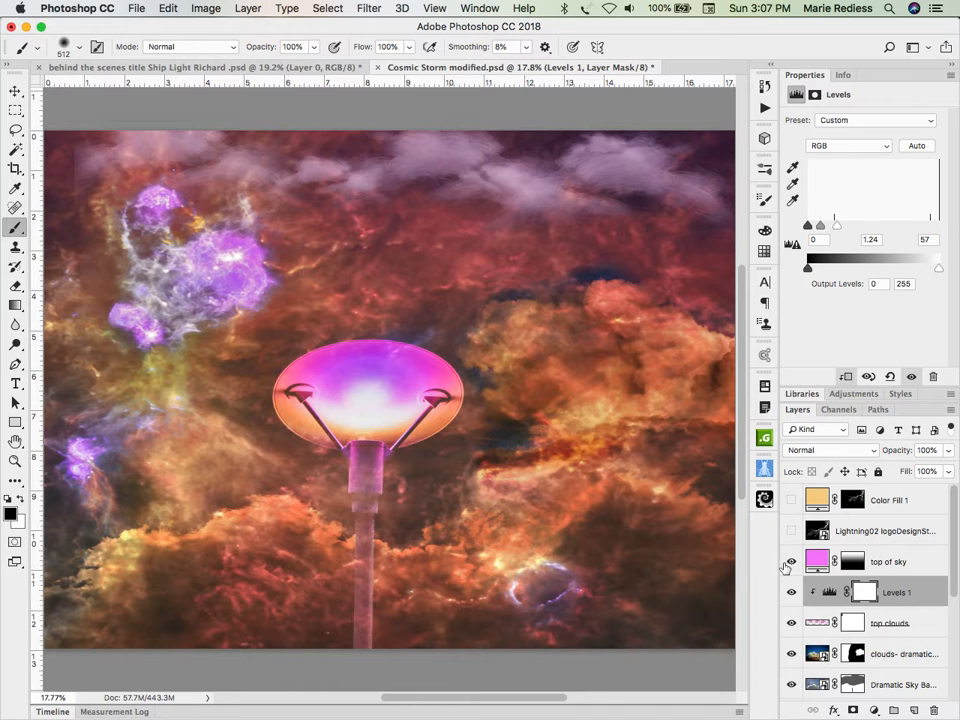
pyautogui.click(817, 560)
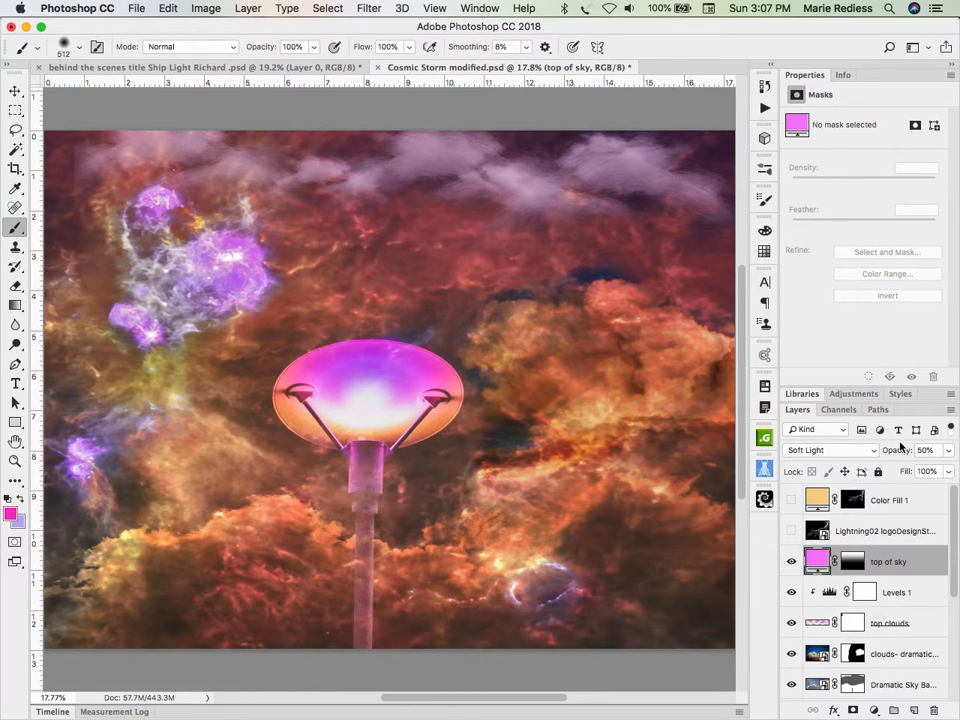
pyautogui.moveTo(900, 449); pyautogui.dragTo(958, 451)
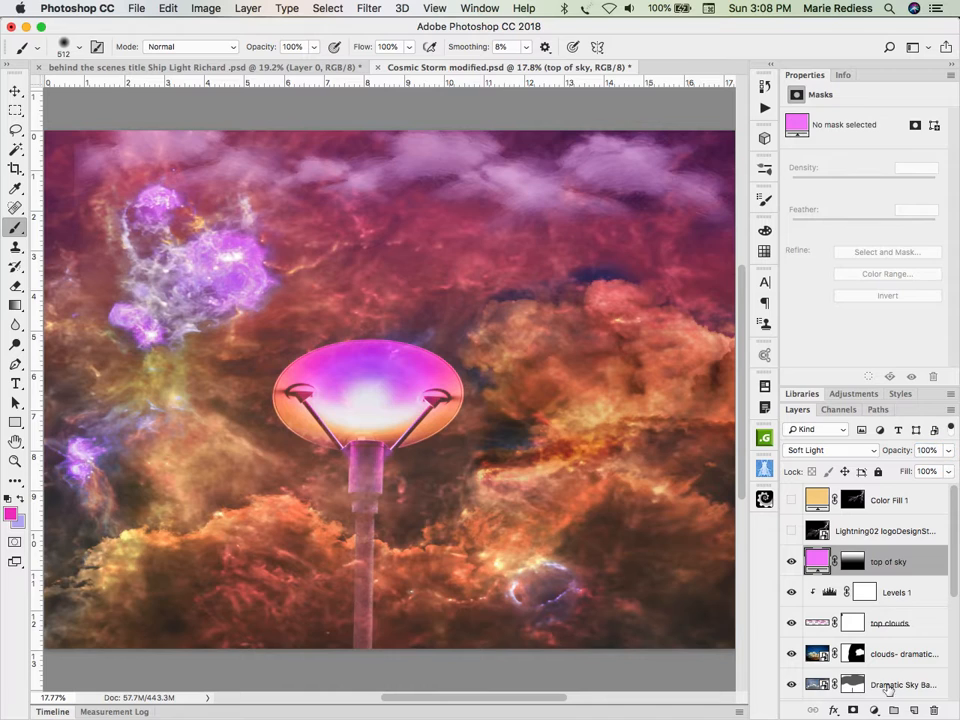
# Step: Set the Levels 1 white input to 197 and hide the adjustment layer
pyautogui.click(829, 594)
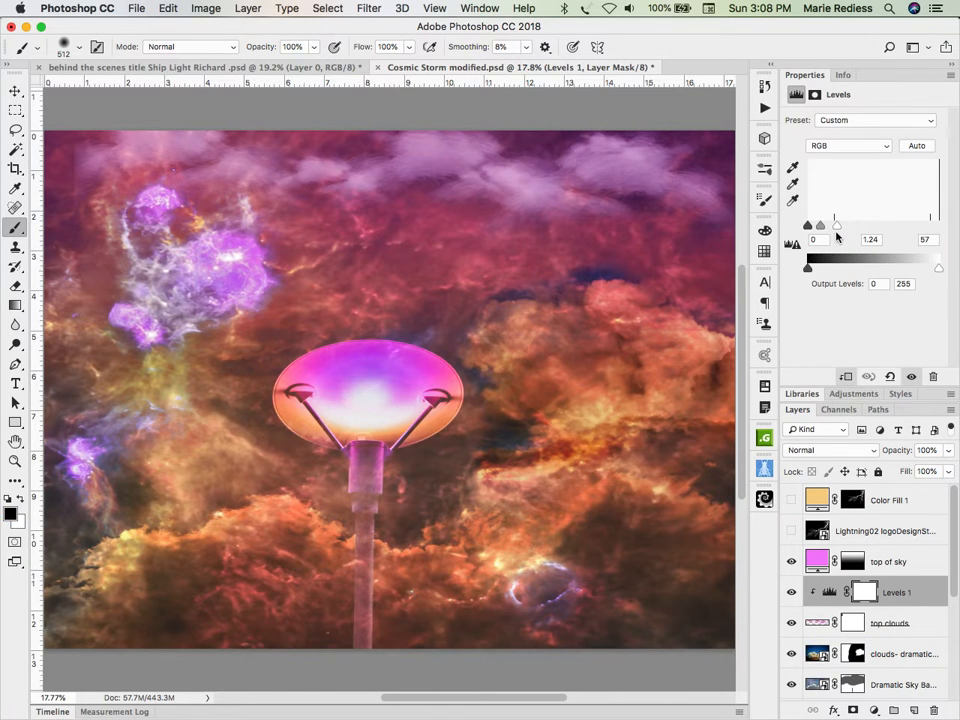
pyautogui.moveTo(837, 224); pyautogui.dragTo(908, 228)
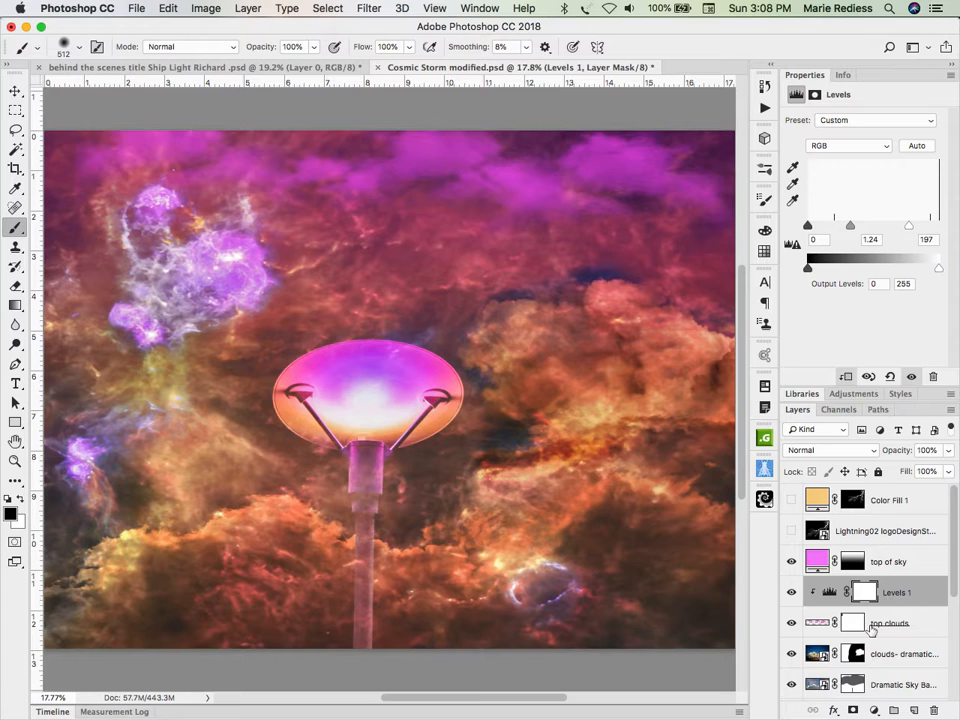
pyautogui.click(796, 593)
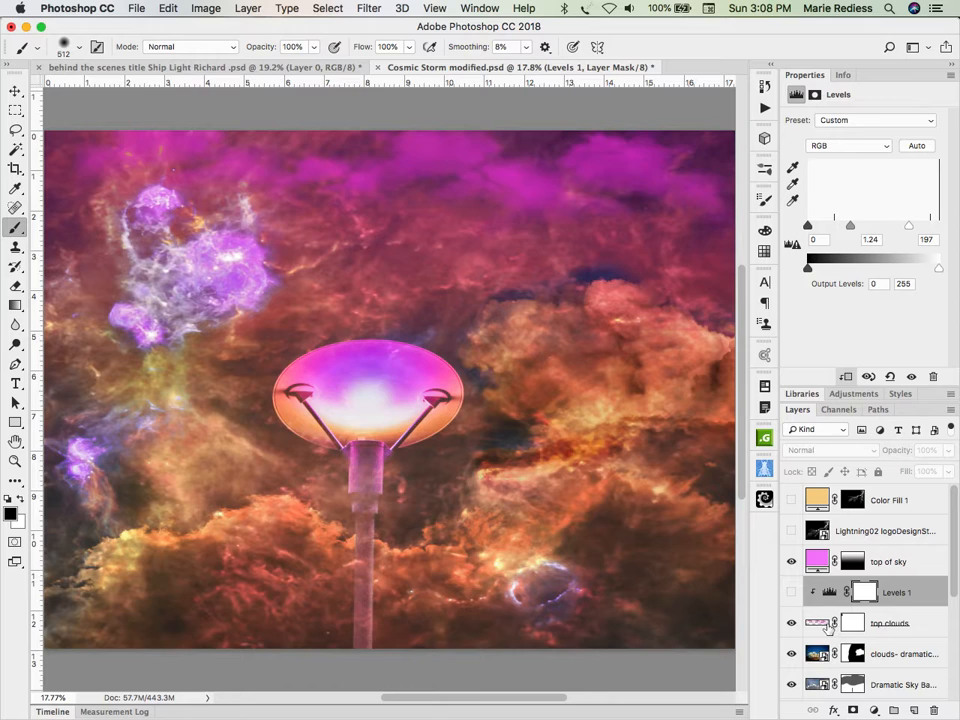
# Step: Set the top clouds layer's opacity to 60%
pyautogui.click(912, 624)
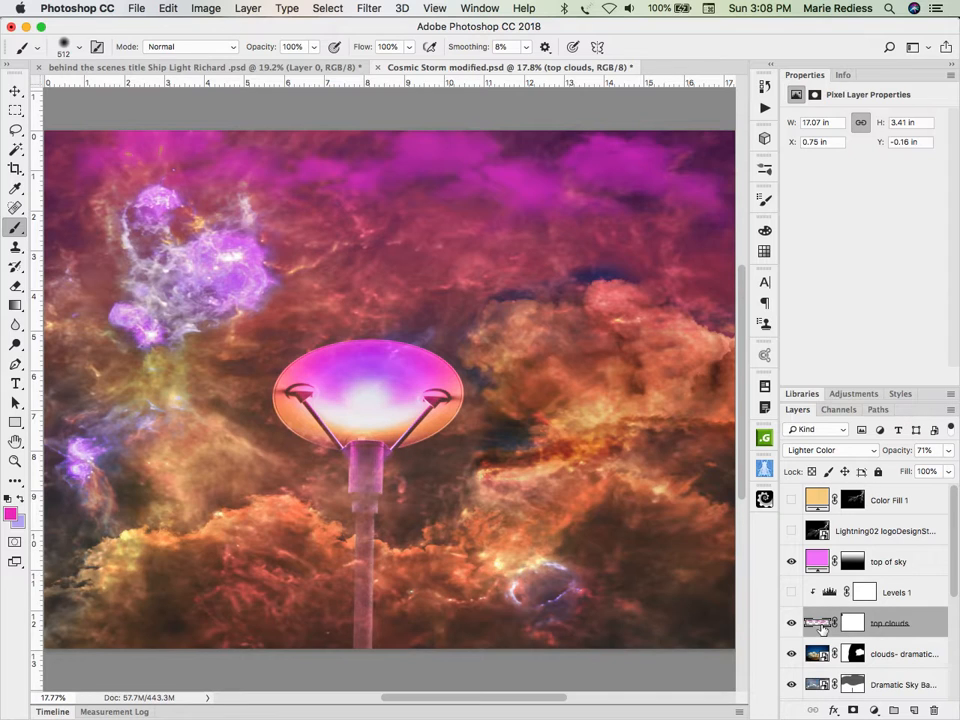
pyautogui.click(896, 451)
pyautogui.write('60')
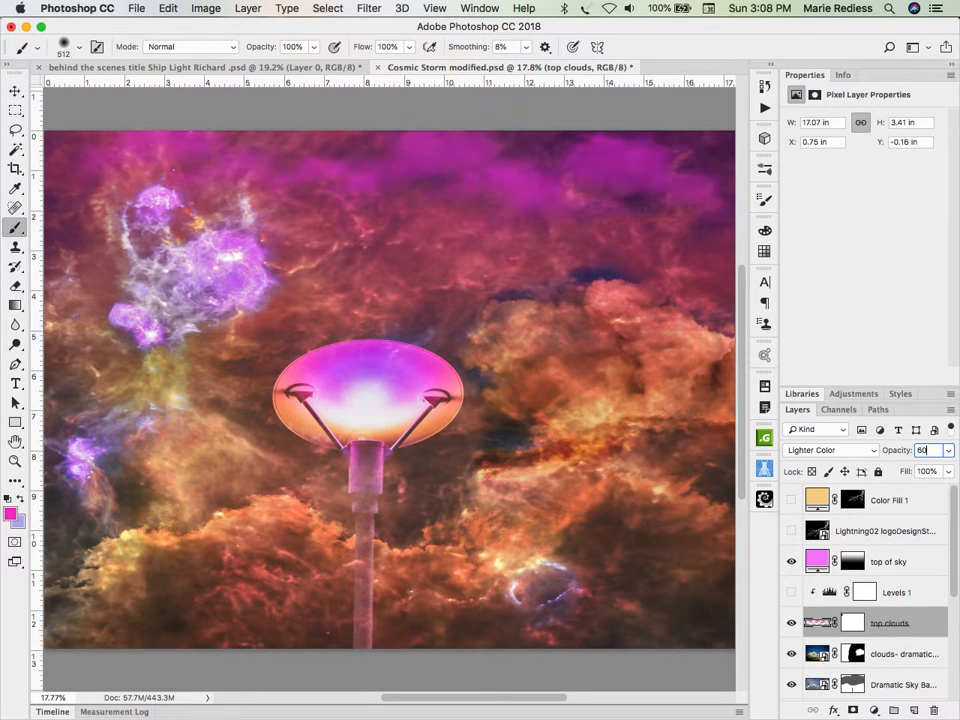
# Step: Compare the image with and without the top of sky layer, and set that layer's opacity to 50%
pyautogui.press('Tab')
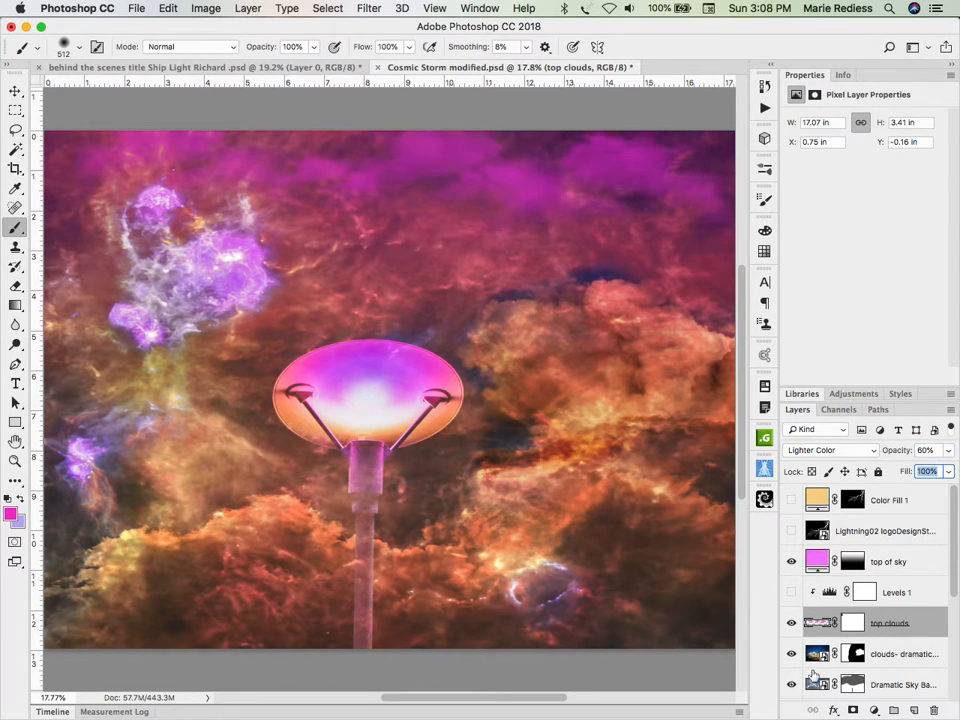
pyautogui.click(791, 562)
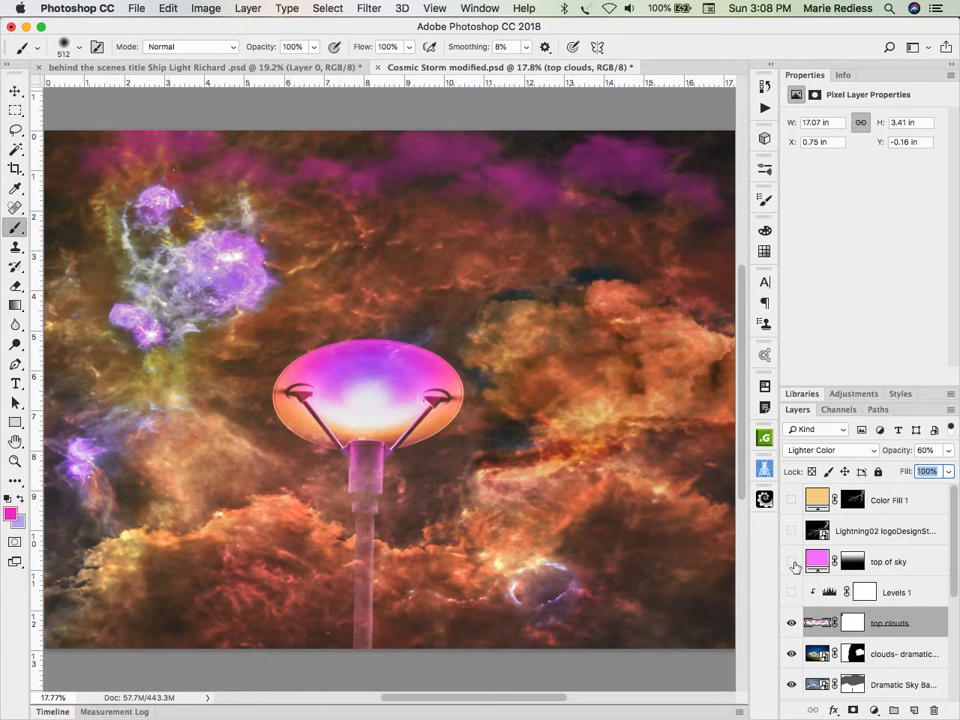
pyautogui.click(792, 562)
pyautogui.click(821, 563)
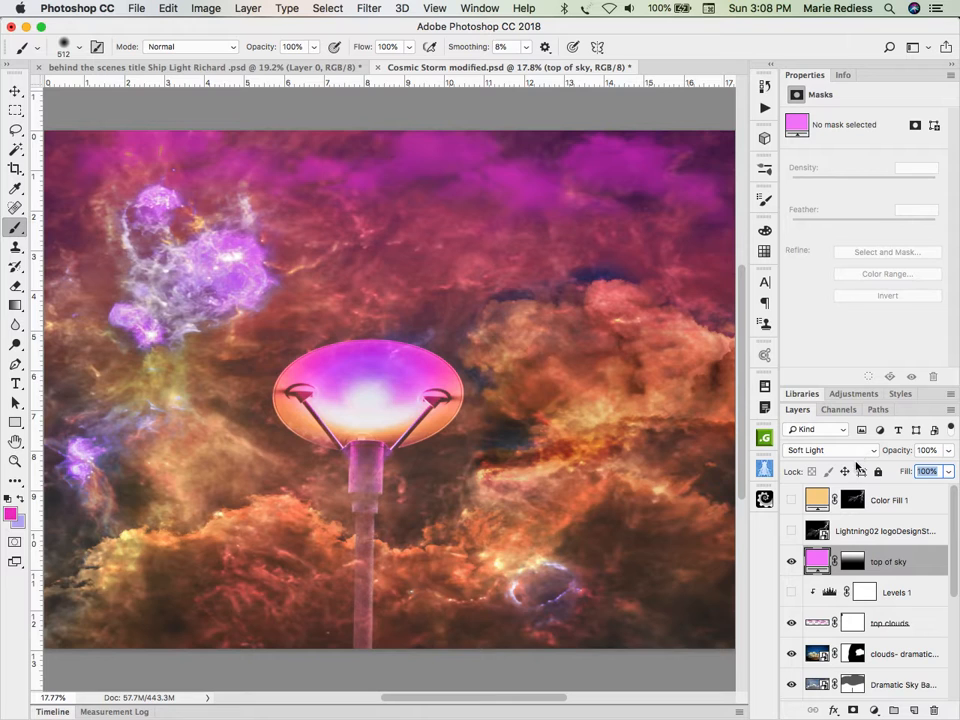
pyautogui.click(926, 451)
pyautogui.write('50')
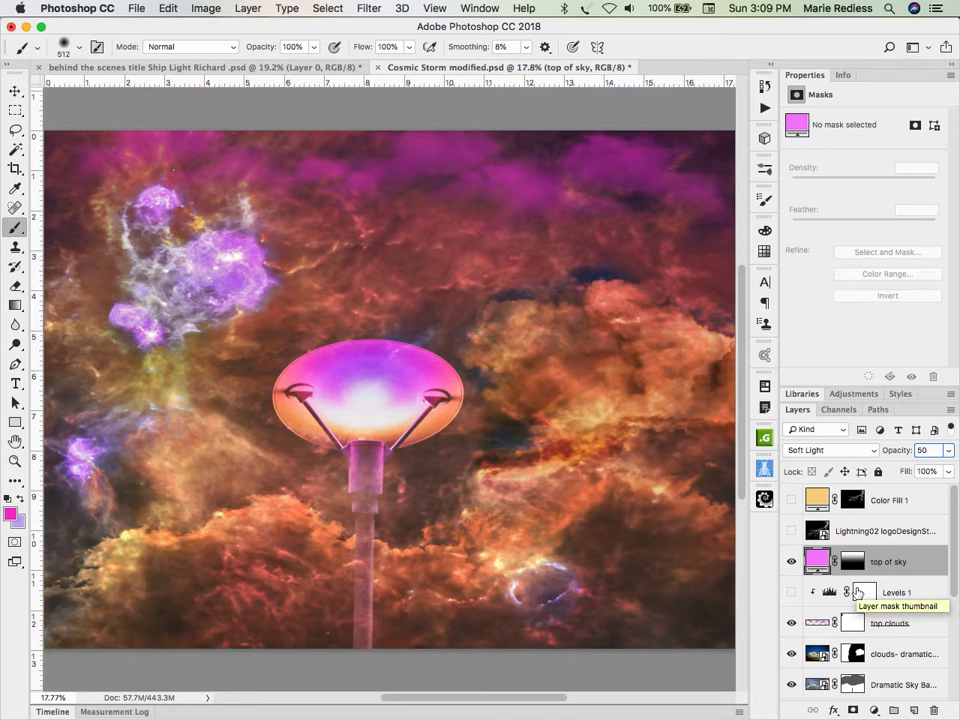
# Step: Switch to Adobe Bridge, examine the Lightning02 logoDesignStudio.jpg source image at full-screen size, and return to Photoshop
pyautogui.press('super+Tab')
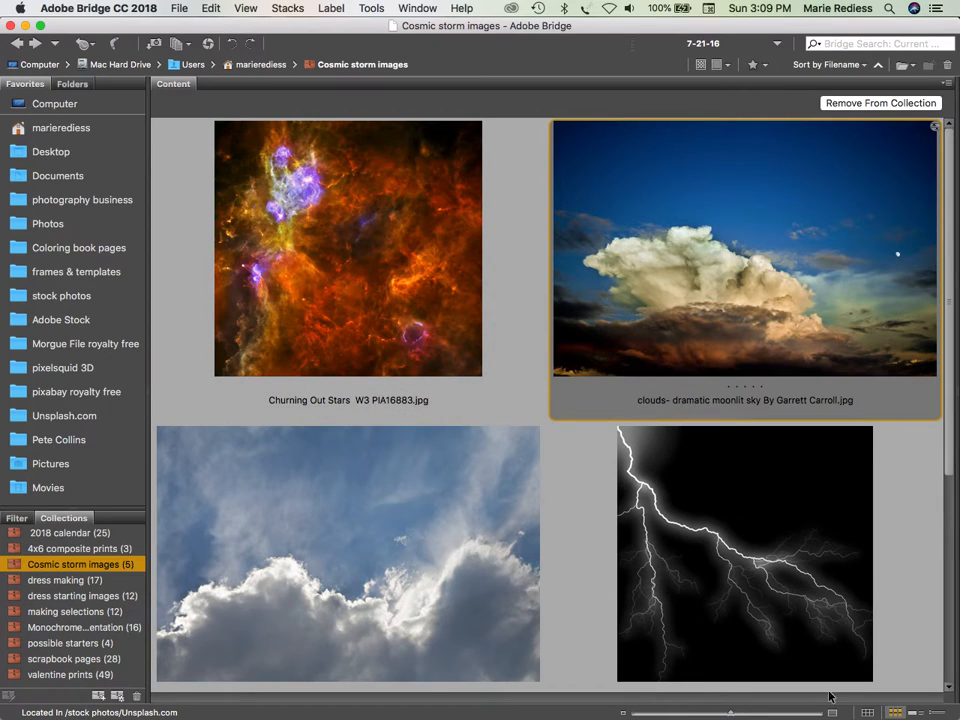
pyautogui.click(797, 606)
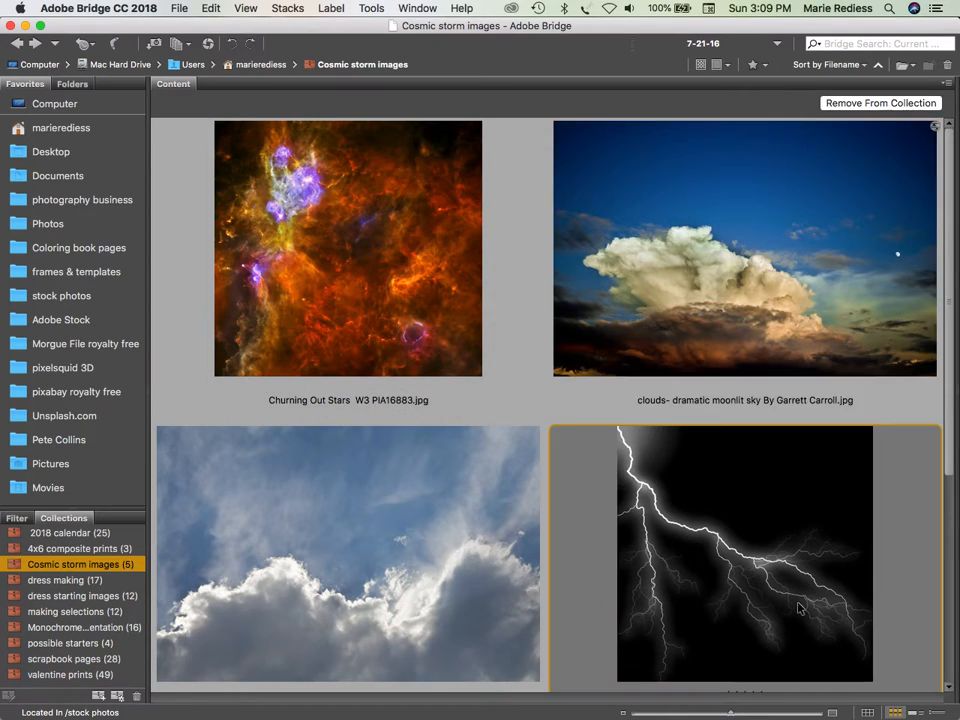
pyautogui.press('space')
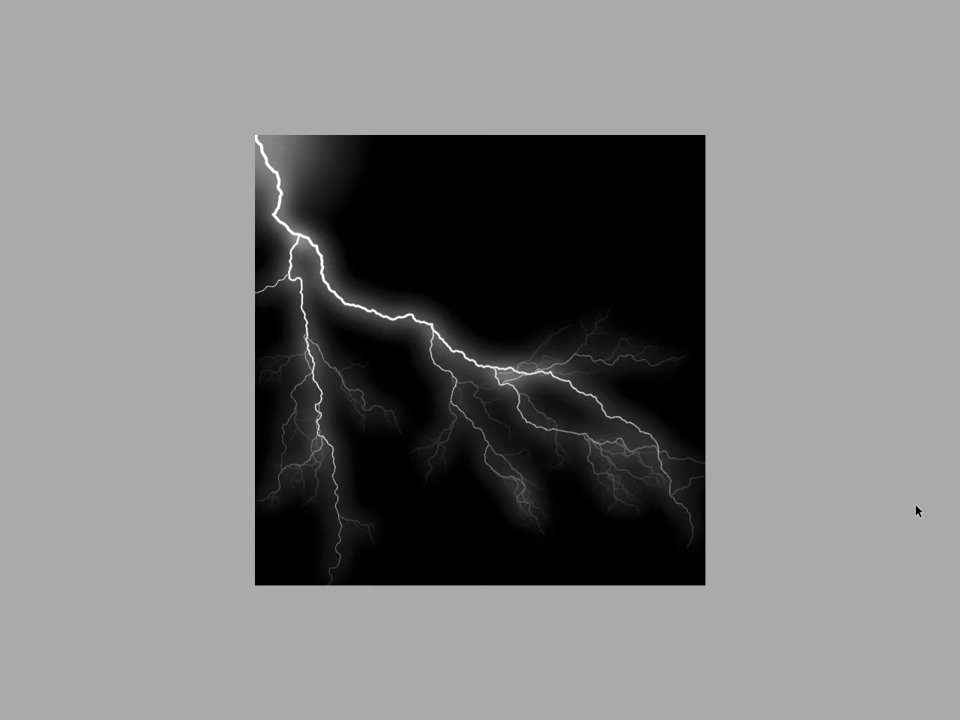
pyautogui.press('space')
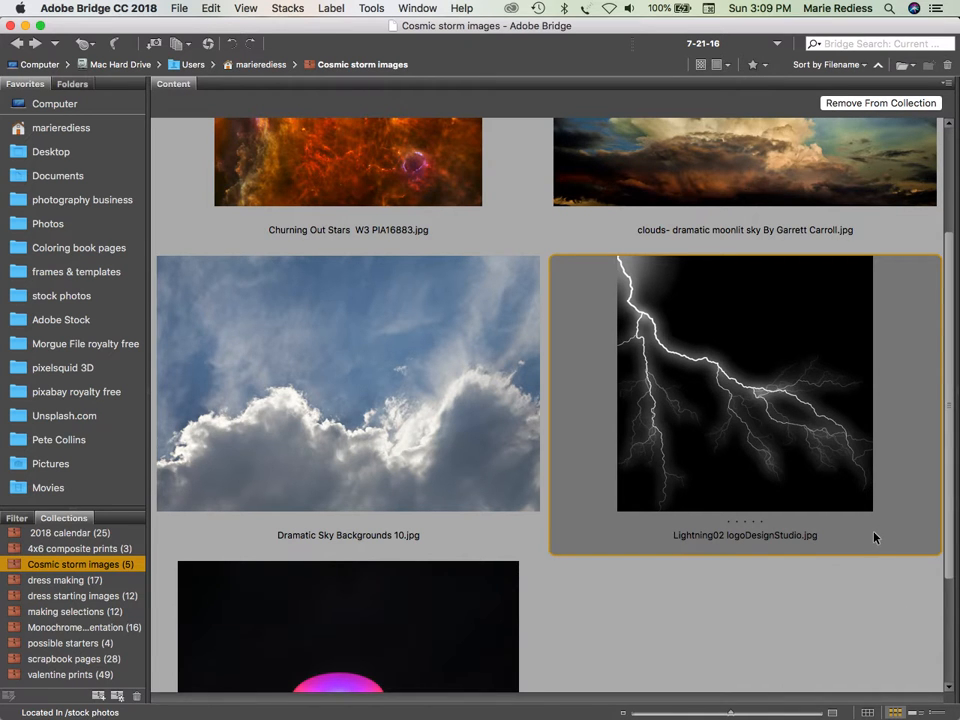
pyautogui.press('space')
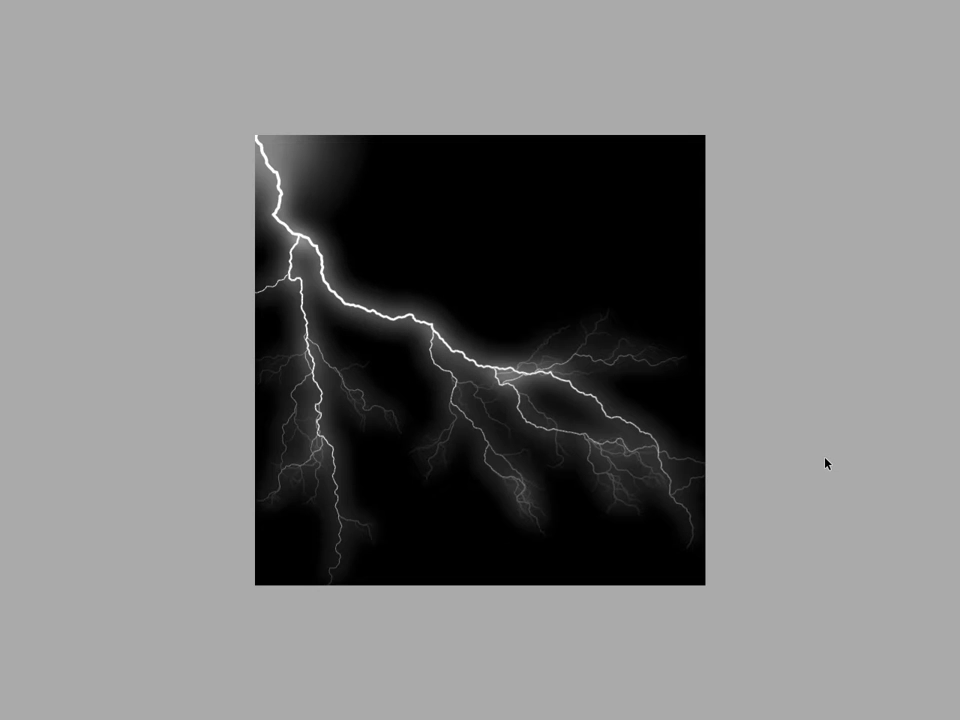
pyautogui.press('space')
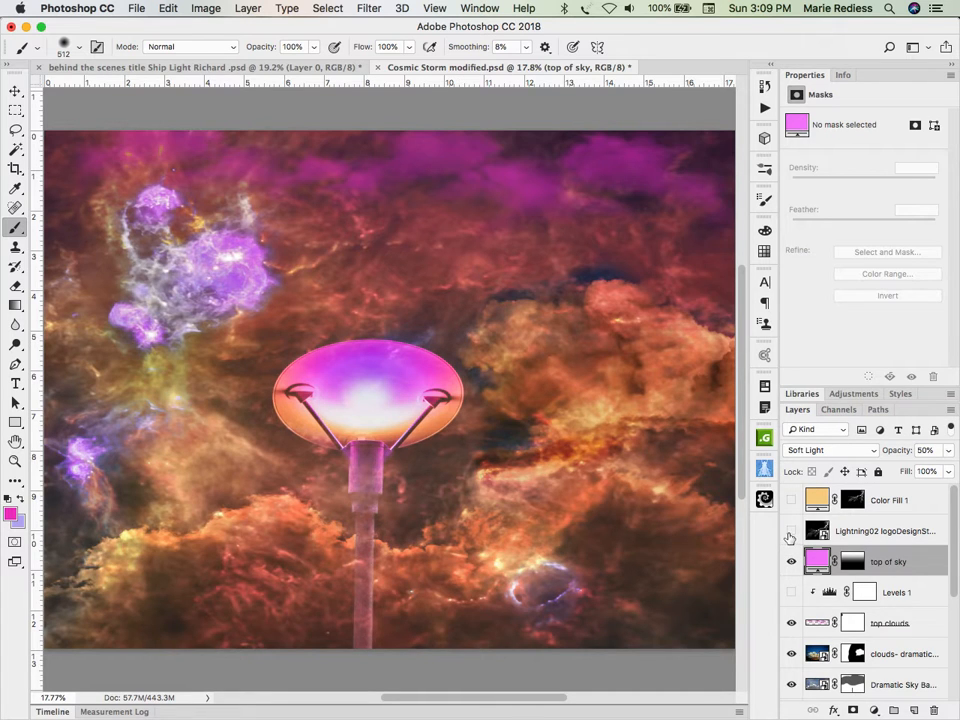
# Step: Show the Lightning02 layer over the sky, comparing the composite with and without the lightning
pyautogui.click(791, 532)
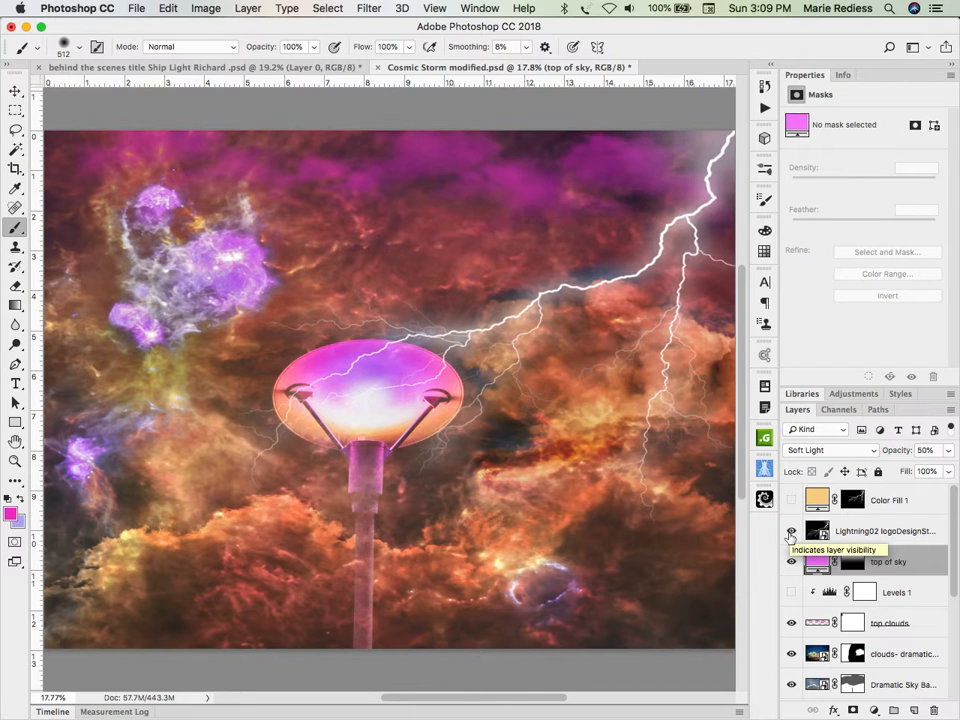
pyautogui.click(791, 532)
pyautogui.click(791, 532)
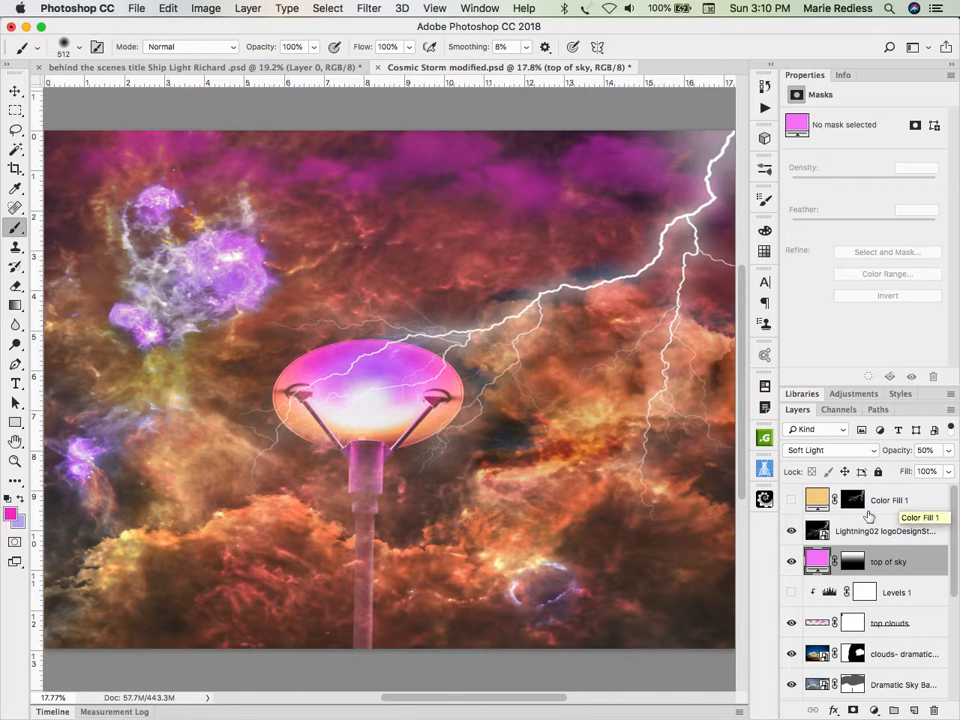
# Step: Show the Color Fill 1 layer, checking its effect with the mask disabled and viewing the lightning mask on its own
pyautogui.keyDown('shift'); pyautogui.click(852, 500); pyautogui.keyUp('shift')
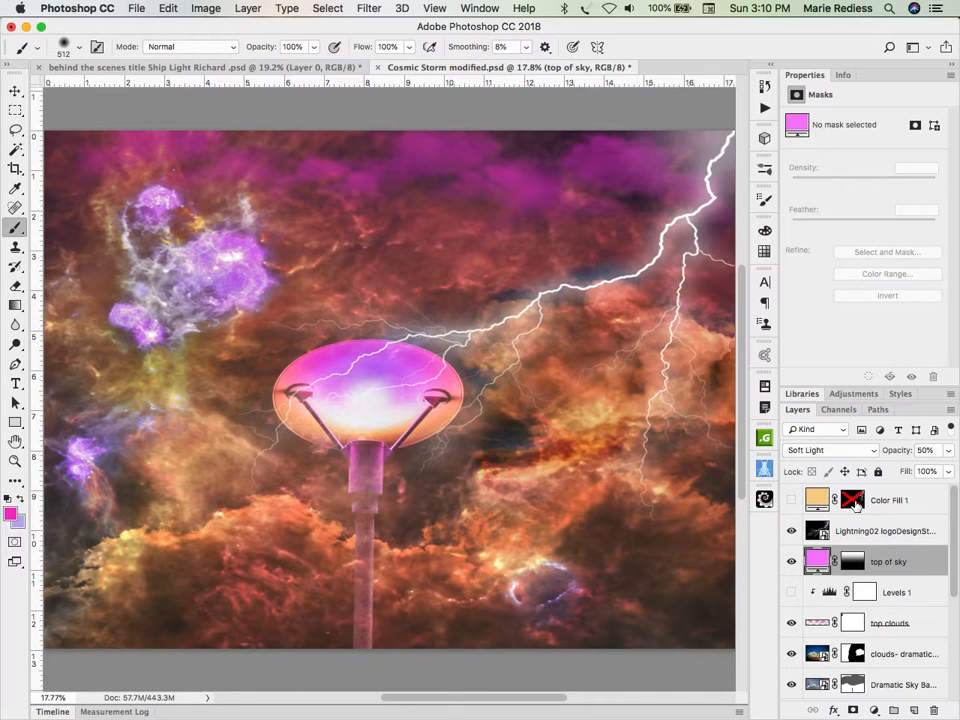
pyautogui.click(792, 500)
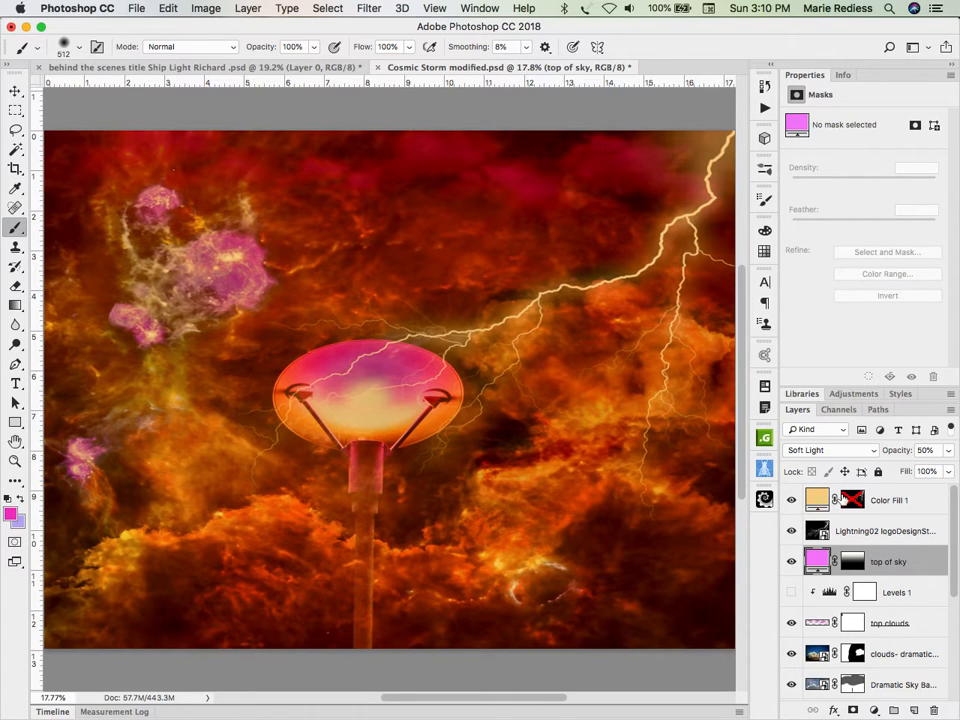
pyautogui.keyDown('super'); pyautogui.click(852, 502); pyautogui.keyUp('super')
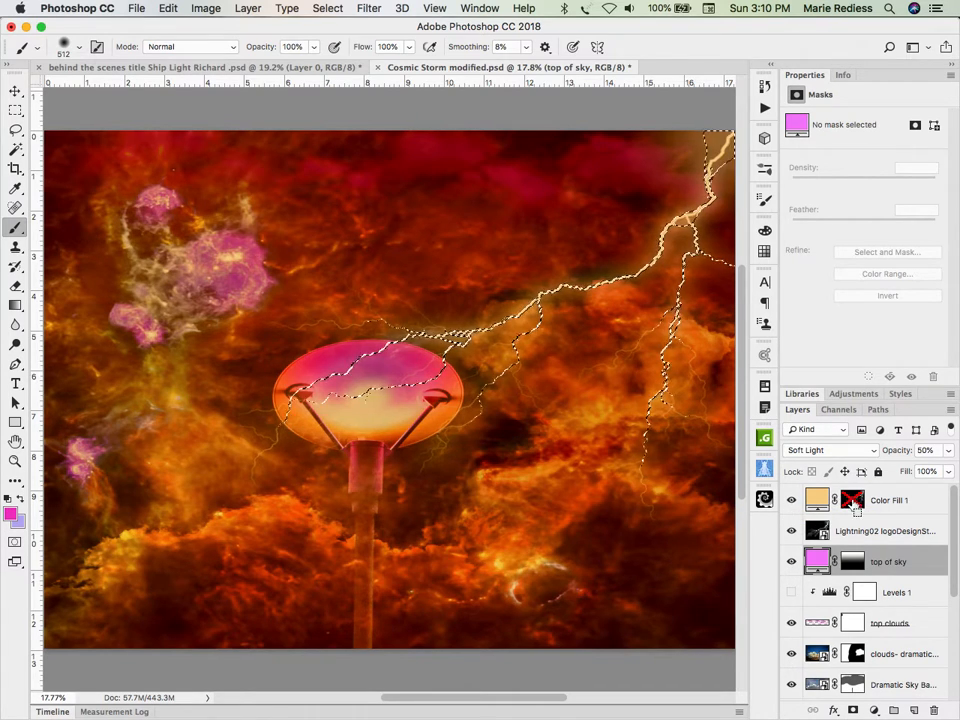
pyautogui.press('super+d')
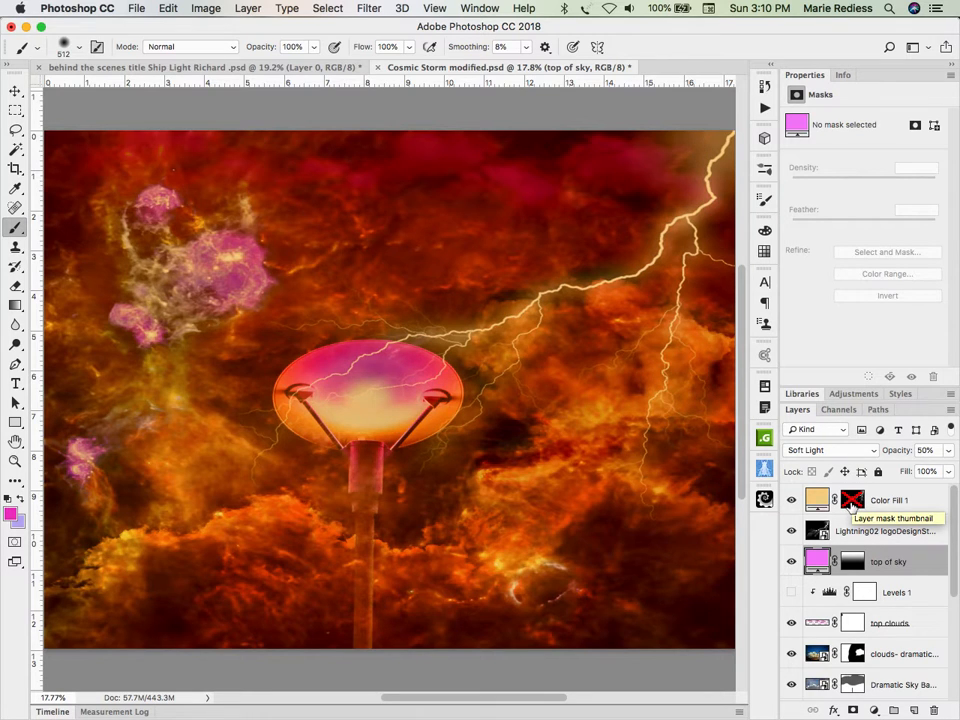
pyautogui.keyDown('alt'); pyautogui.click(852, 503); pyautogui.keyUp('alt')
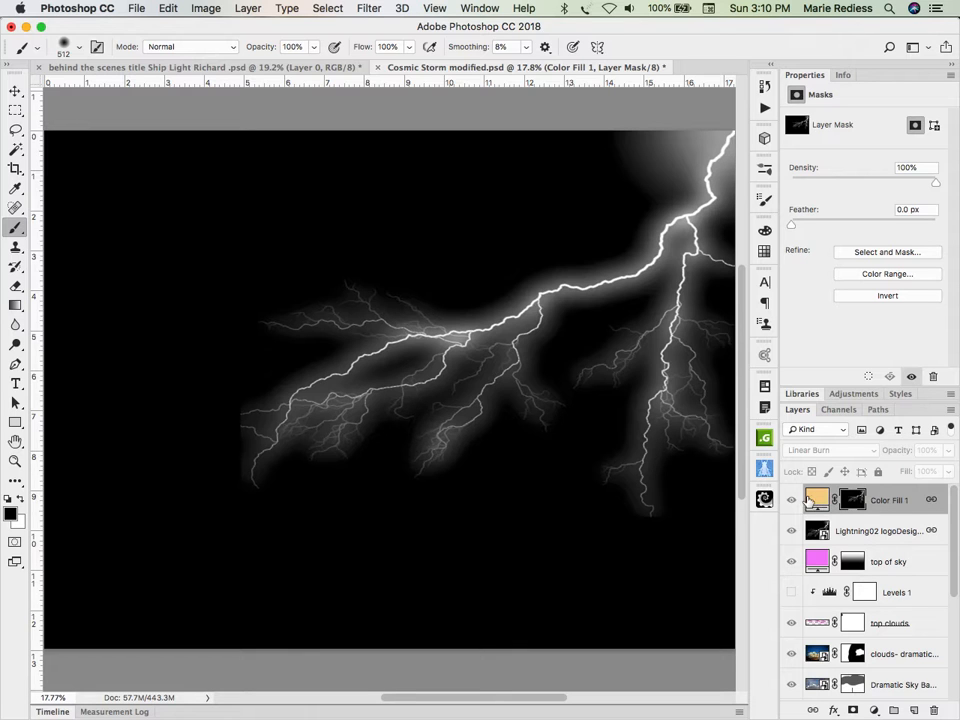
pyautogui.keyDown('alt'); pyautogui.click(851, 505); pyautogui.keyUp('alt')
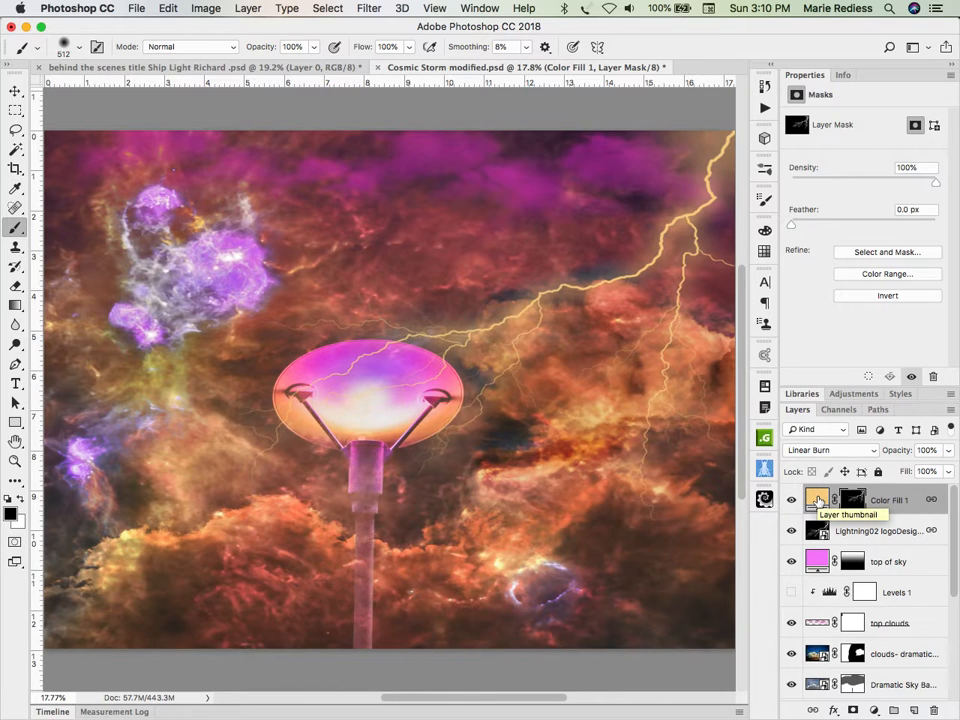
# Step: Try yellow, green and purple hues for the Color Fill 1 layer's lightning color
pyautogui.doubleClick(817, 500)
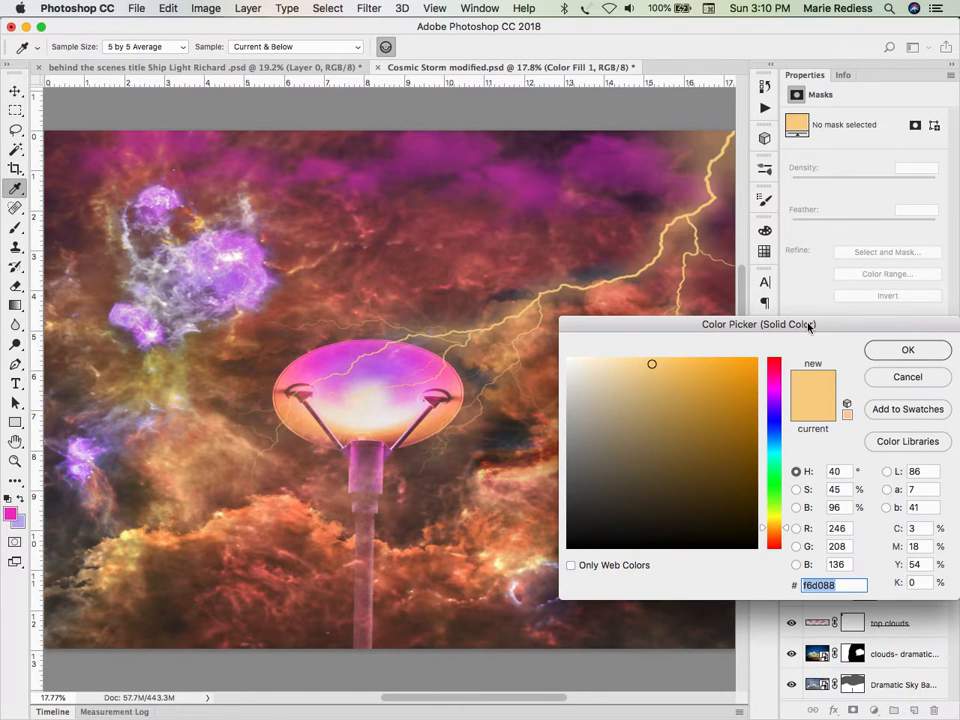
pyautogui.moveTo(809, 326); pyautogui.dragTo(809, 421)
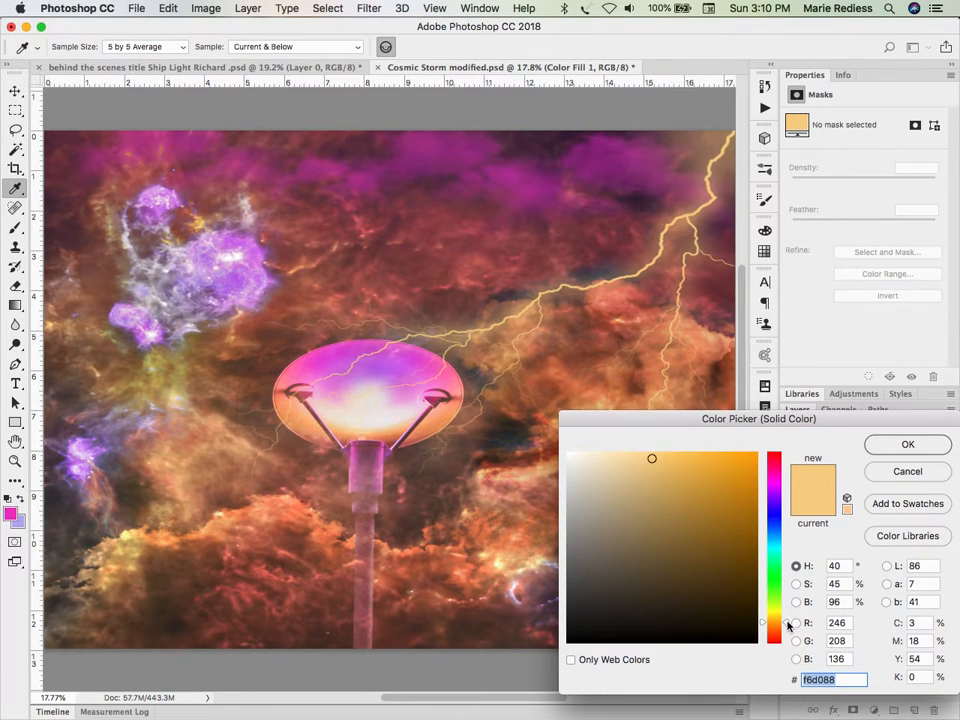
pyautogui.moveTo(789, 622); pyautogui.dragTo(788, 609)
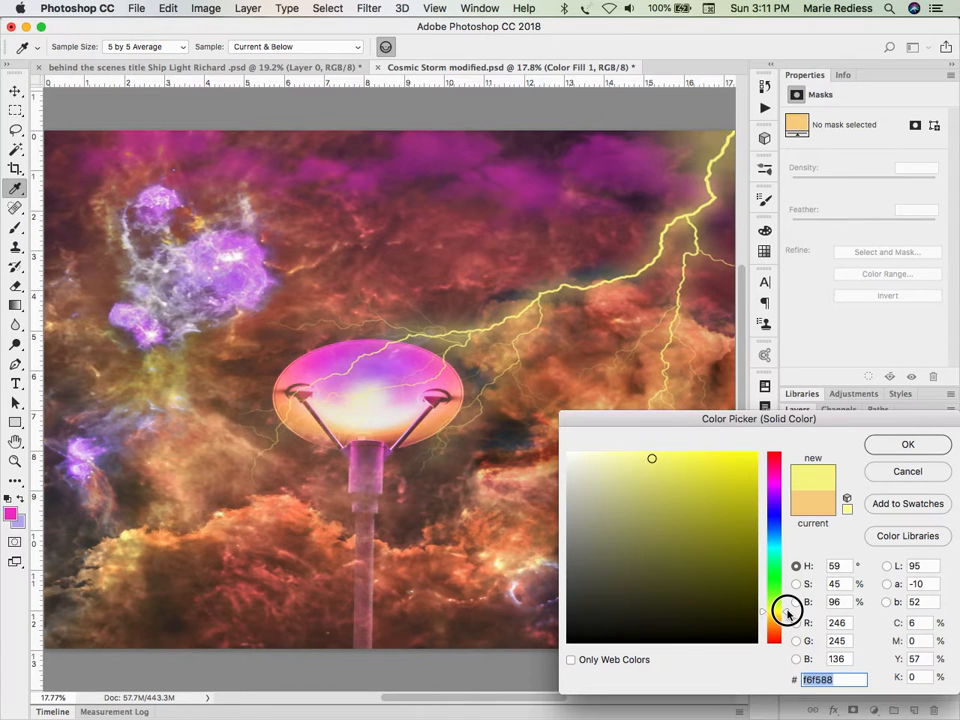
pyautogui.moveTo(788, 609); pyautogui.dragTo(787, 593)
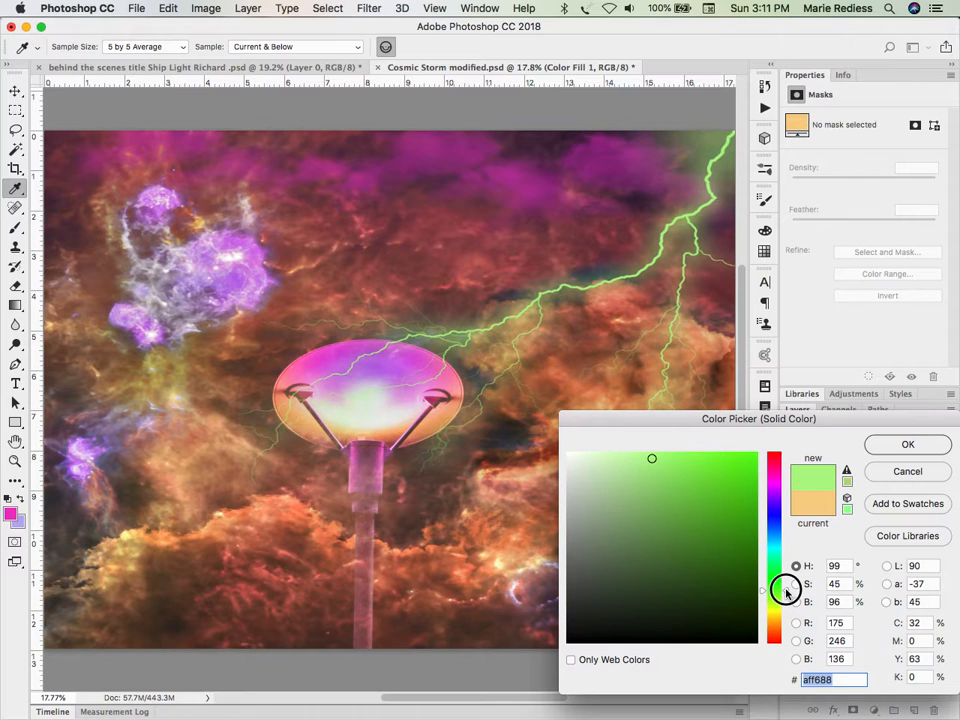
pyautogui.moveTo(787, 593); pyautogui.dragTo(780, 501)
# Step: Try purple shades #b899da, #b27eed and #d6bfef for the lightning fill, and restore its original orange
pyautogui.moveTo(653, 456); pyautogui.dragTo(613, 459)
pyautogui.click(621, 476)
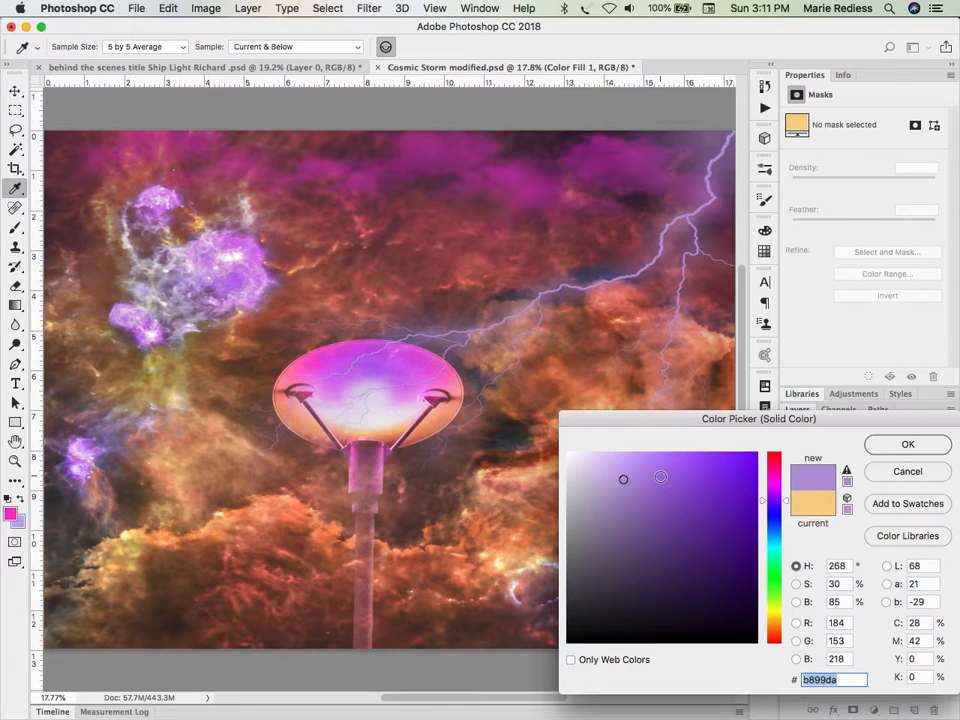
pyautogui.click(658, 477)
pyautogui.click(656, 465)
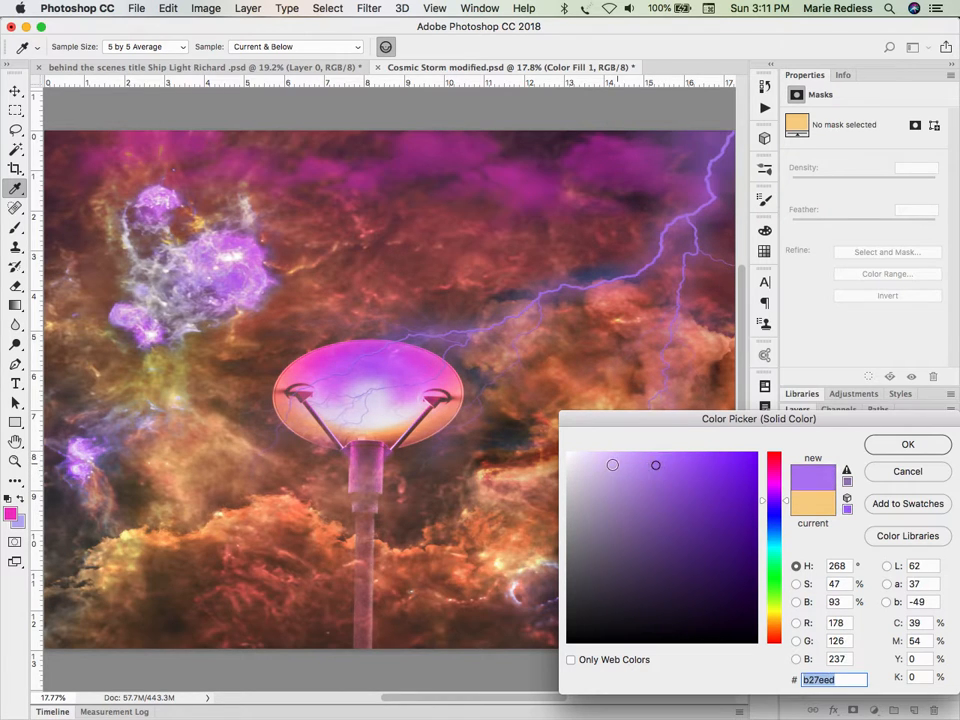
pyautogui.click(605, 463)
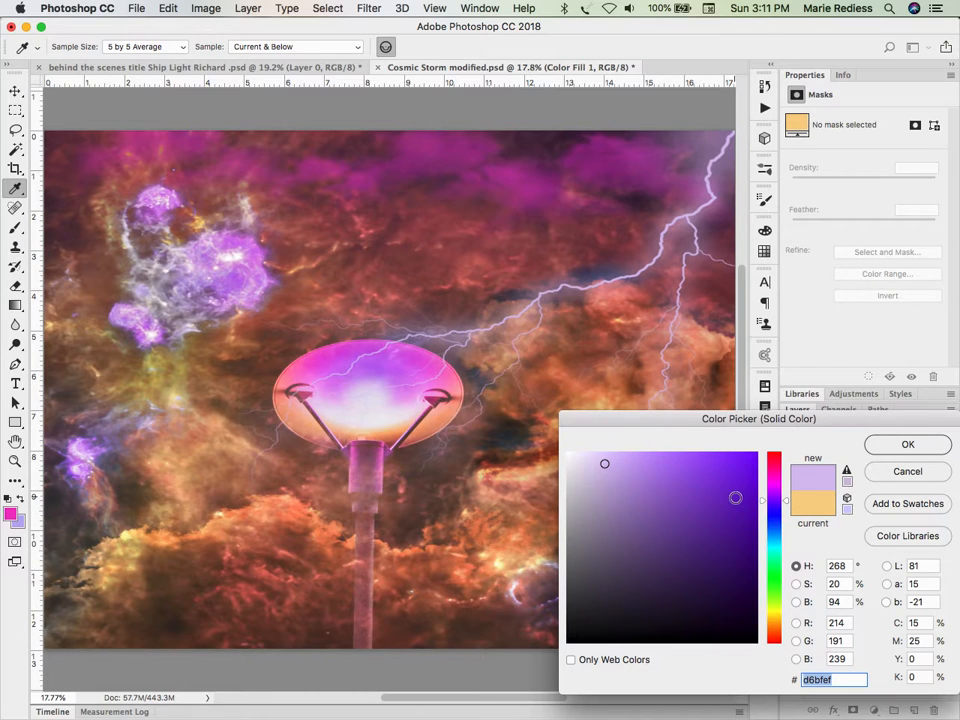
pyautogui.click(813, 512)
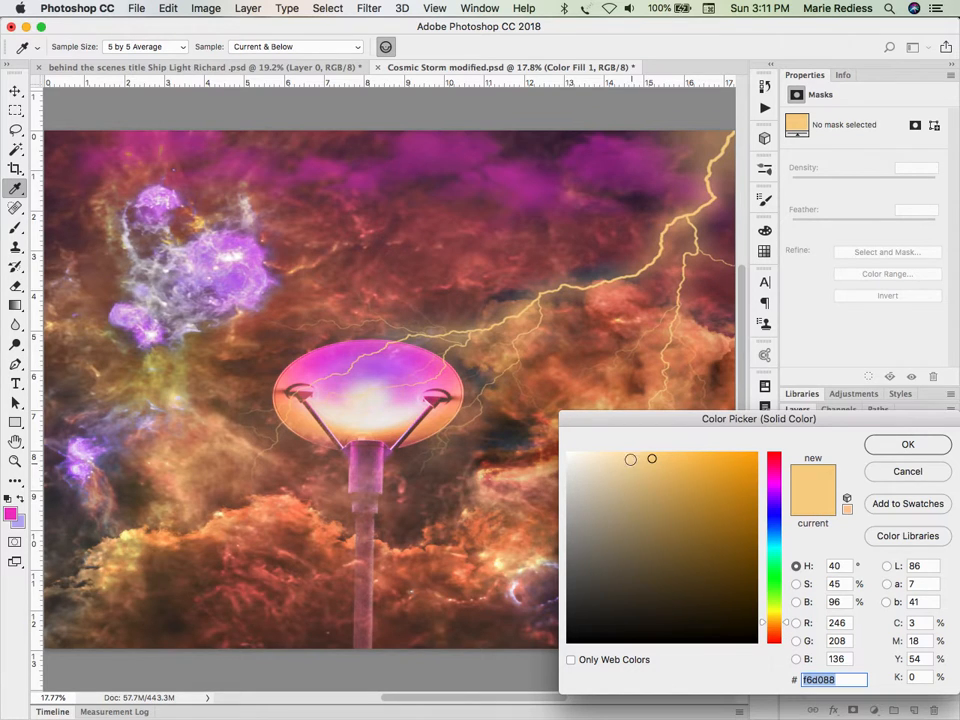
# Step: Try the fill colors #f5deb3, #f5c361 and #f6db88 on the lightning, and keep the original #f6d088
pyautogui.click(619, 459)
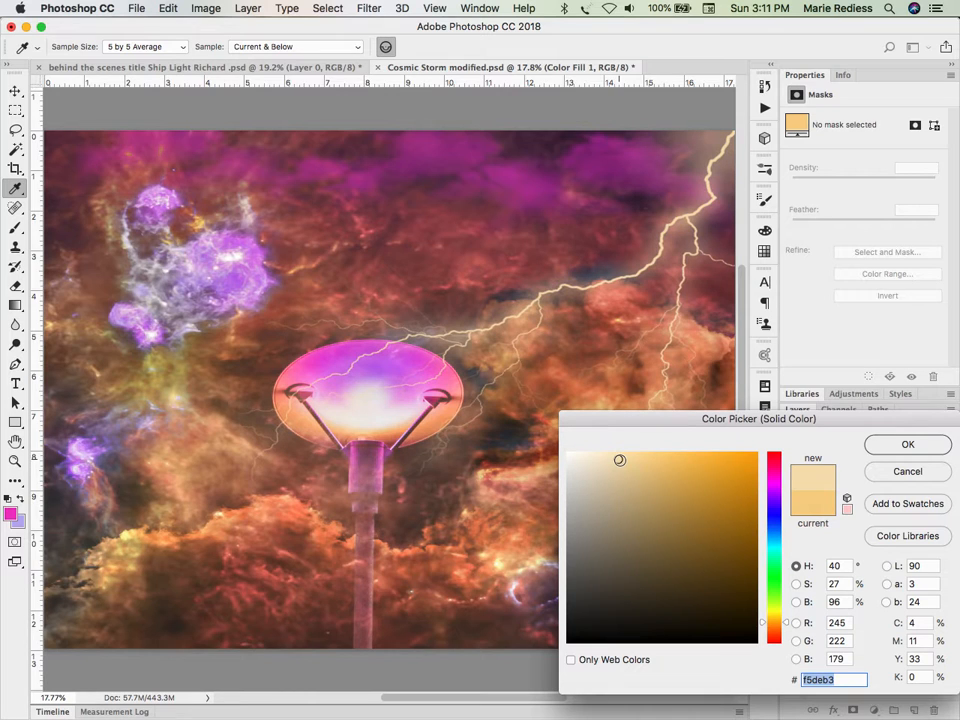
pyautogui.moveTo(619, 459); pyautogui.dragTo(682, 459)
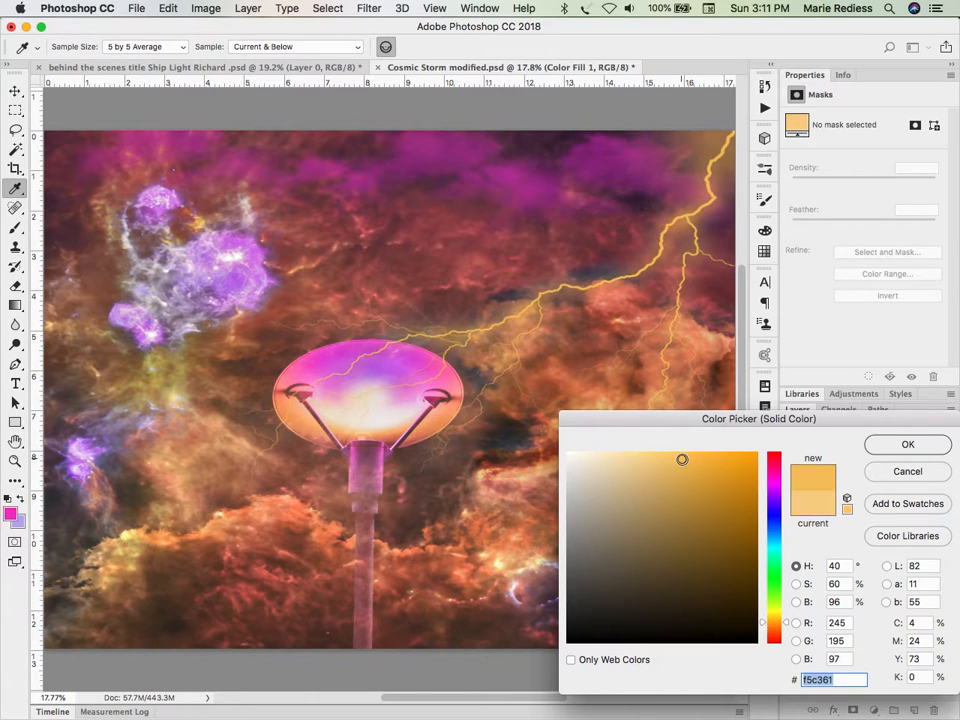
pyautogui.click(808, 513)
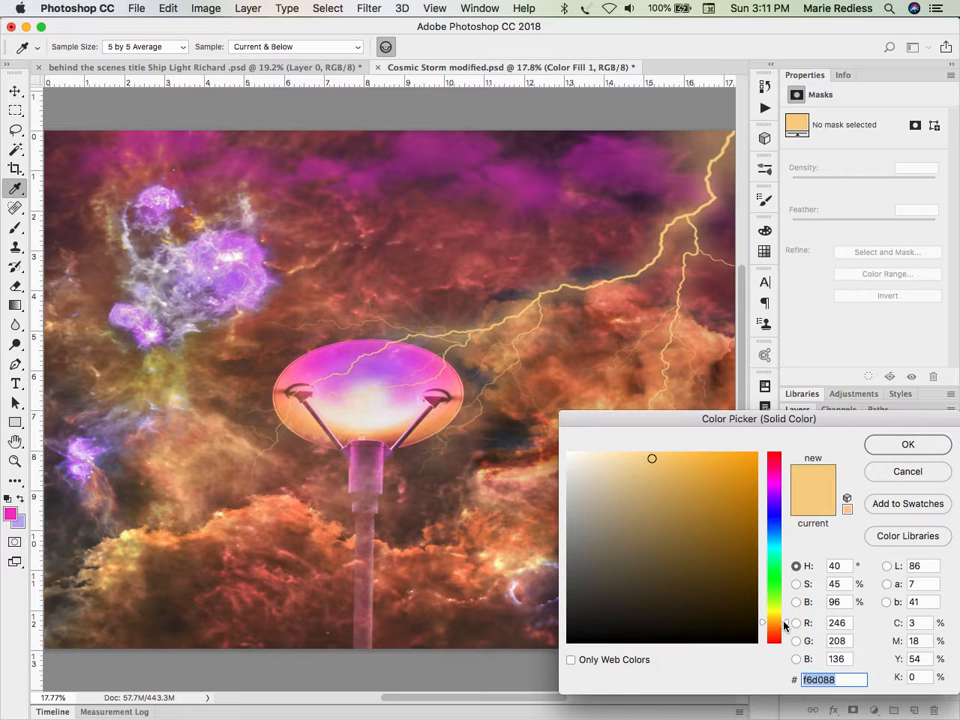
pyautogui.moveTo(784, 620)
pyautogui.mouseDown()
pyautogui.moveTo(780, 455)
pyautogui.moveTo(769, 639)
pyautogui.moveTo(770, 620)
pyautogui.mouseUp()
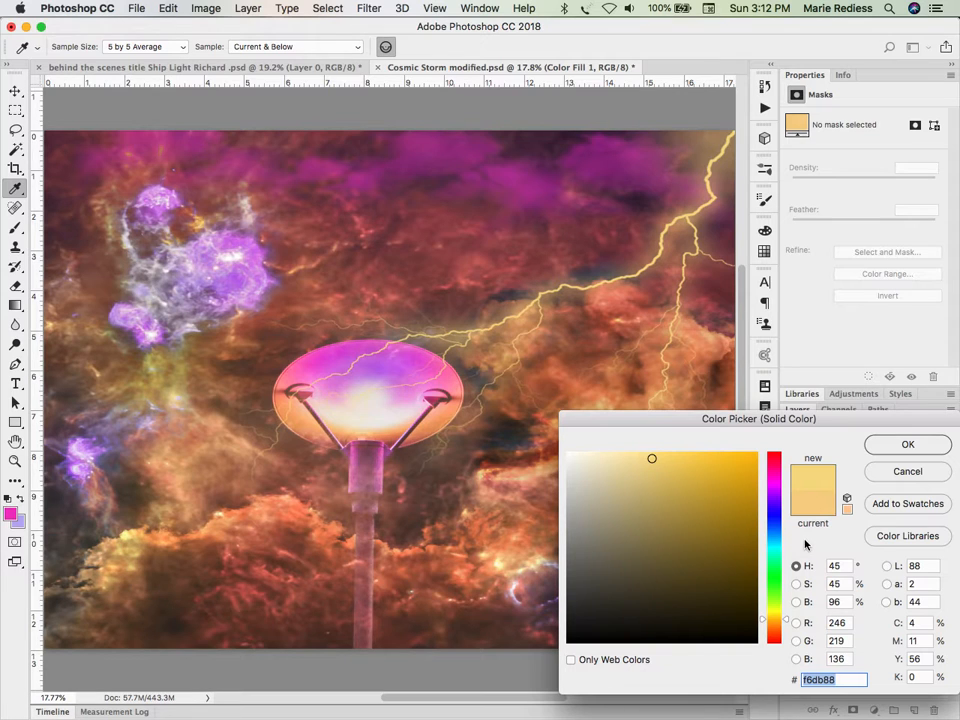
pyautogui.click(811, 511)
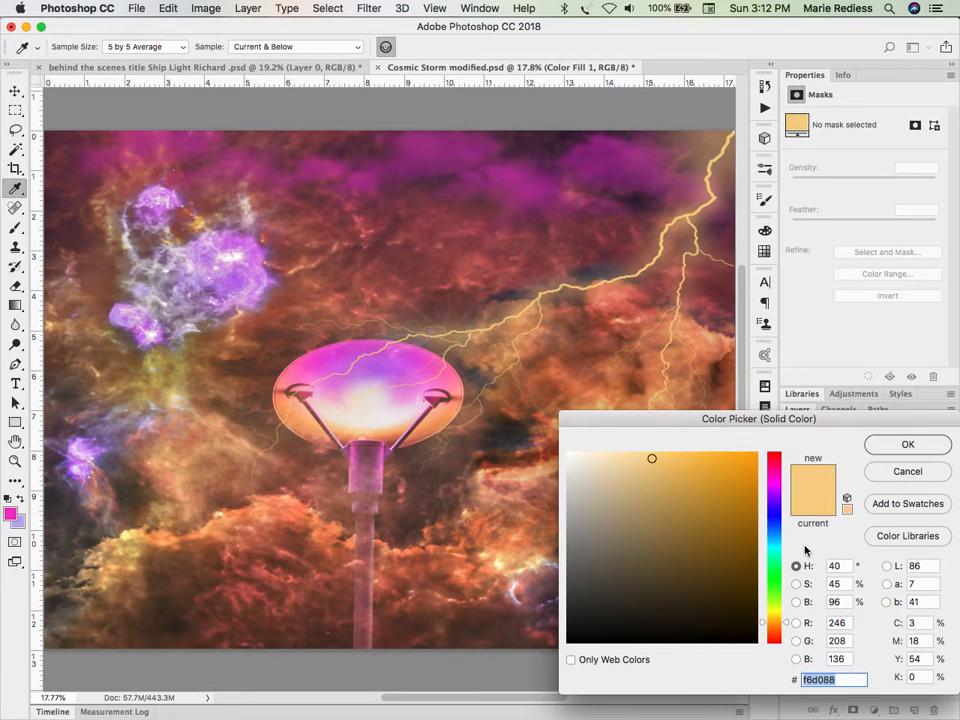
pyautogui.click(880, 444)
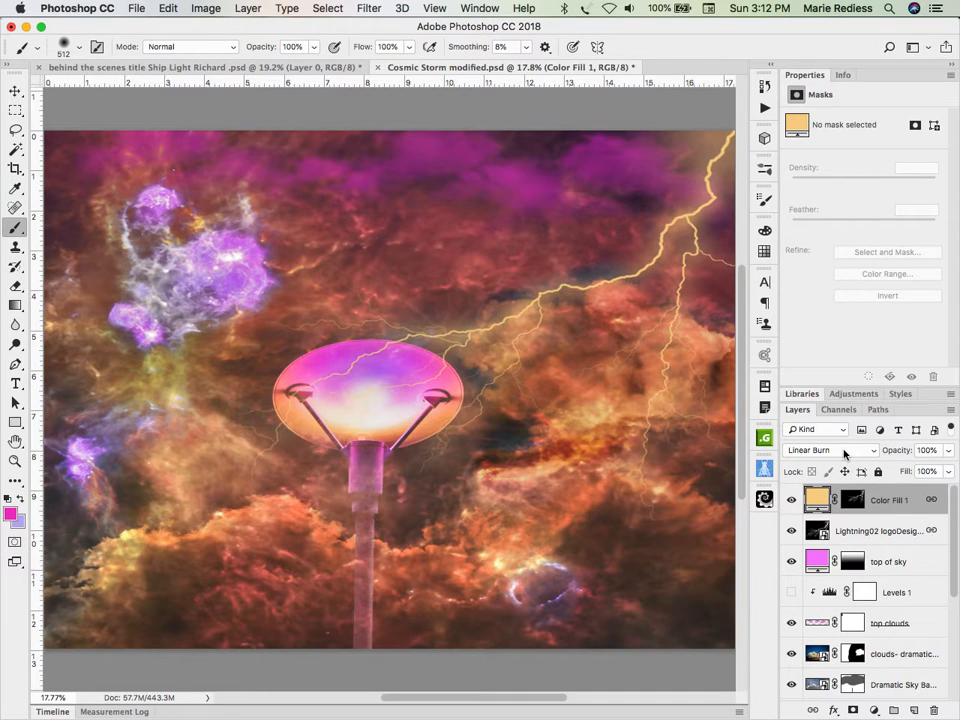
# Step: Compare the Color Fill 1 layer in Normal, Multiply and Color Burn blend modes, and return it to Linear Burn
pyautogui.click(845, 450)
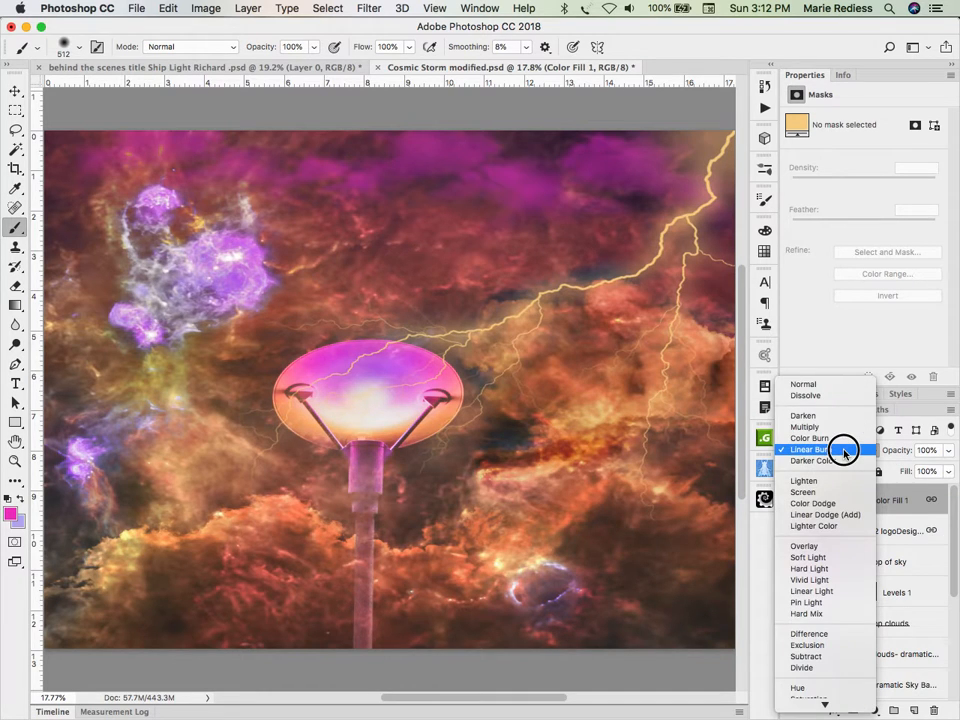
pyautogui.click(836, 385)
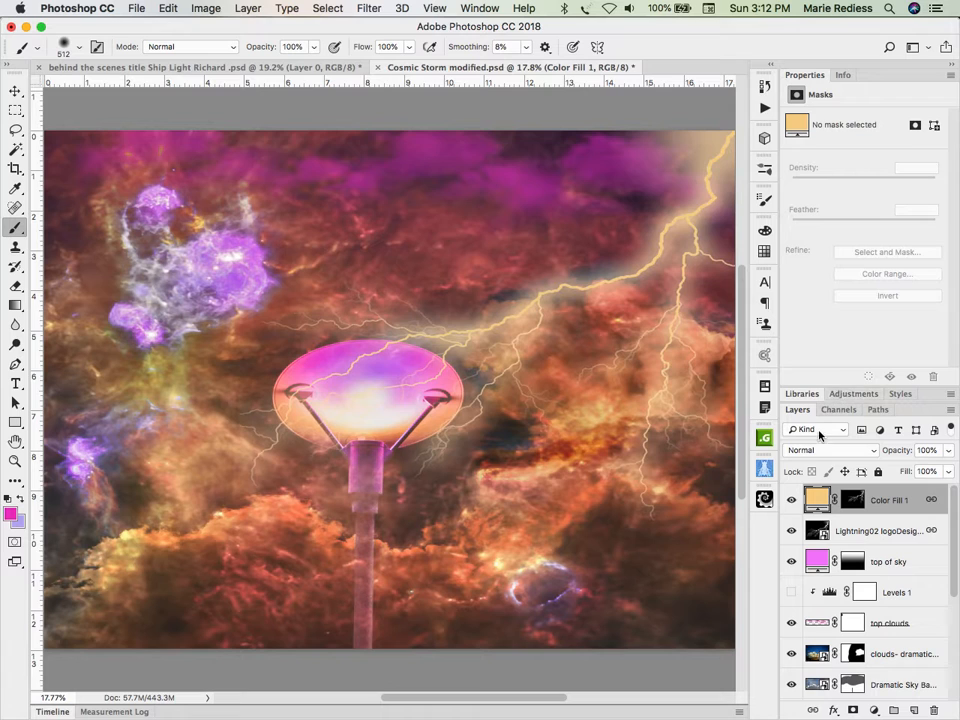
pyautogui.click(806, 450)
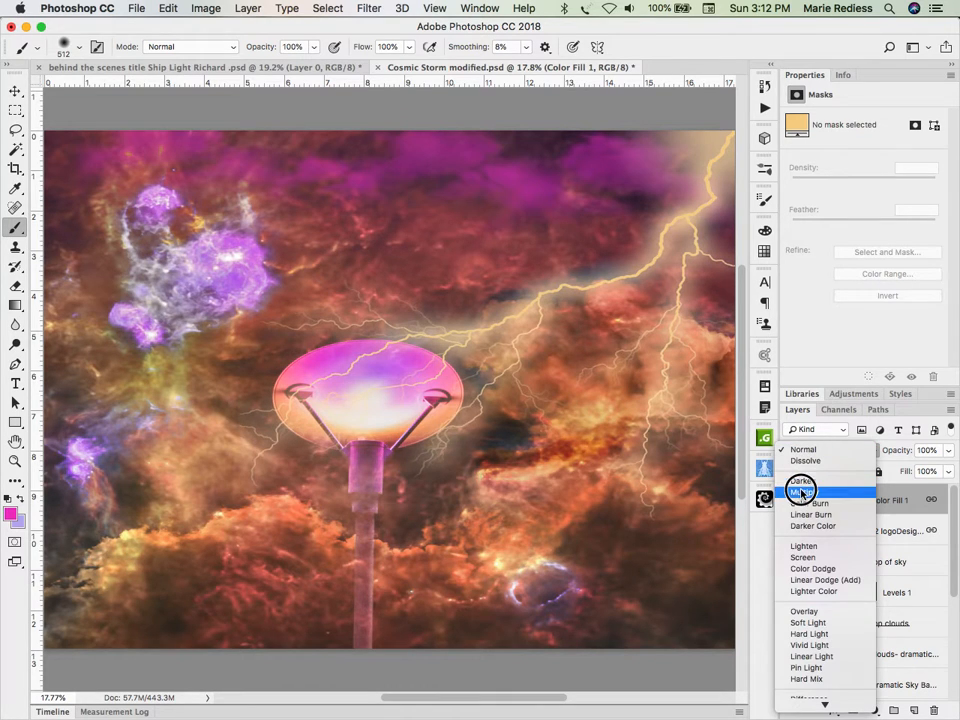
pyautogui.click(804, 492)
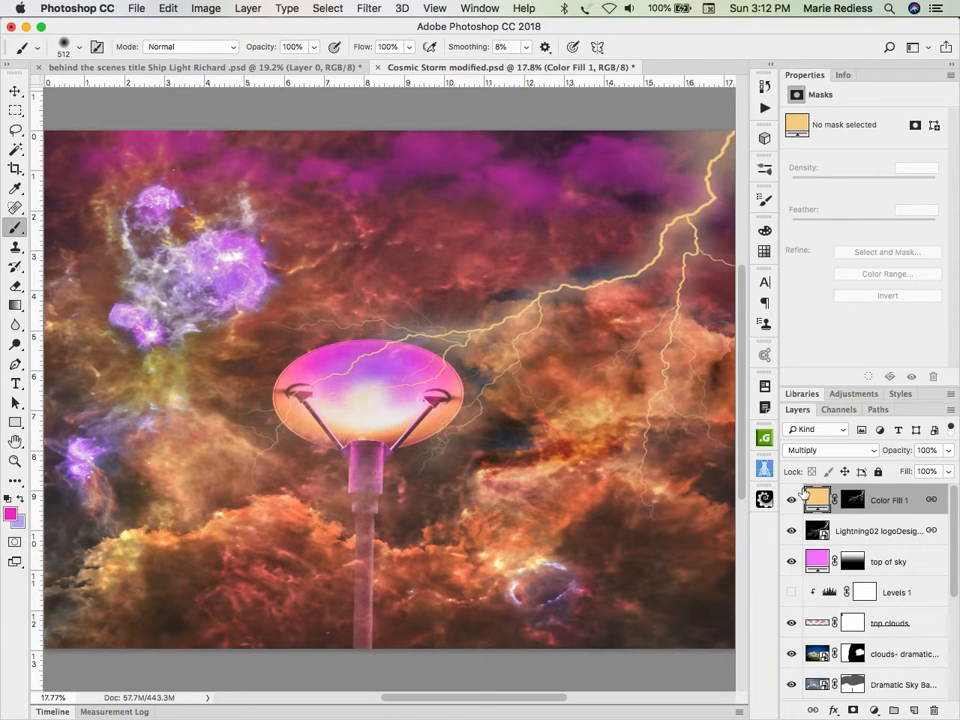
pyautogui.click(827, 450)
pyautogui.click(815, 455)
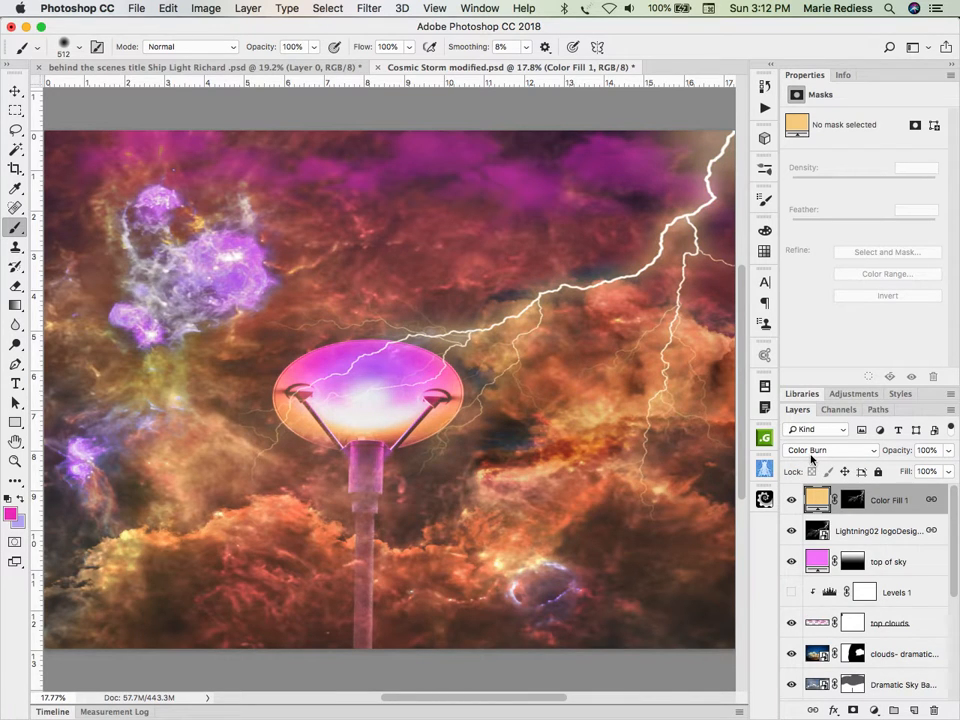
pyautogui.click(808, 452)
pyautogui.click(814, 459)
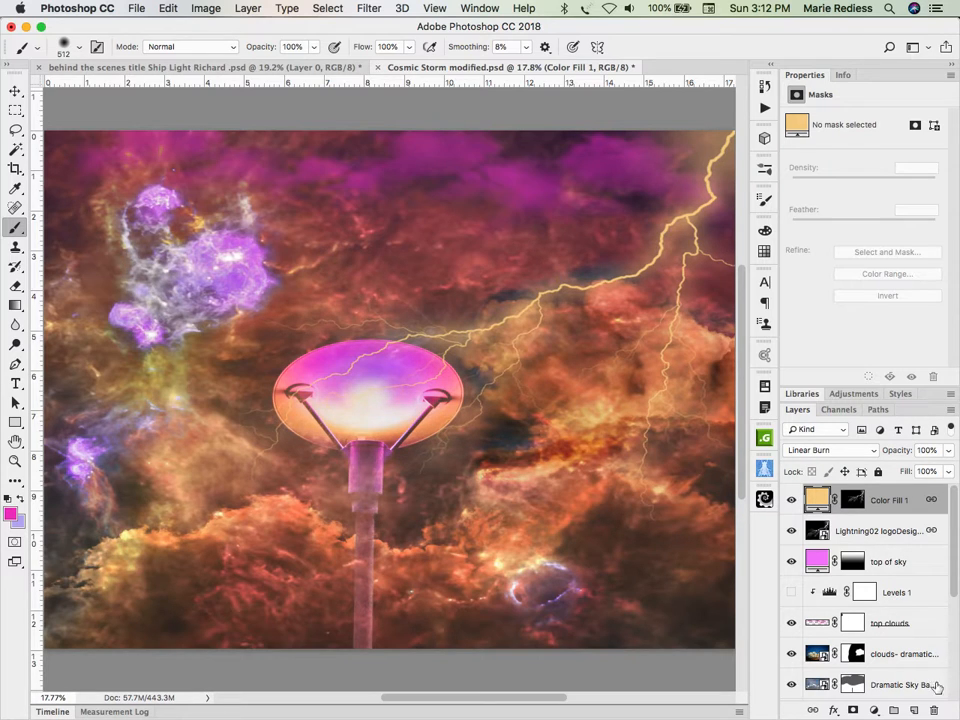
pyautogui.doubleClick(930, 500)
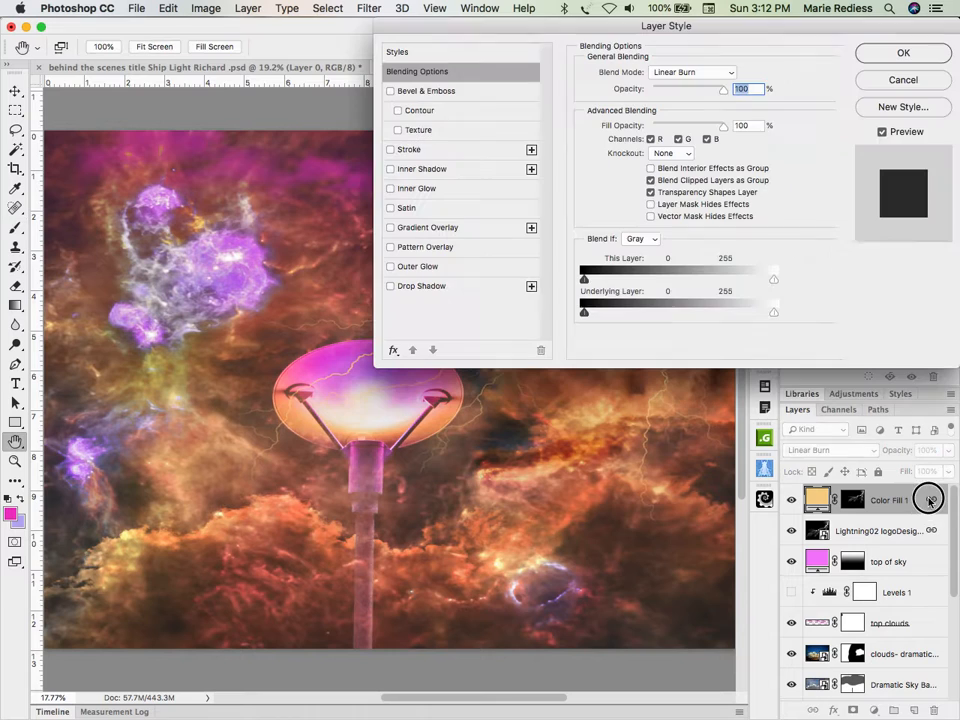
pyautogui.click(898, 80)
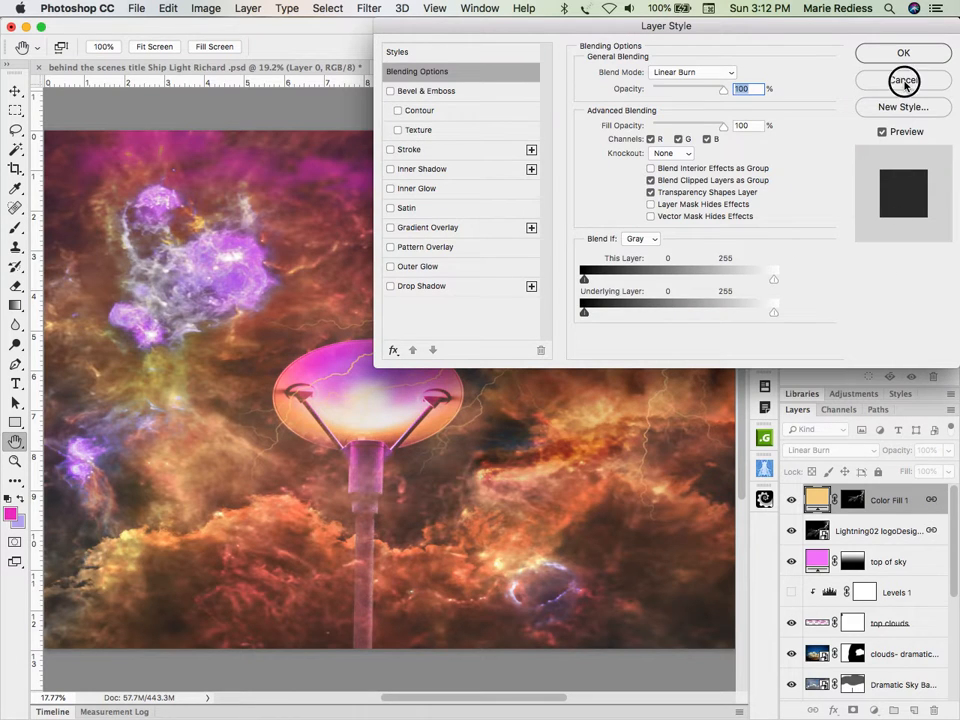